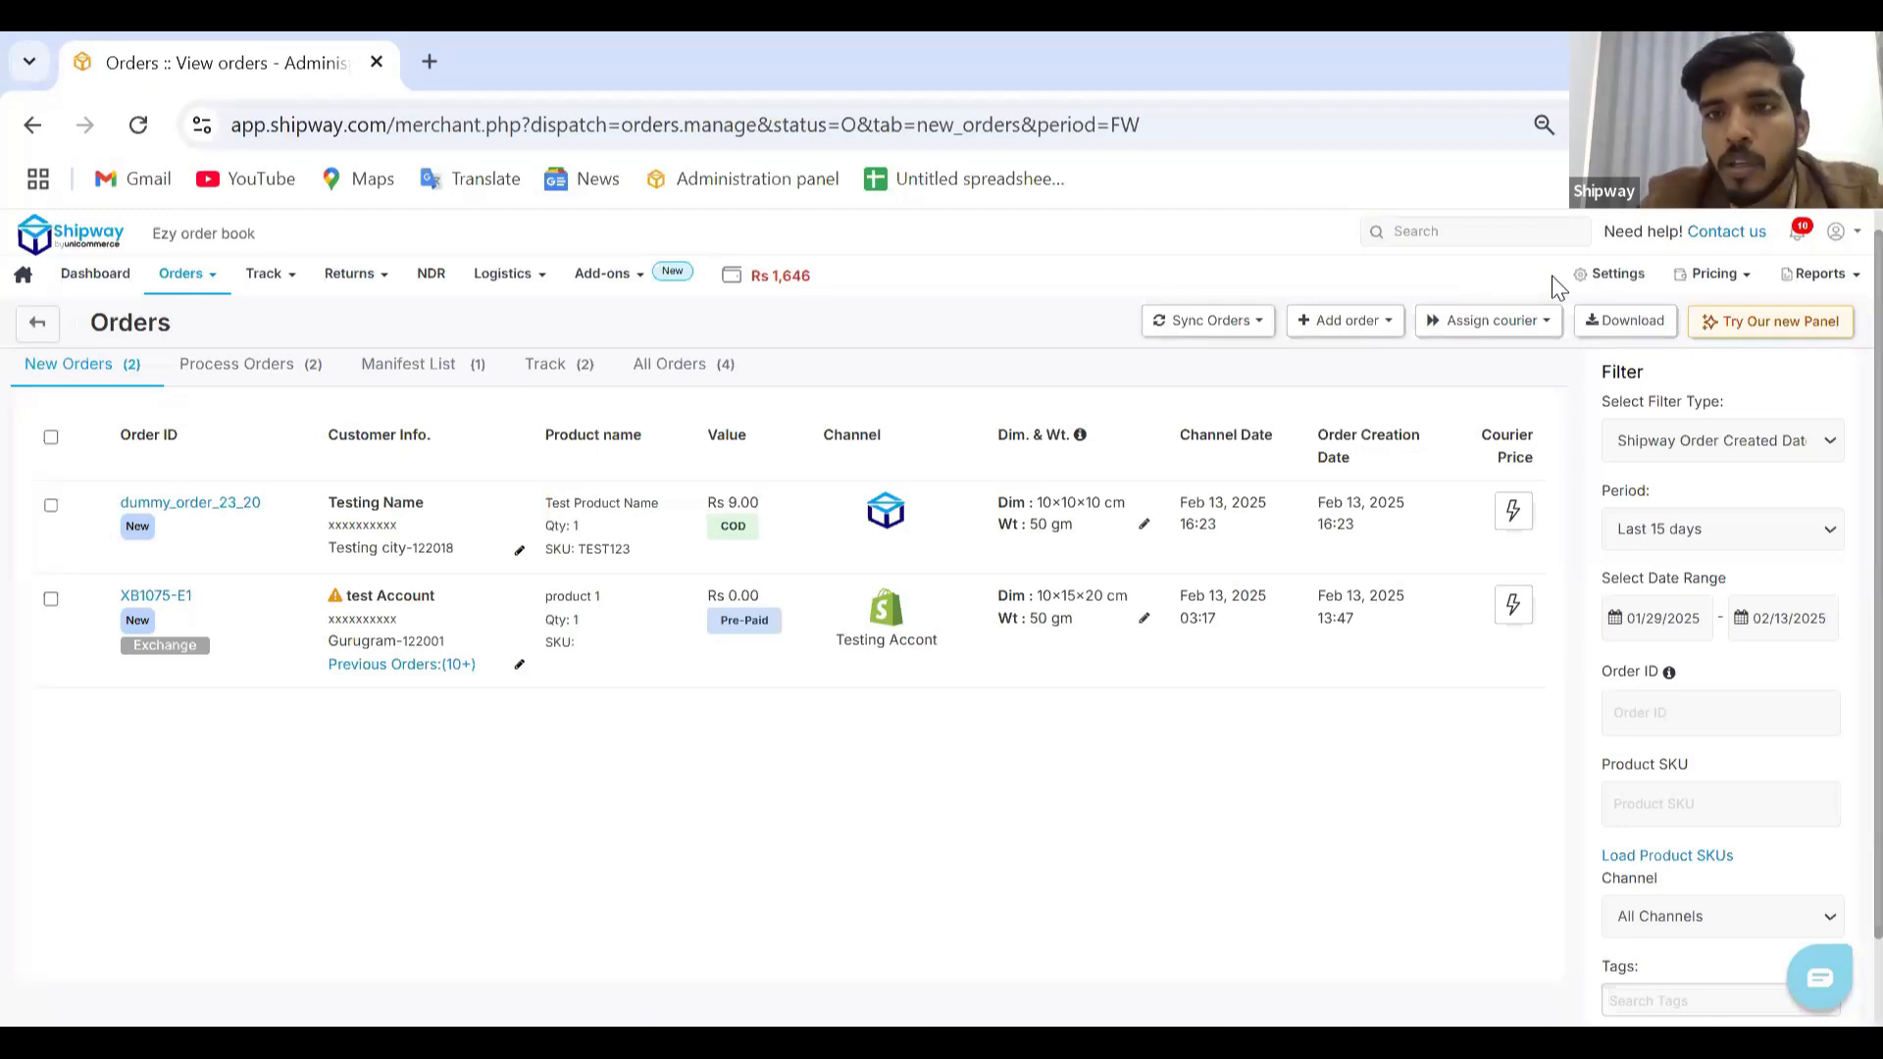
- Start a new auto assign rule from the carrier settings
click(1585, 285)
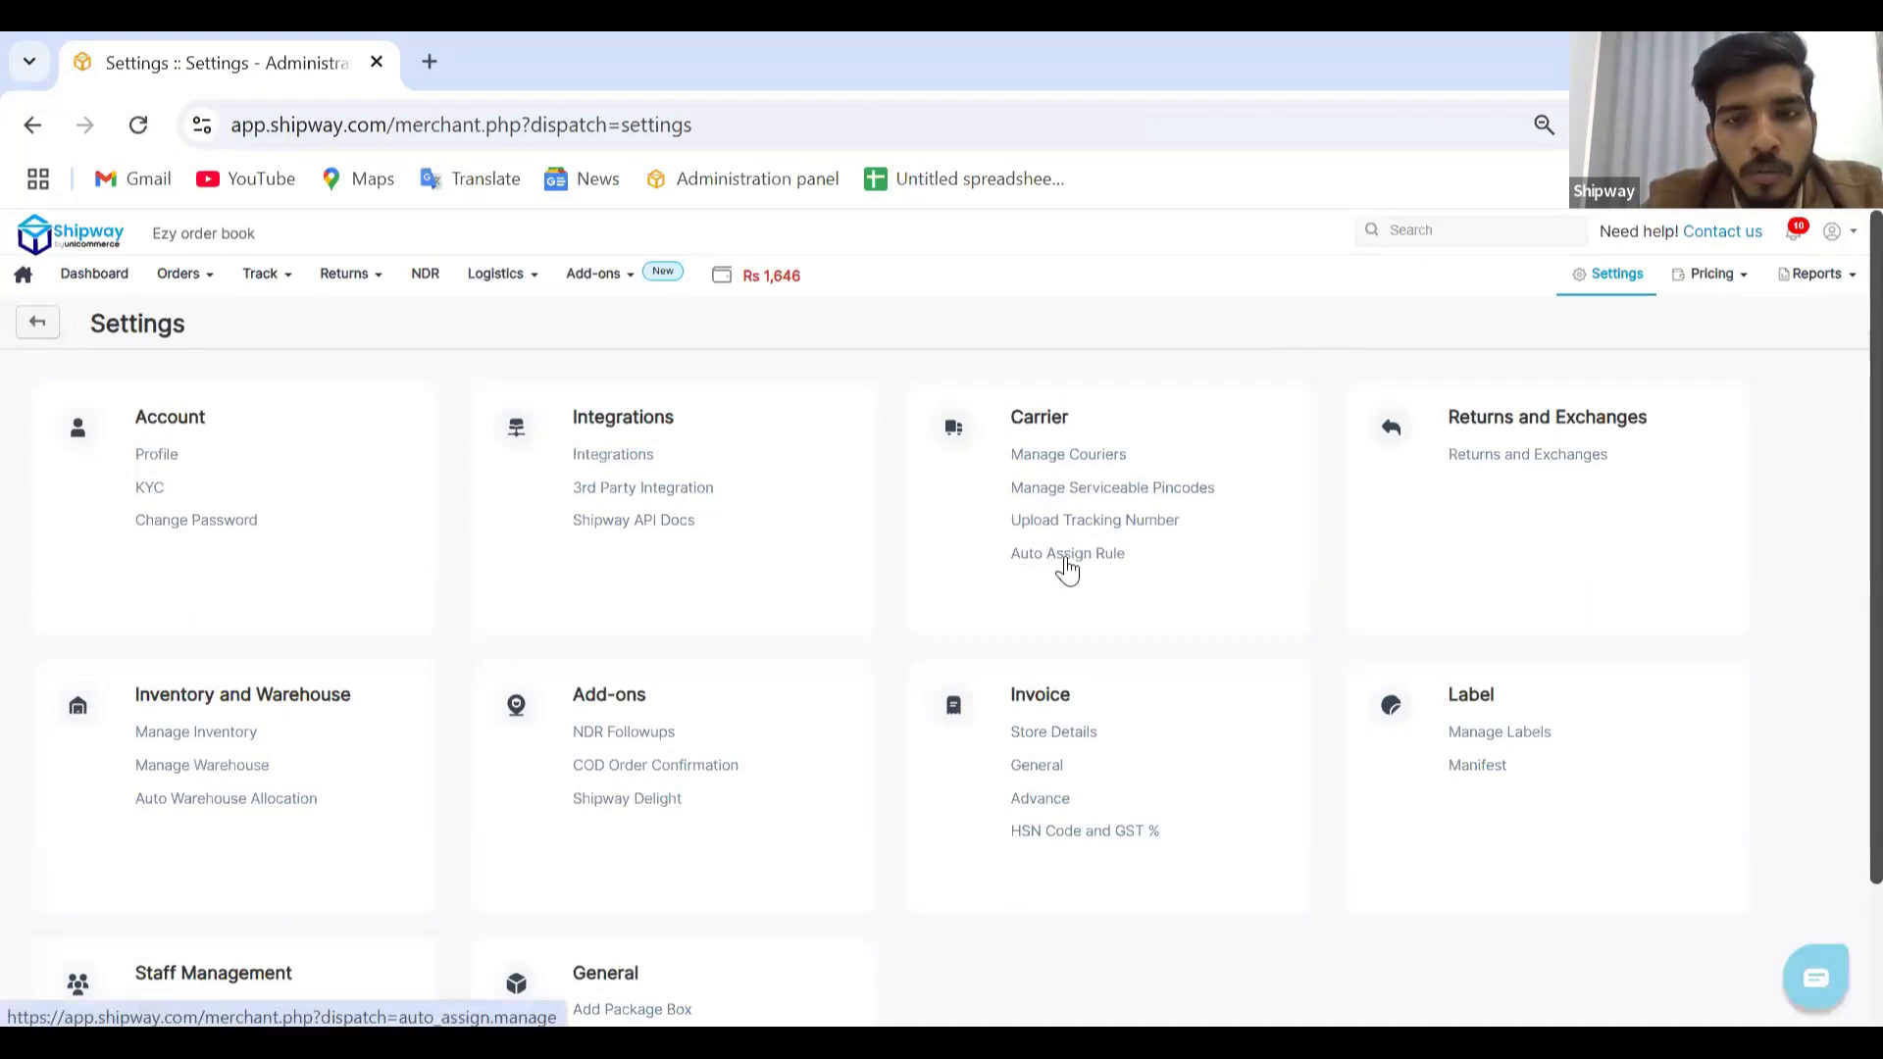
click(1065, 562)
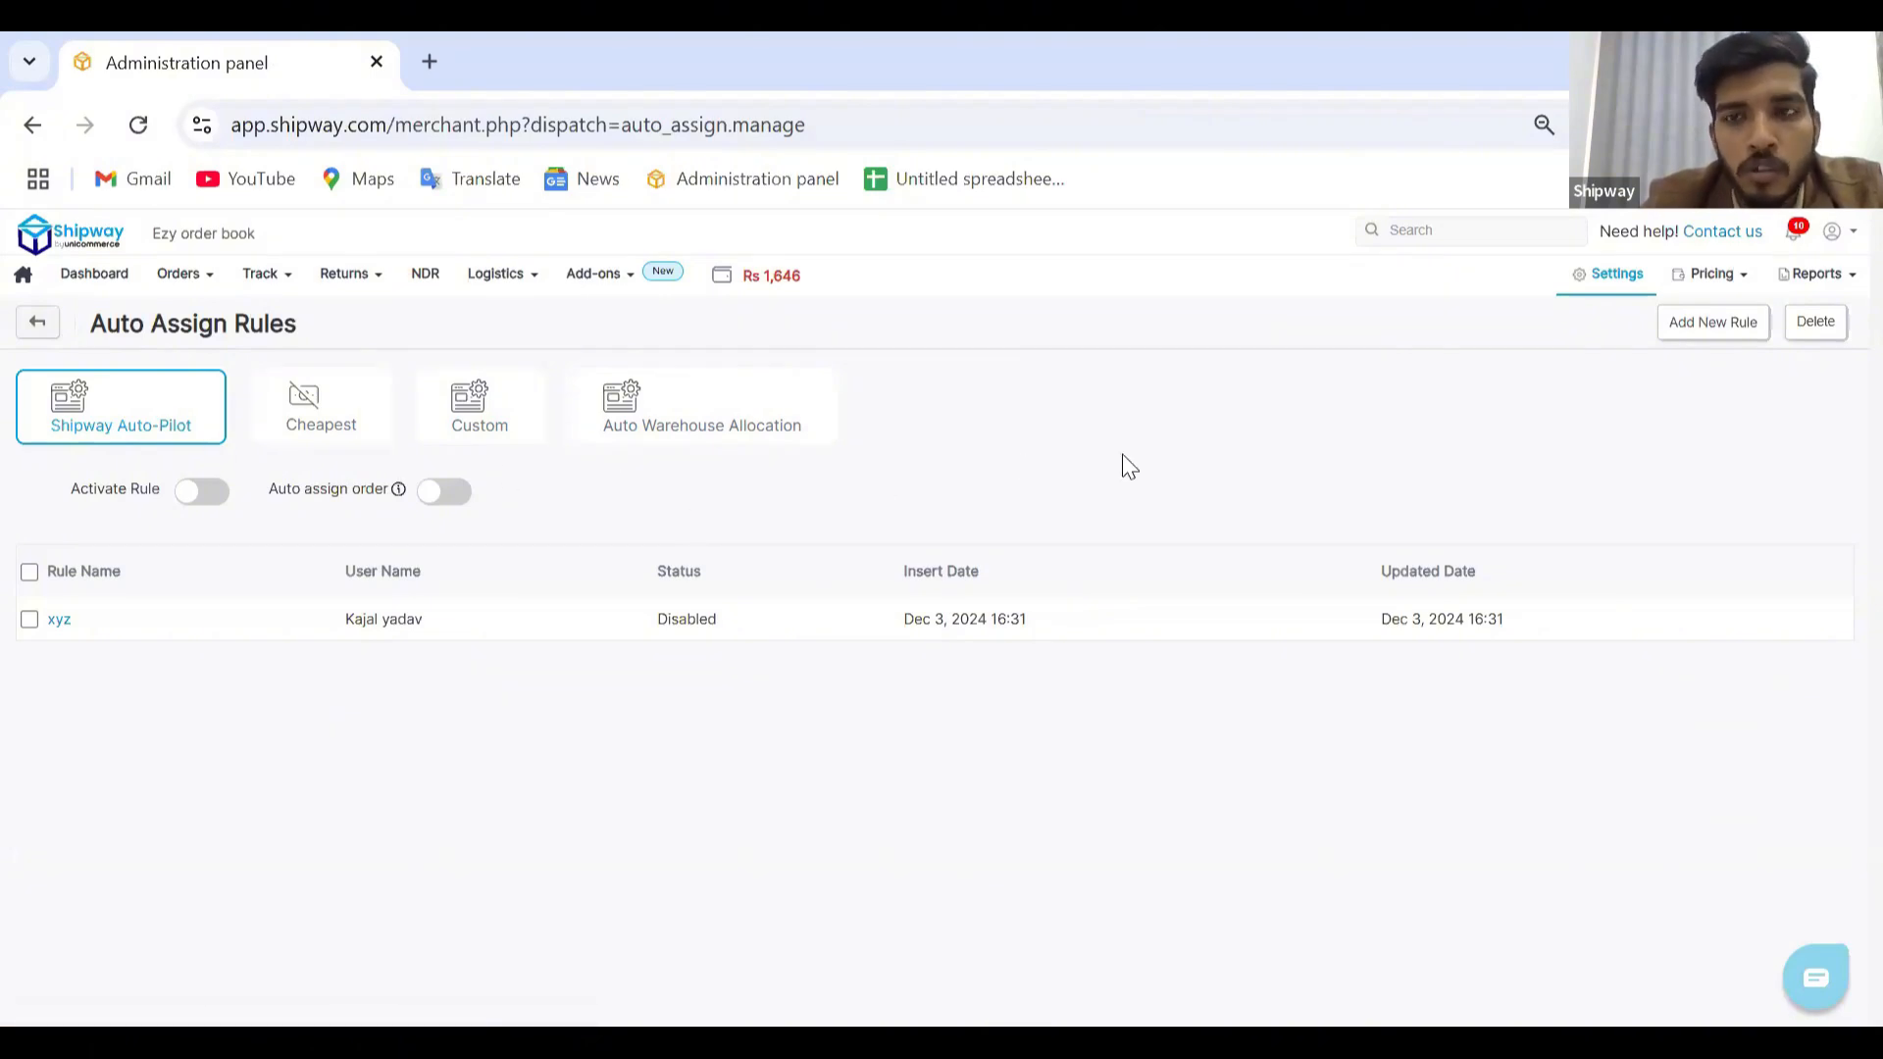
click(1696, 338)
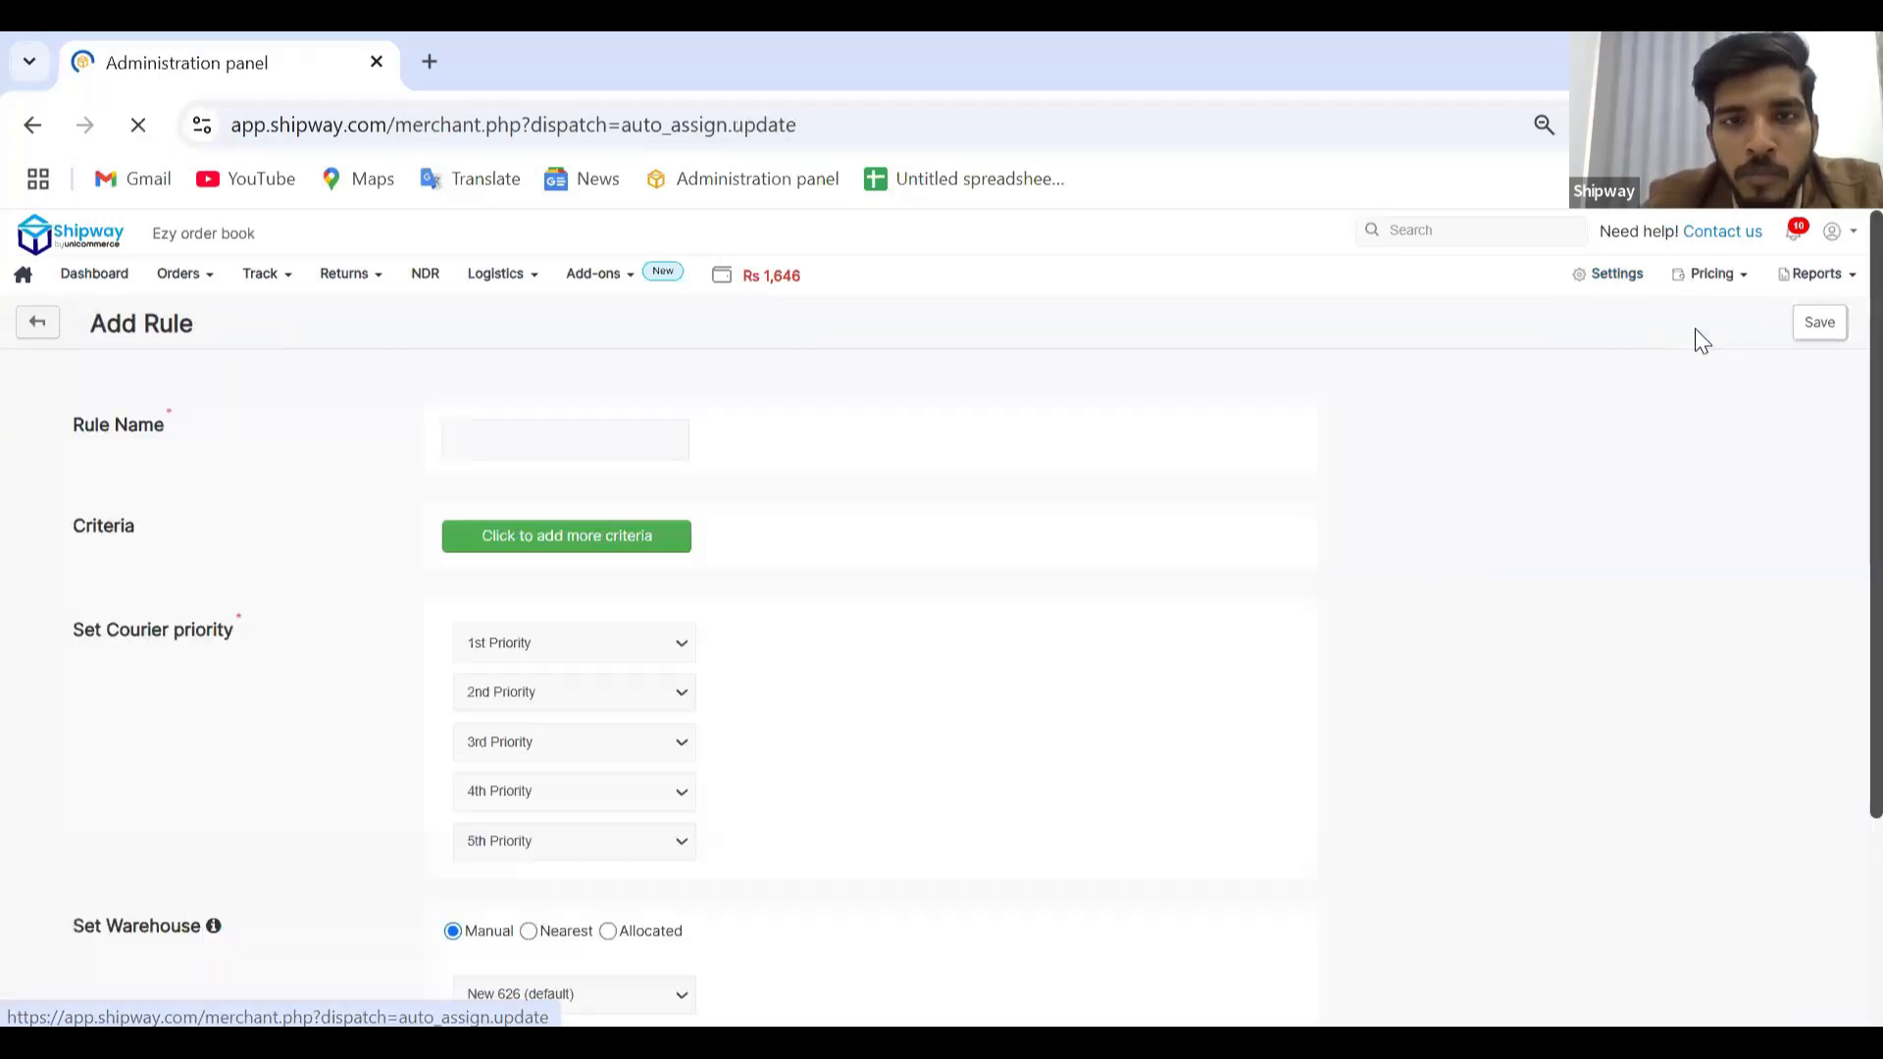
- Name the rule ABC and choose Prepaid as its order type criterion
click(579, 440)
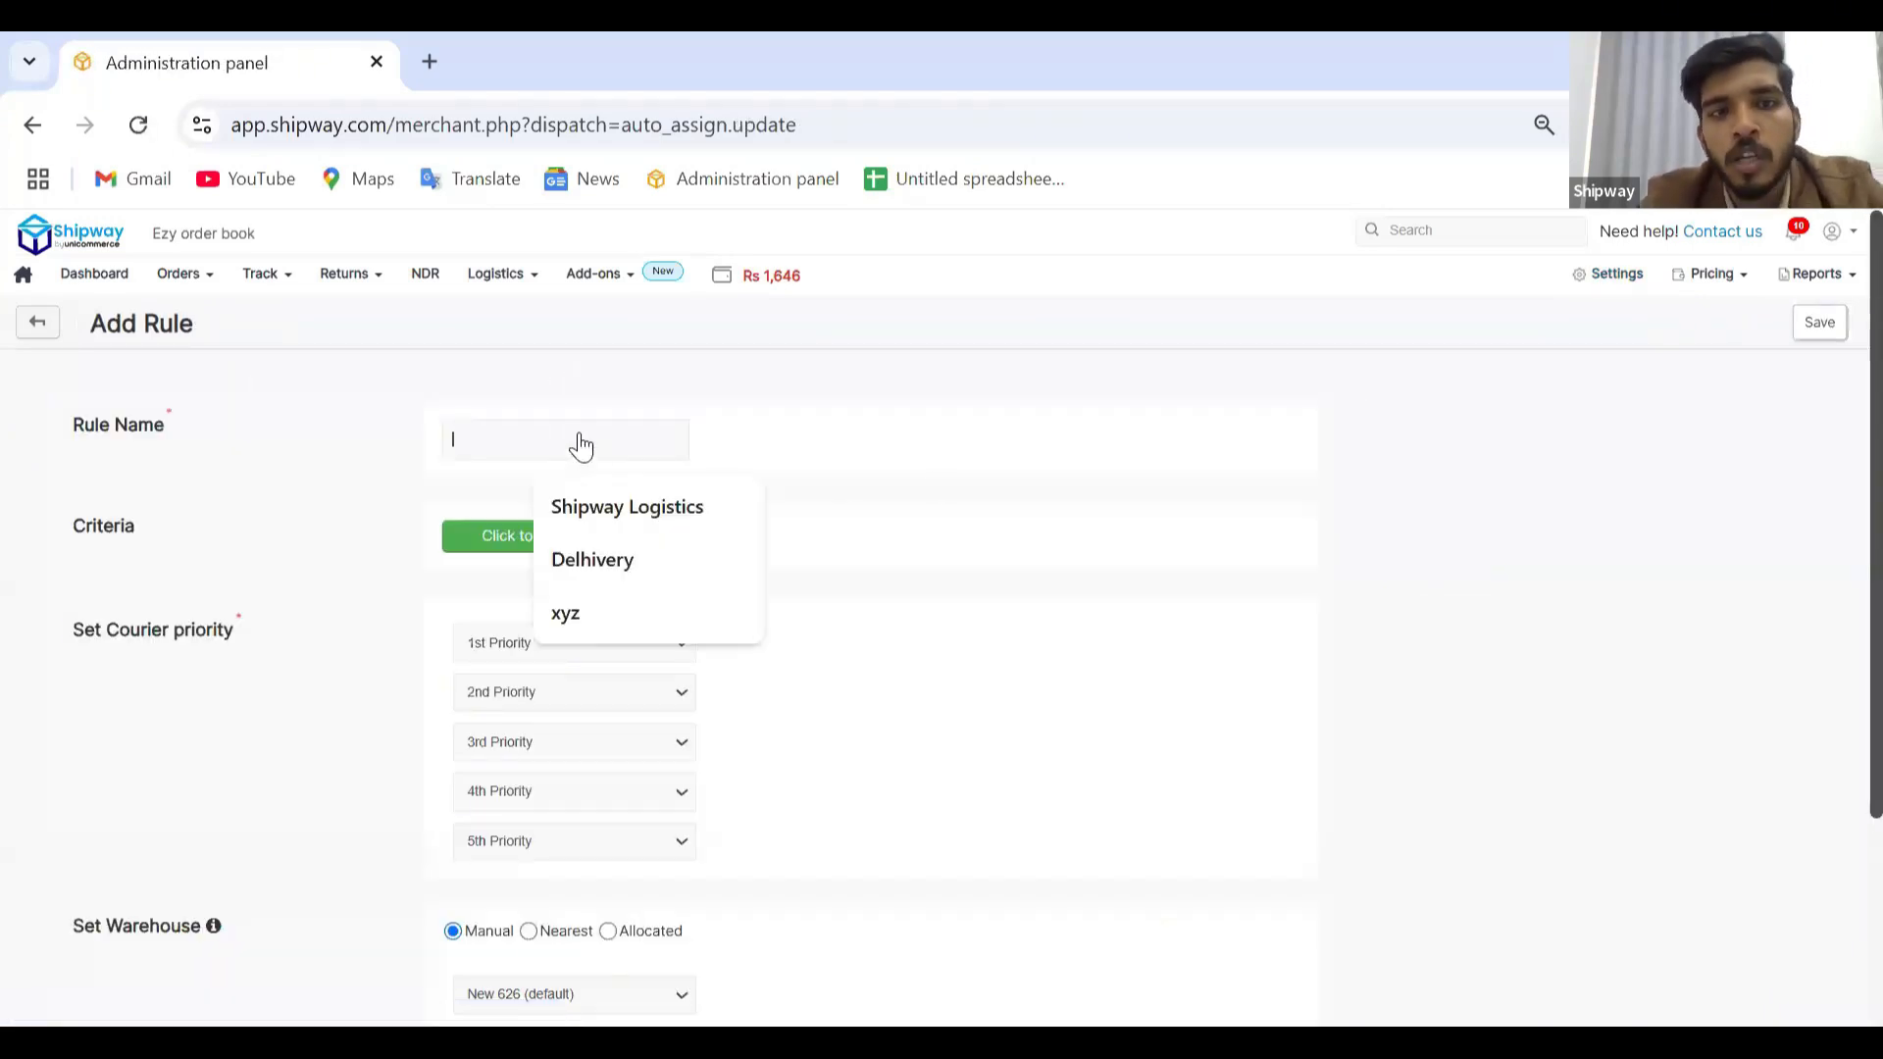
text(ABC)
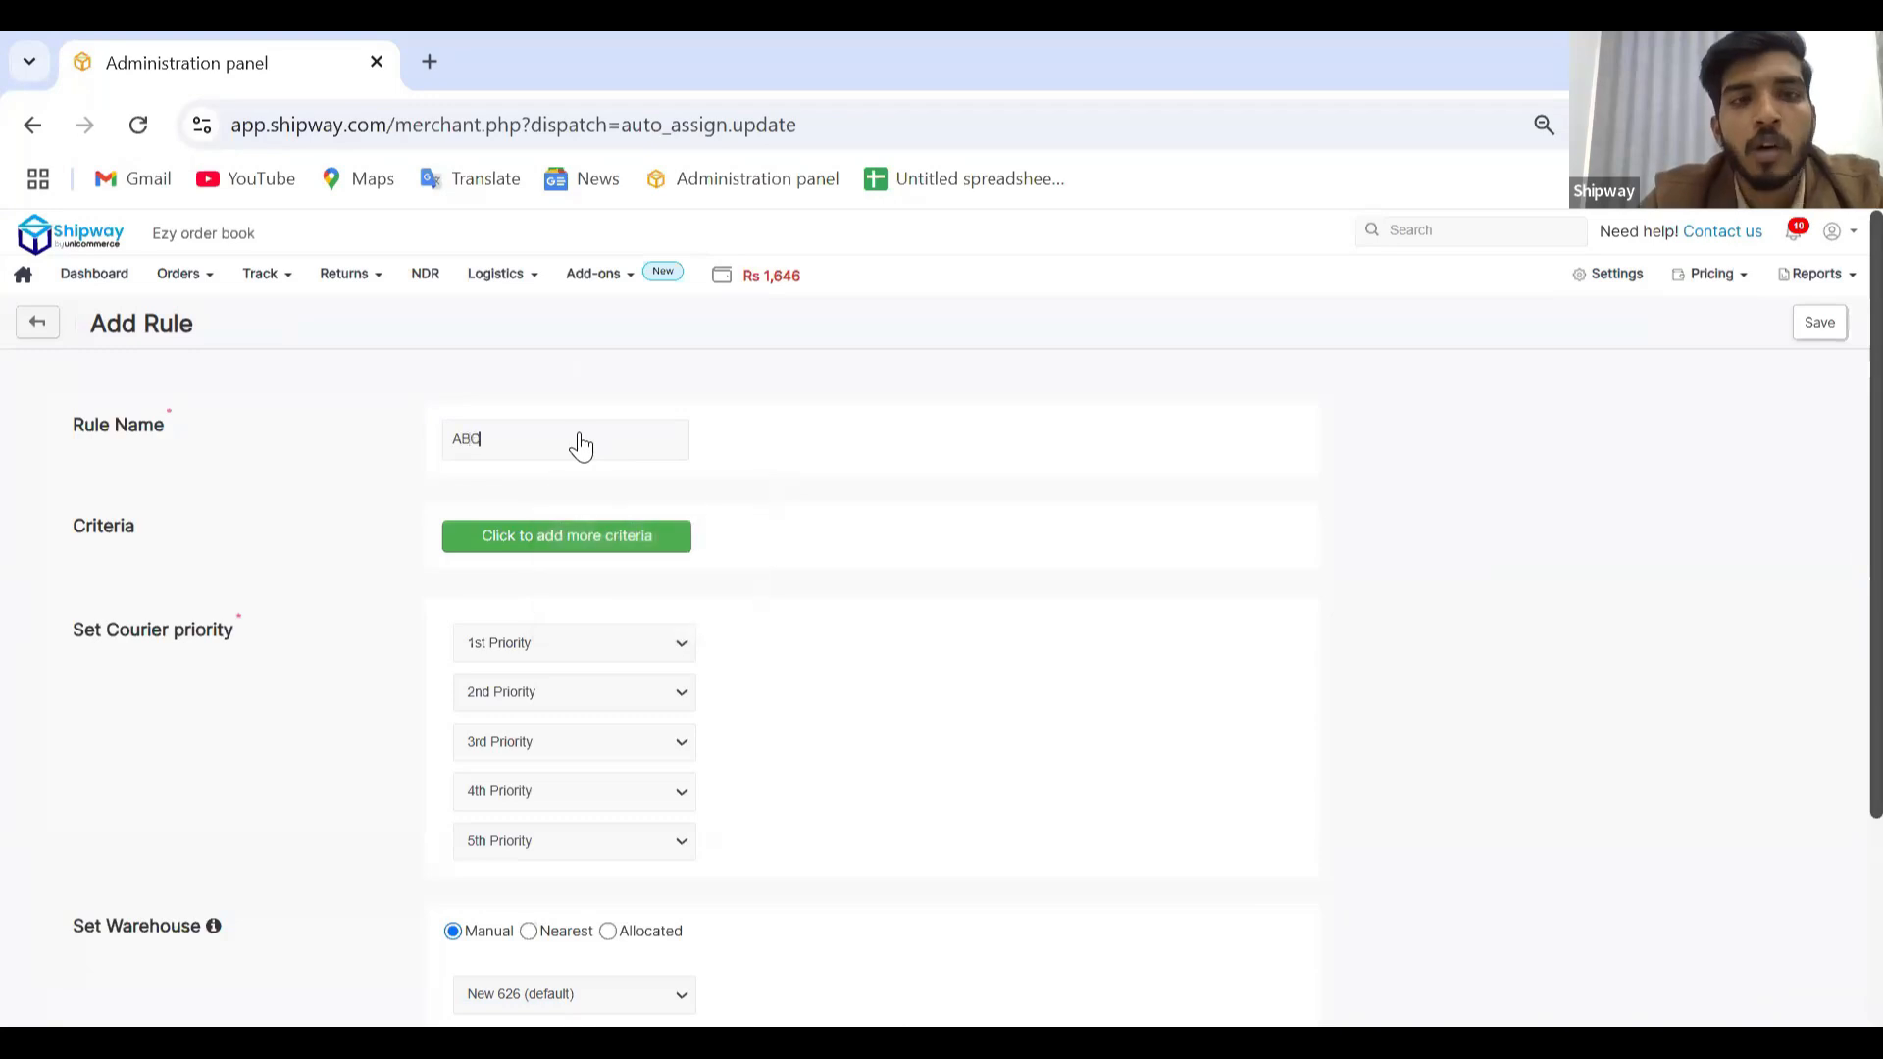
click(559, 537)
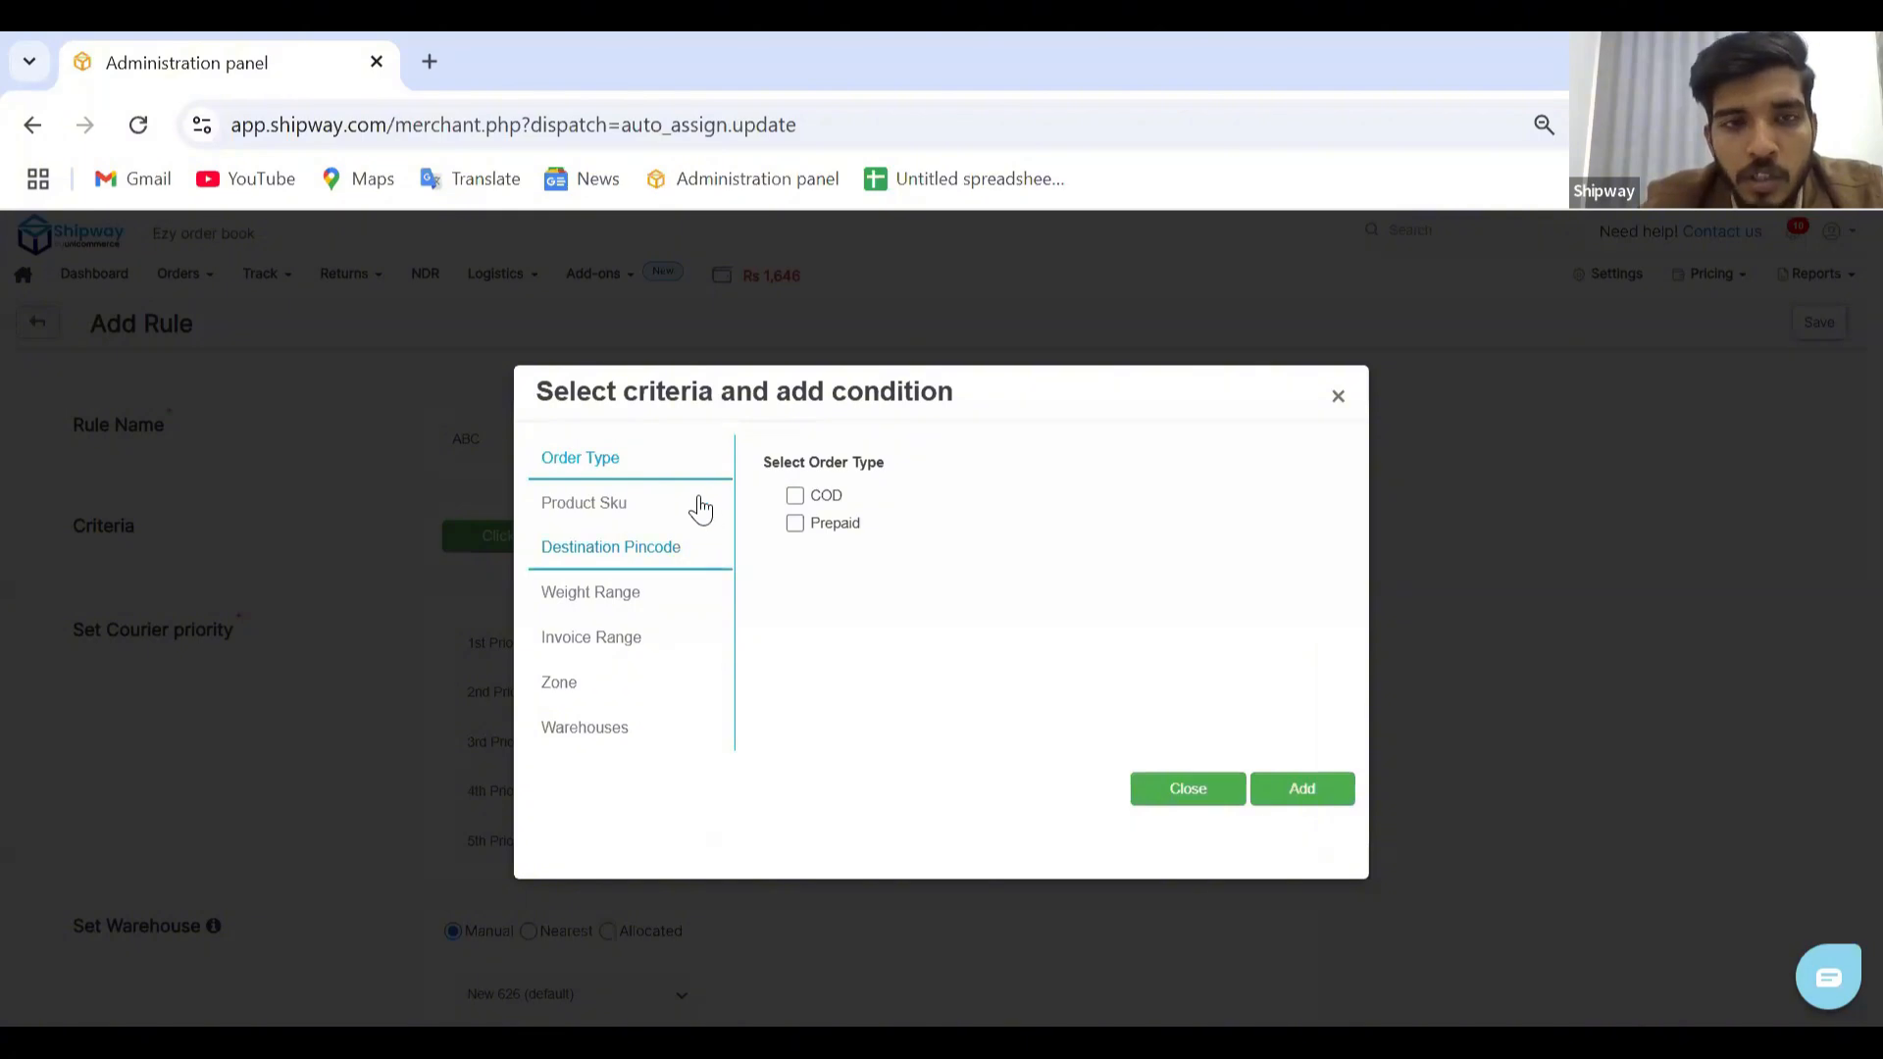
click(795, 525)
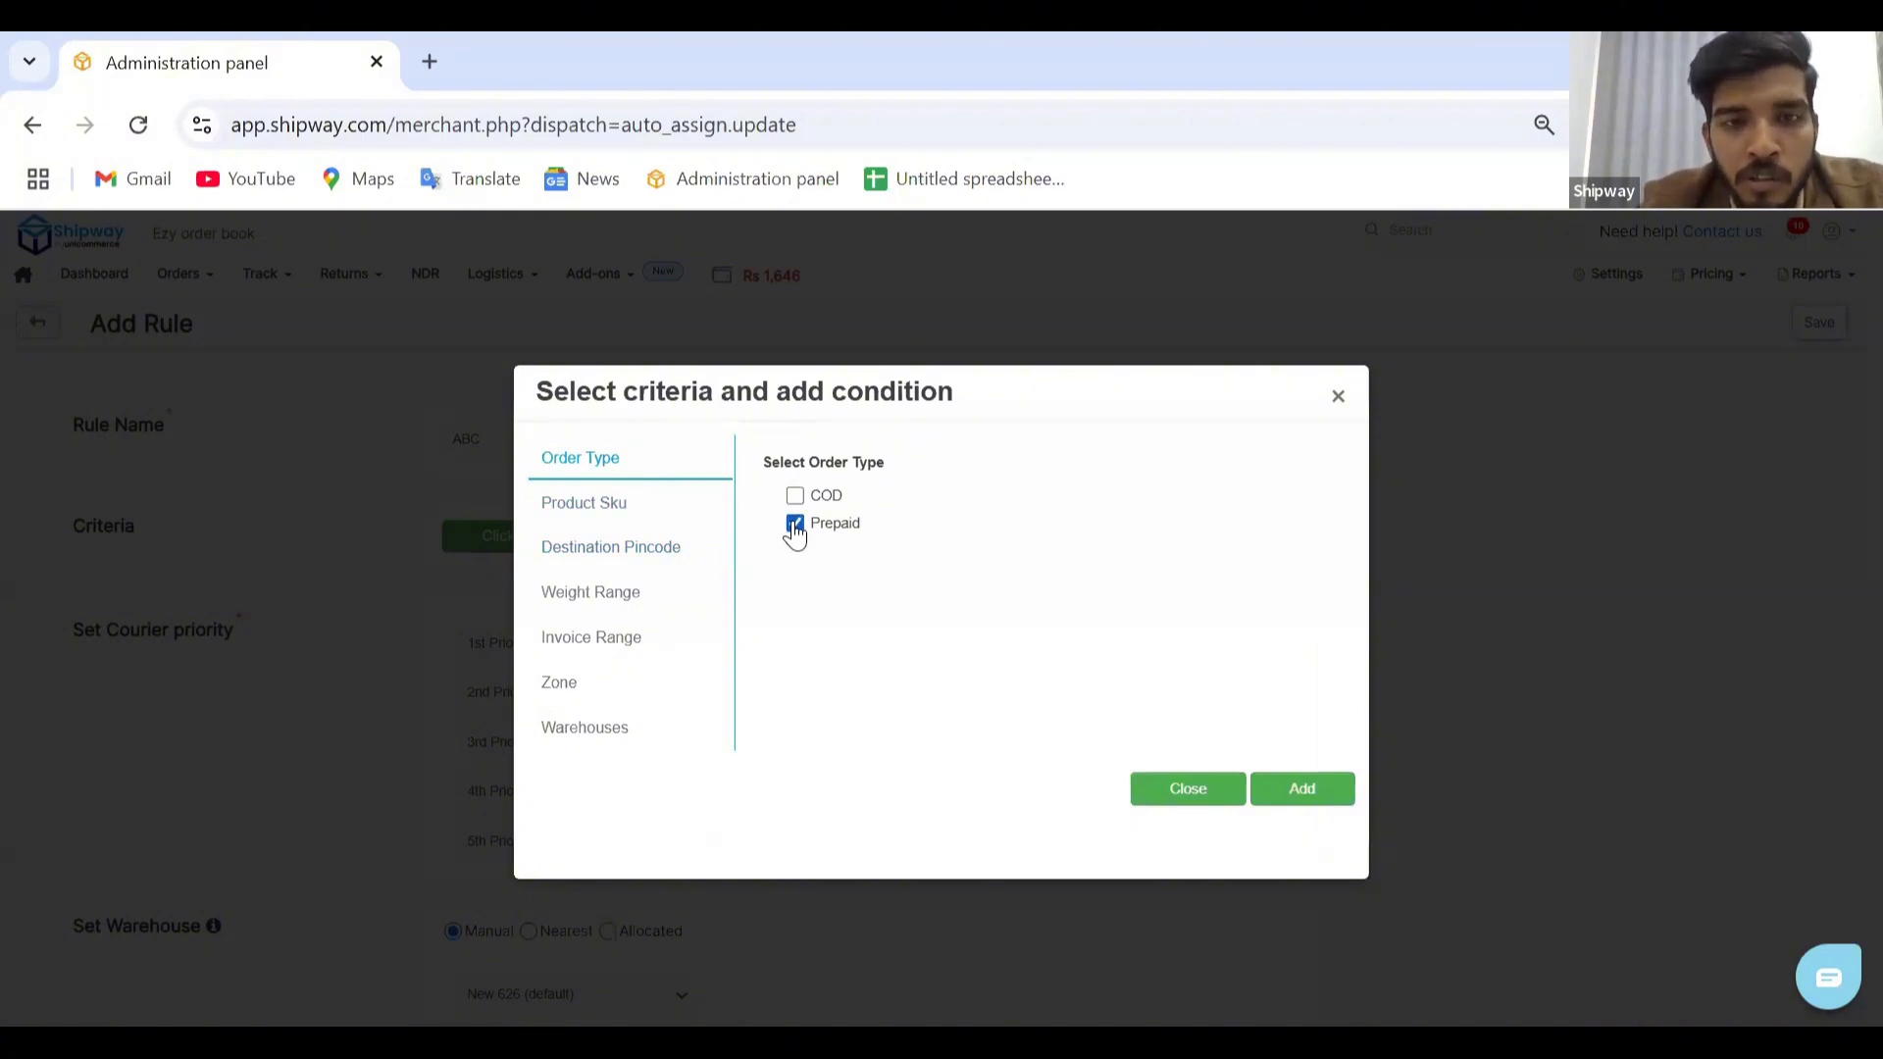
- Look through the product SKU, destination pincode and warehouse criteria, including the available warehouse choices
click(657, 508)
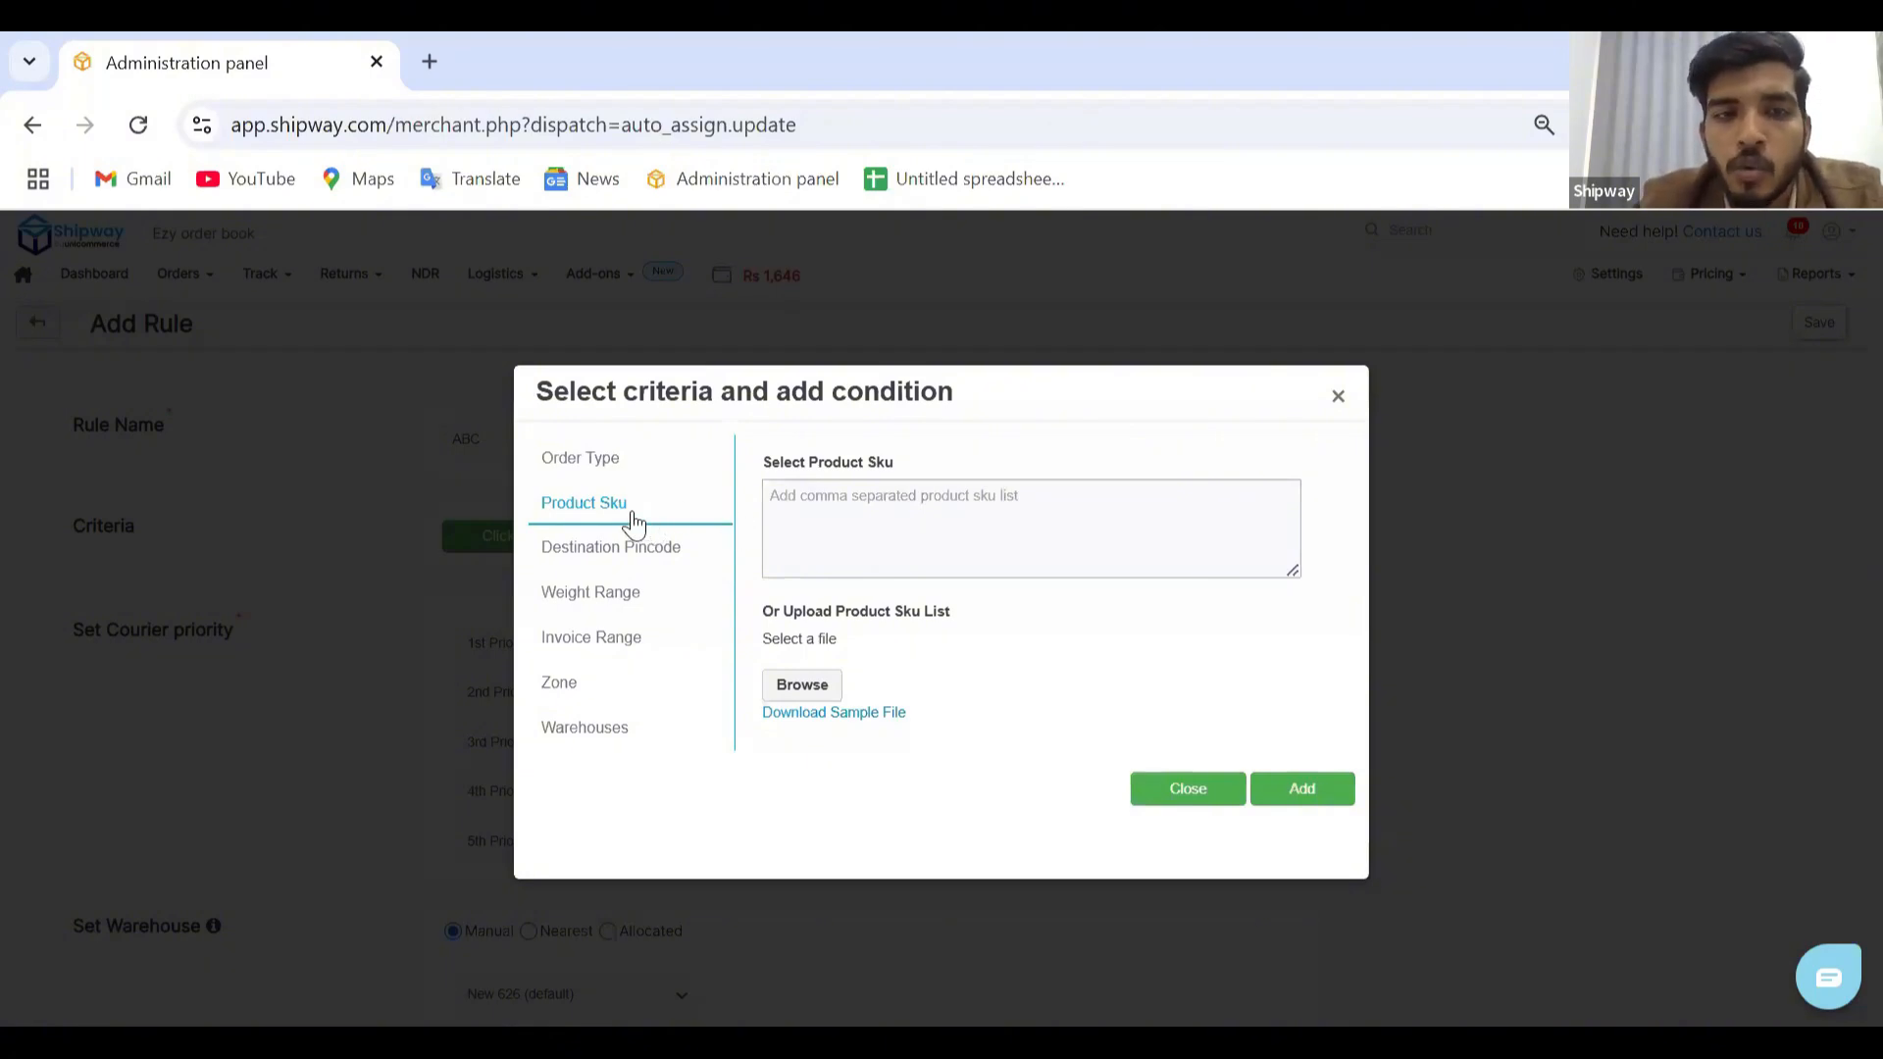
click(643, 749)
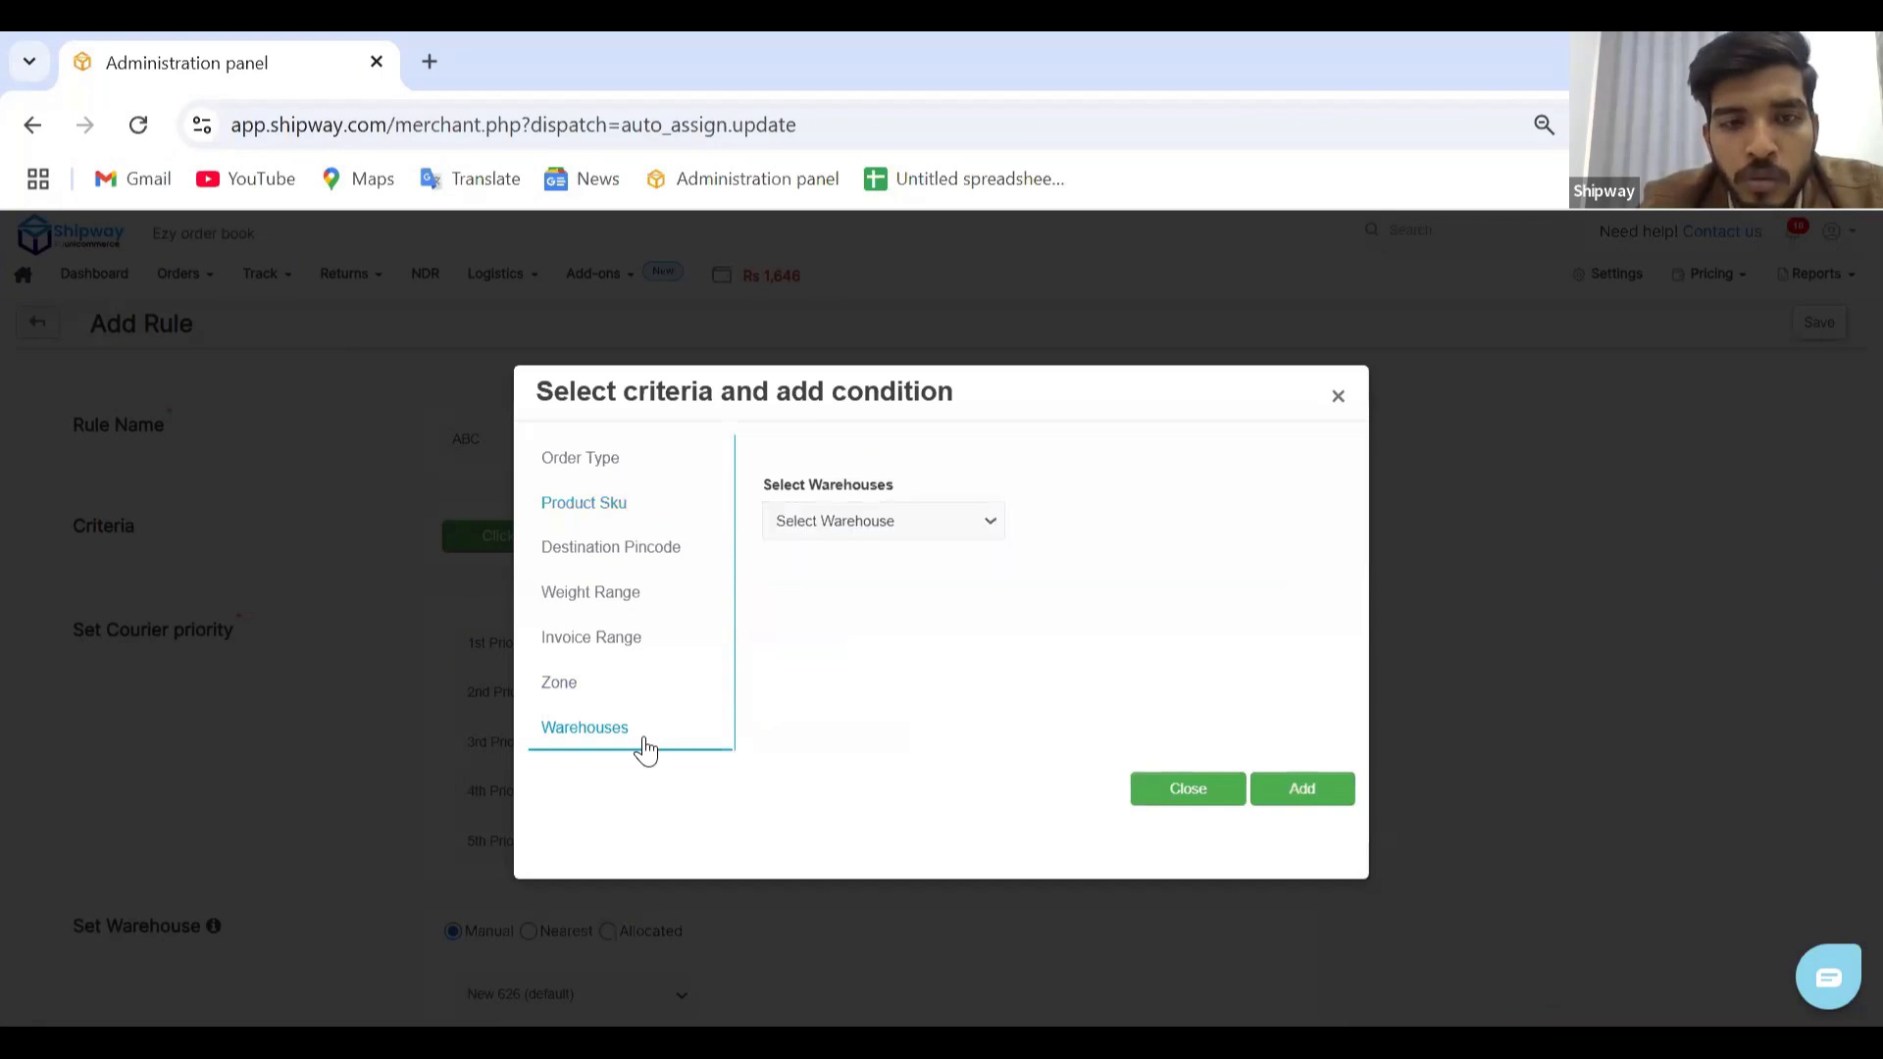
click(928, 534)
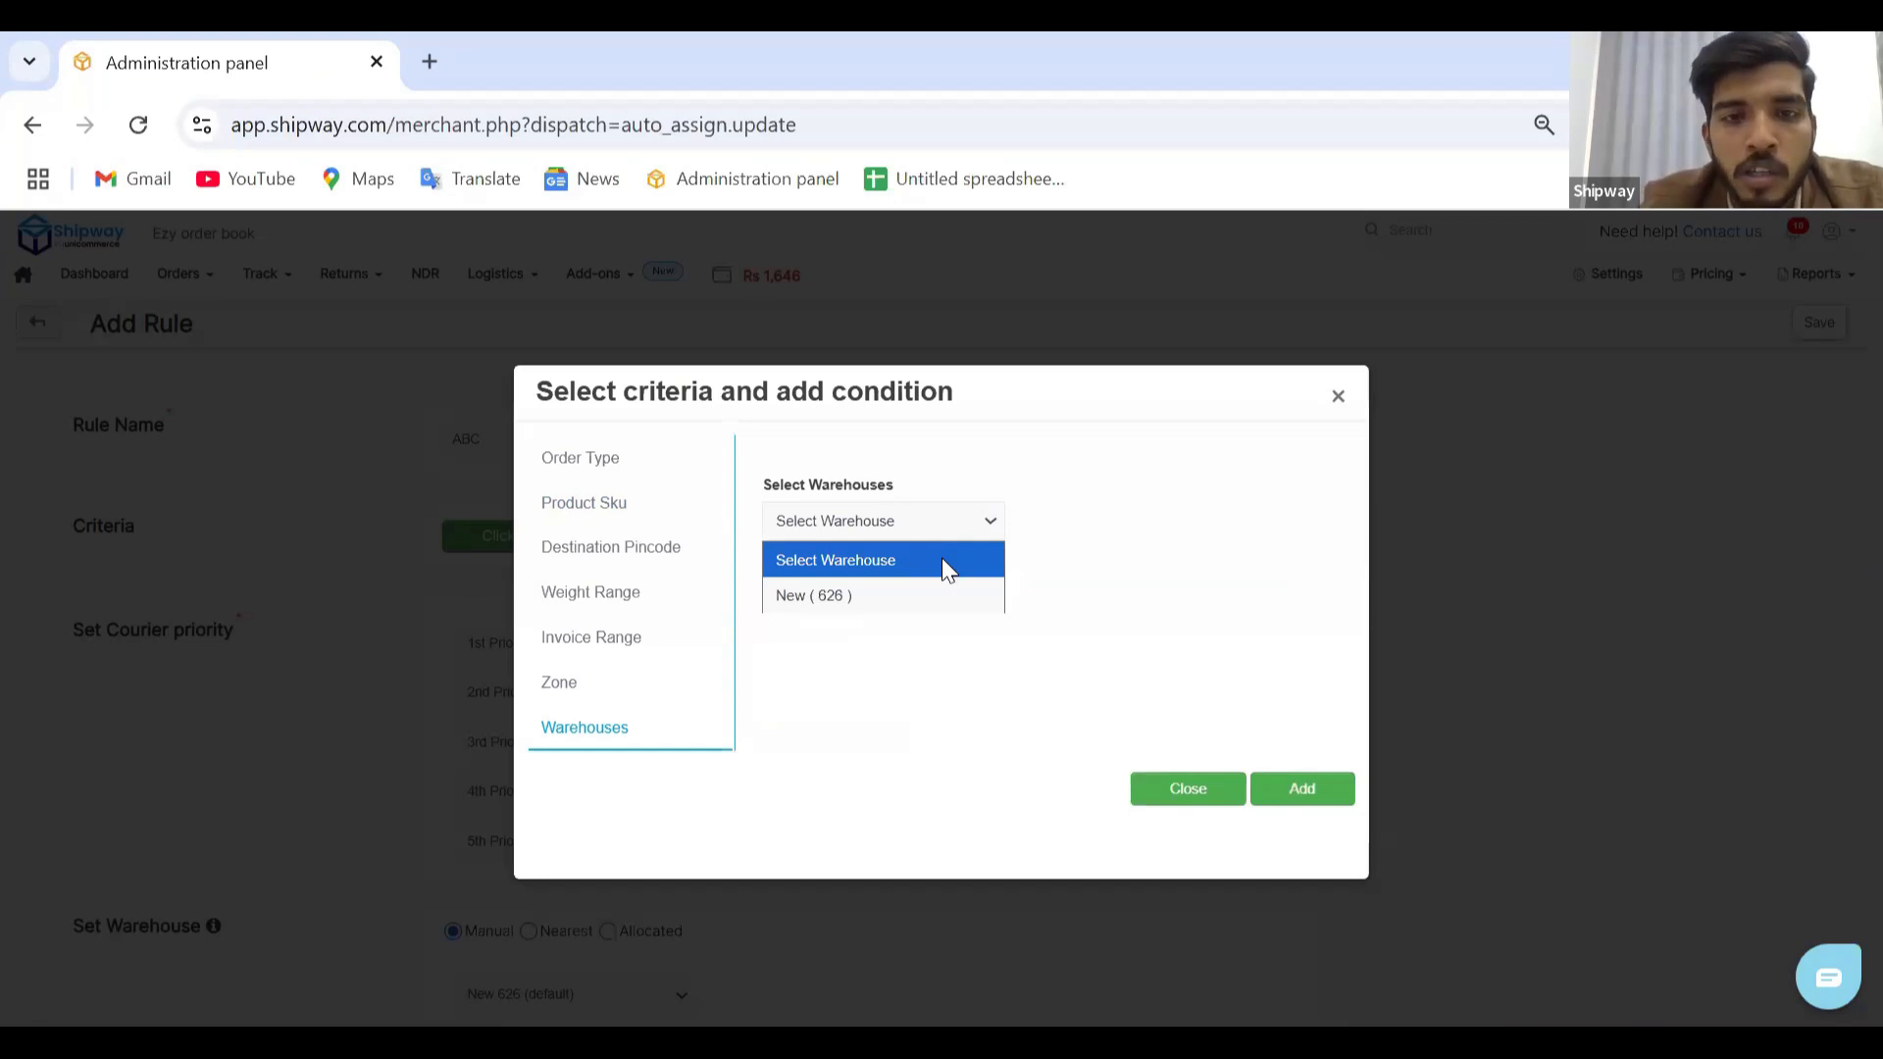
click(990, 528)
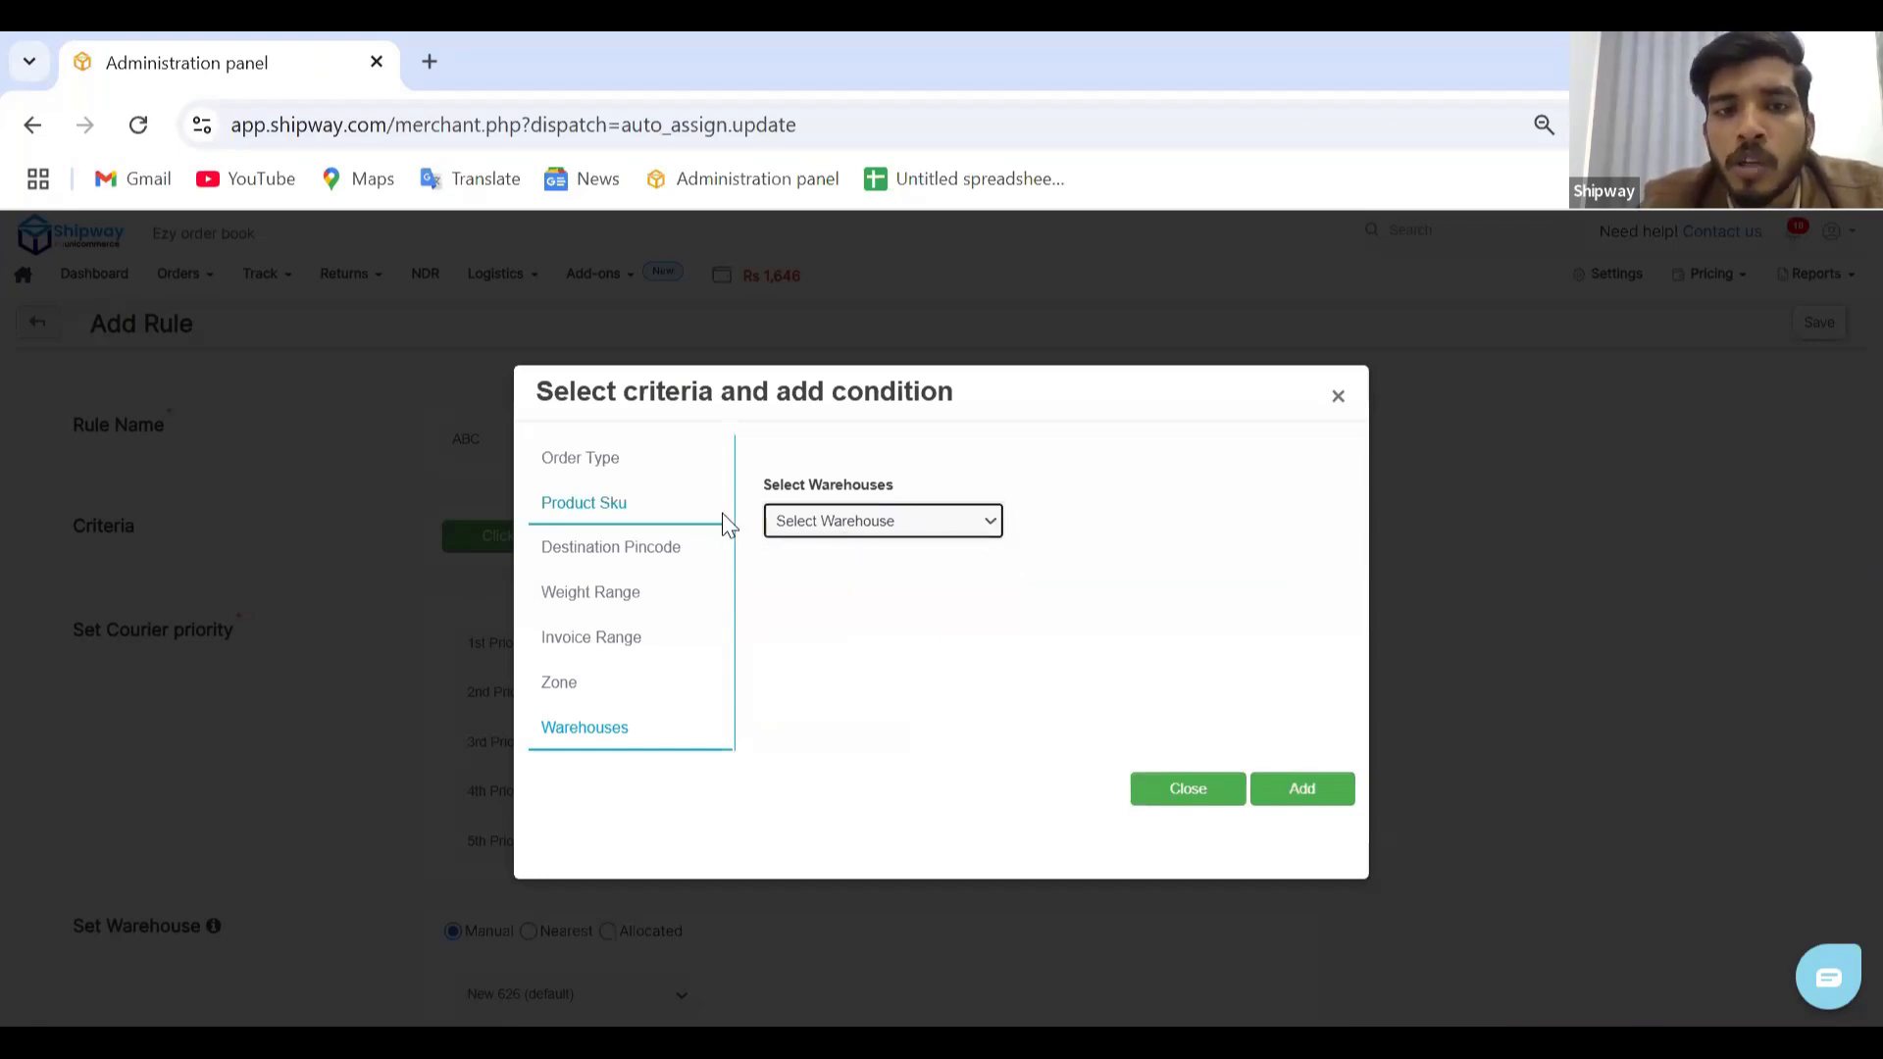
click(690, 555)
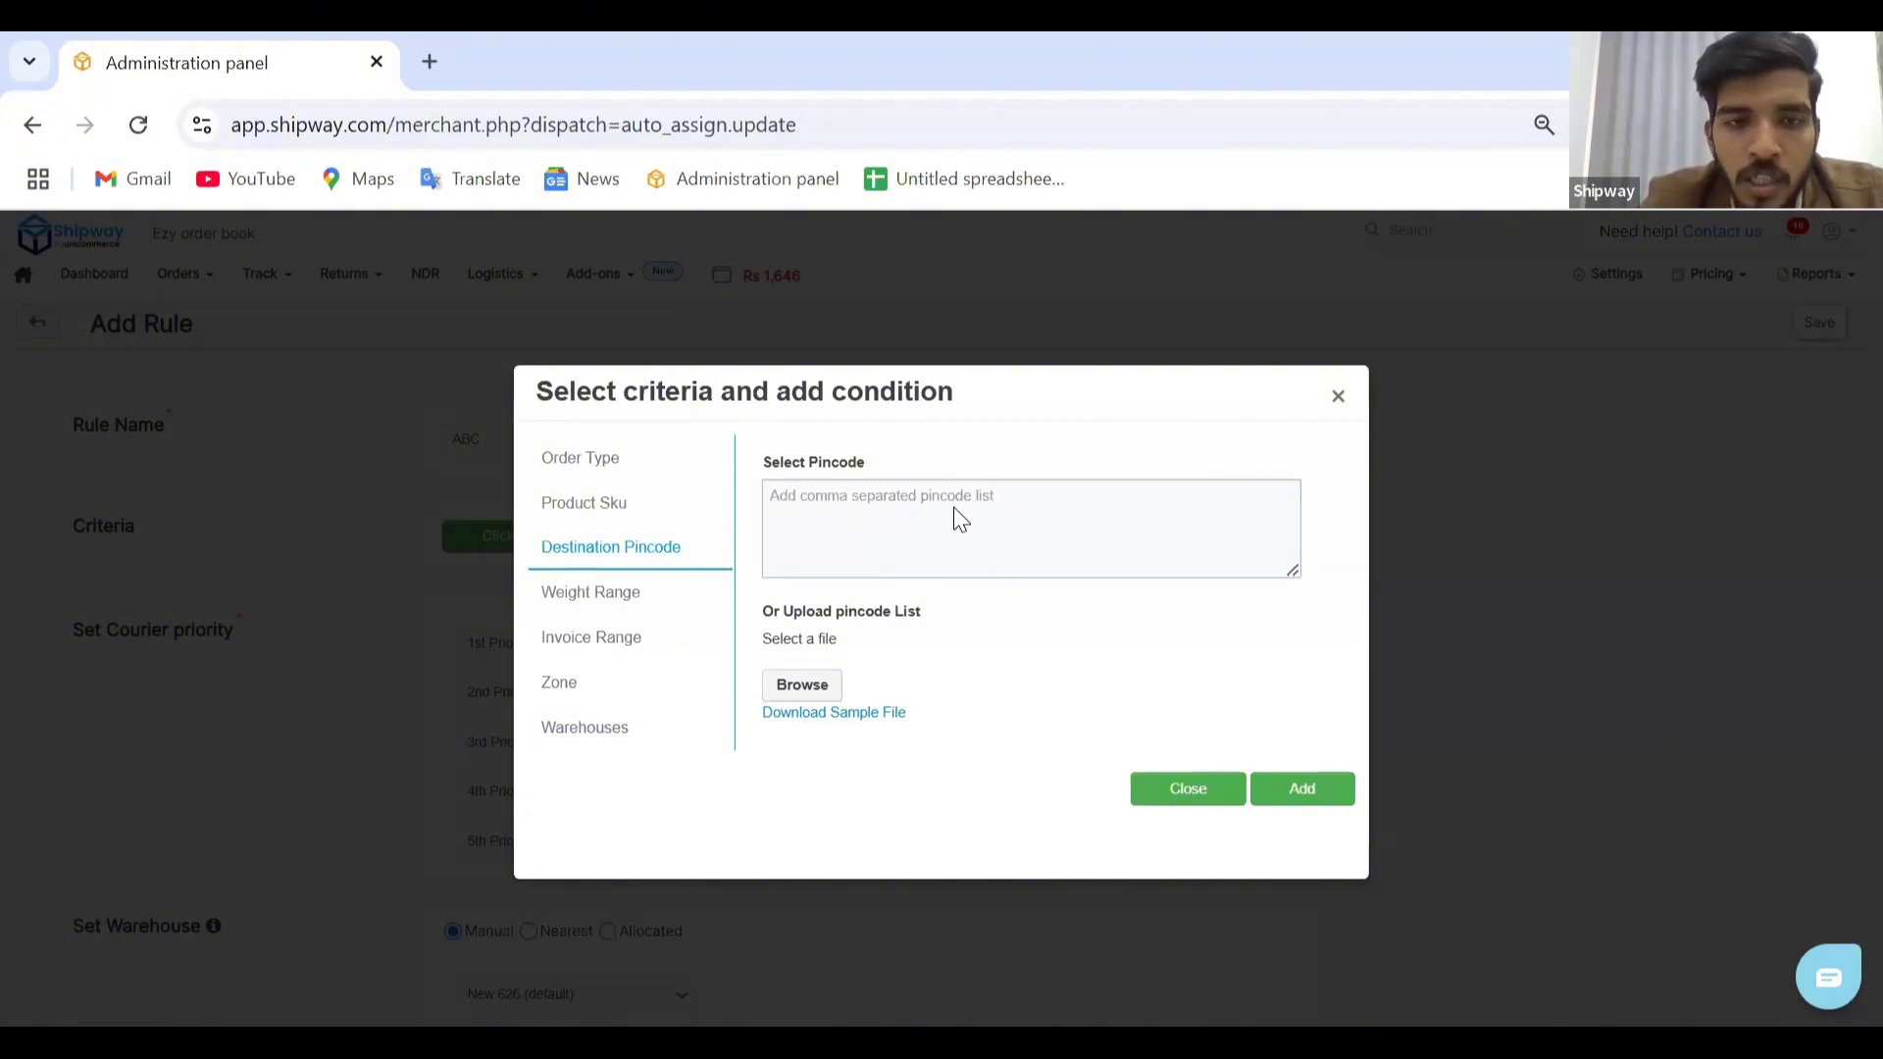
click(670, 737)
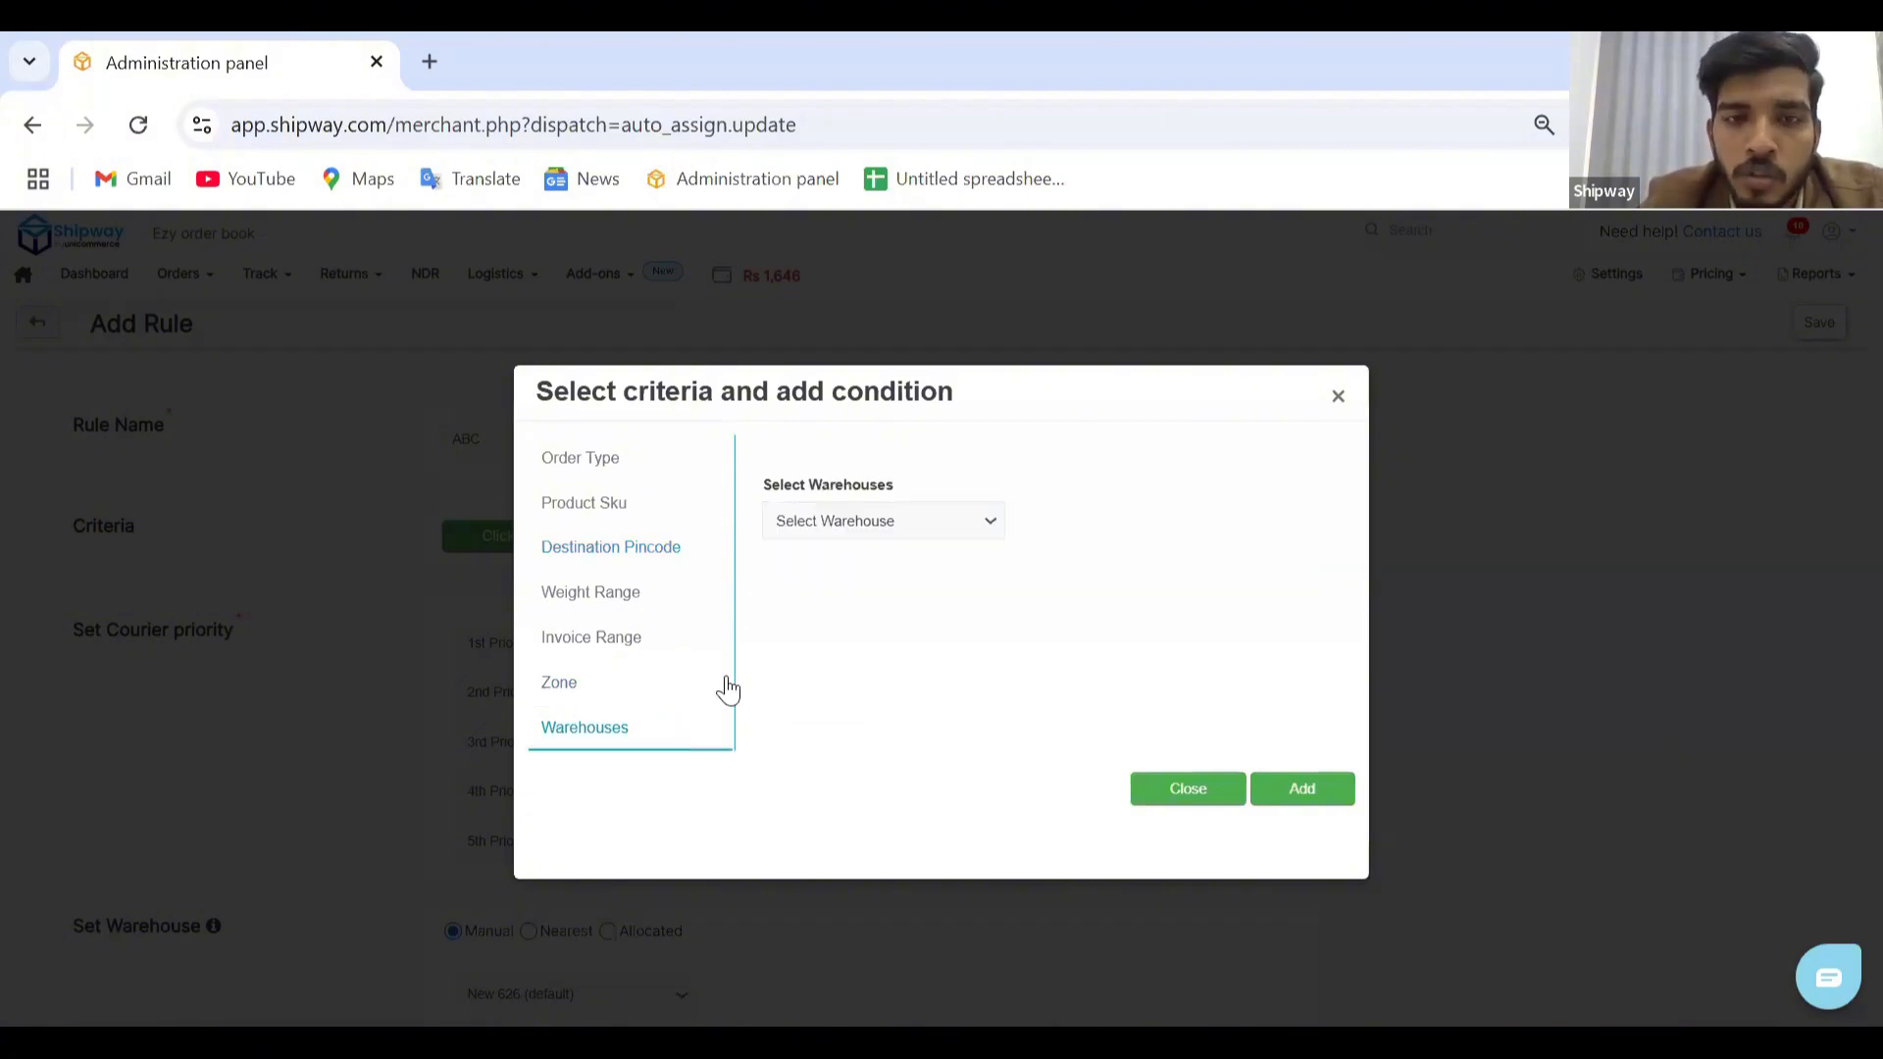
click(909, 530)
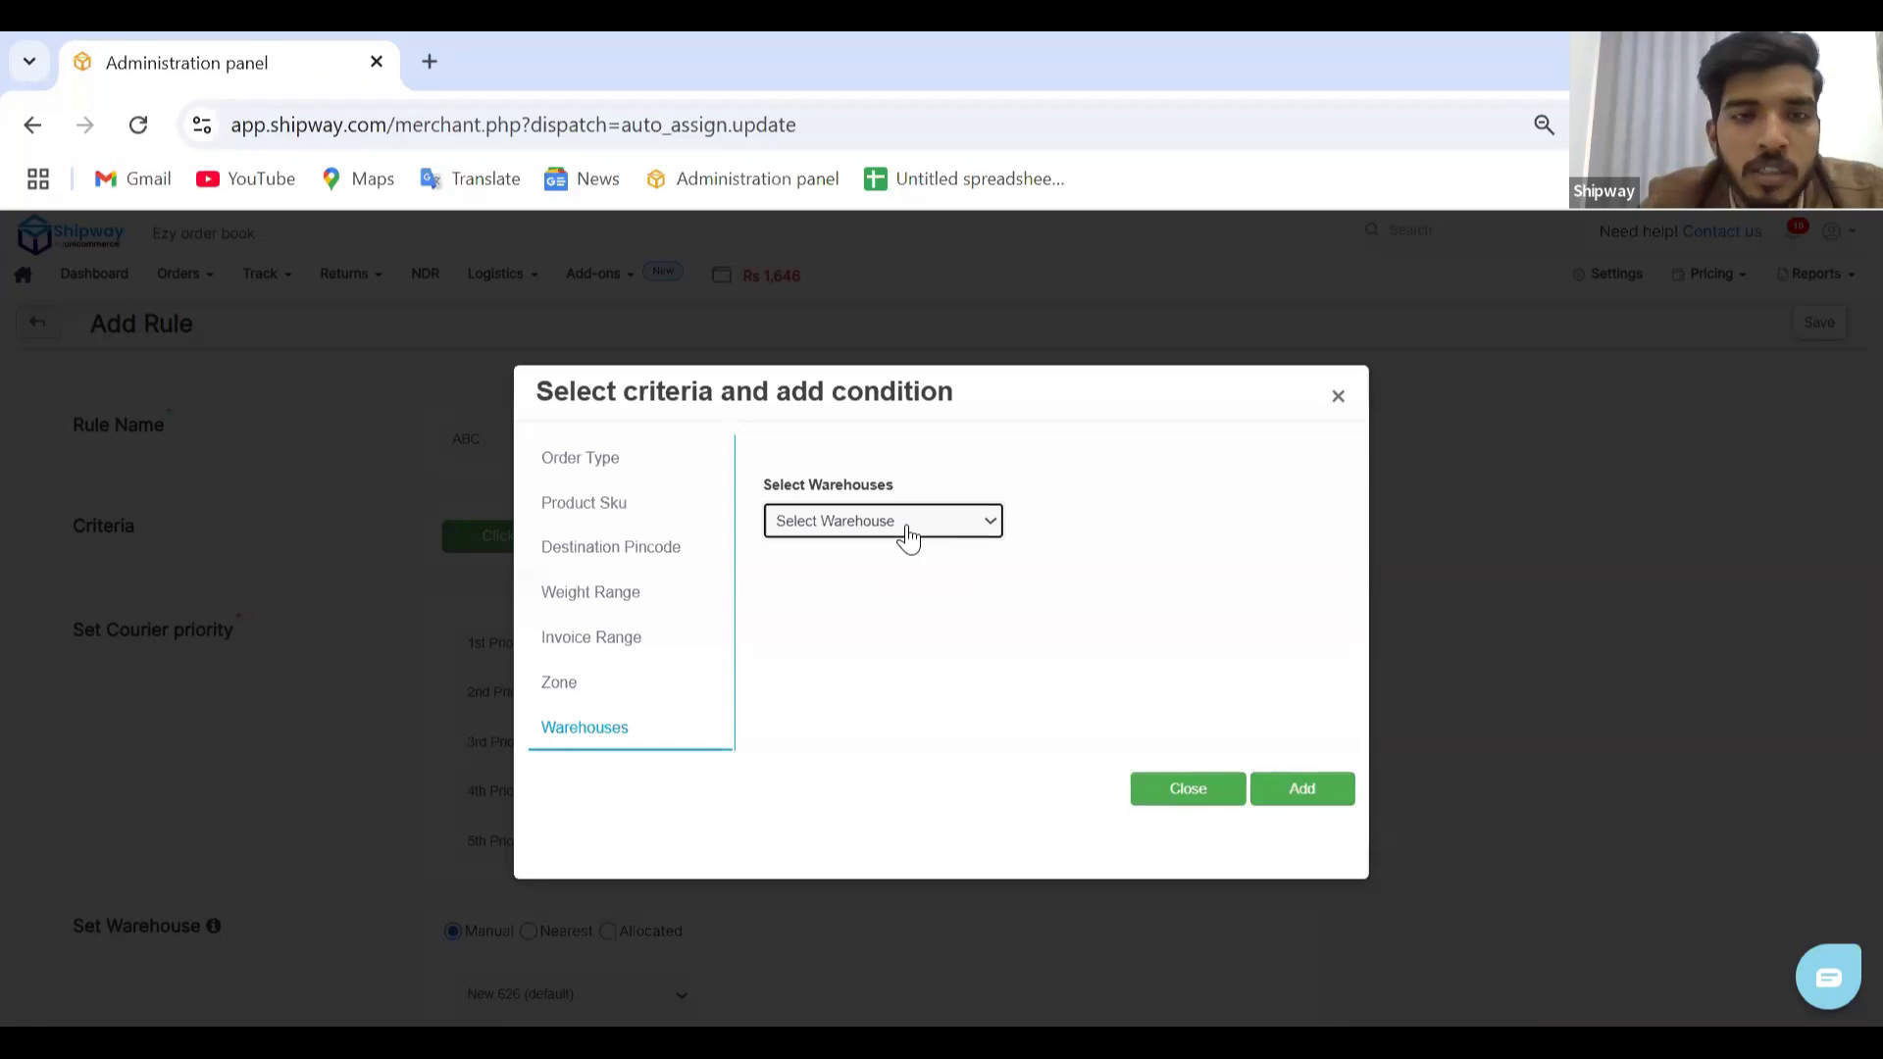
- Enable the dead weight criterion with a range from 1 to 500 grams
click(692, 612)
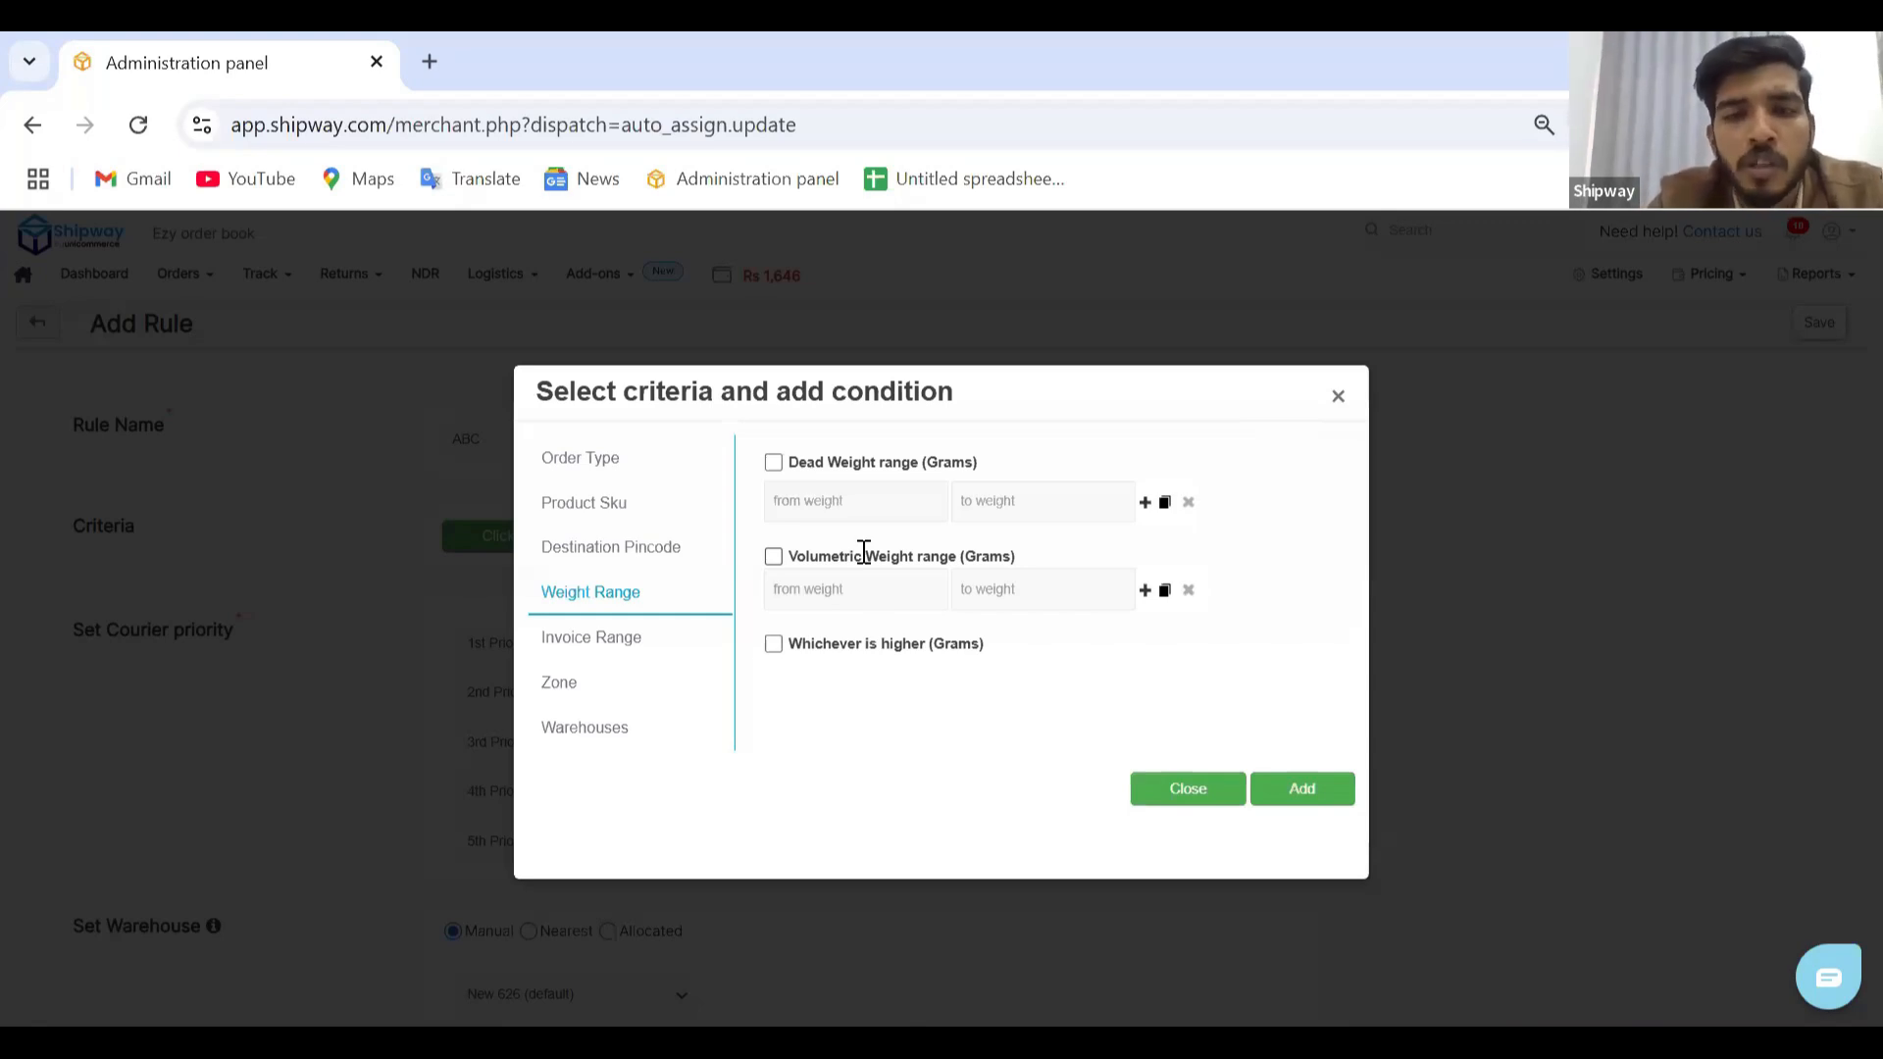
click(773, 463)
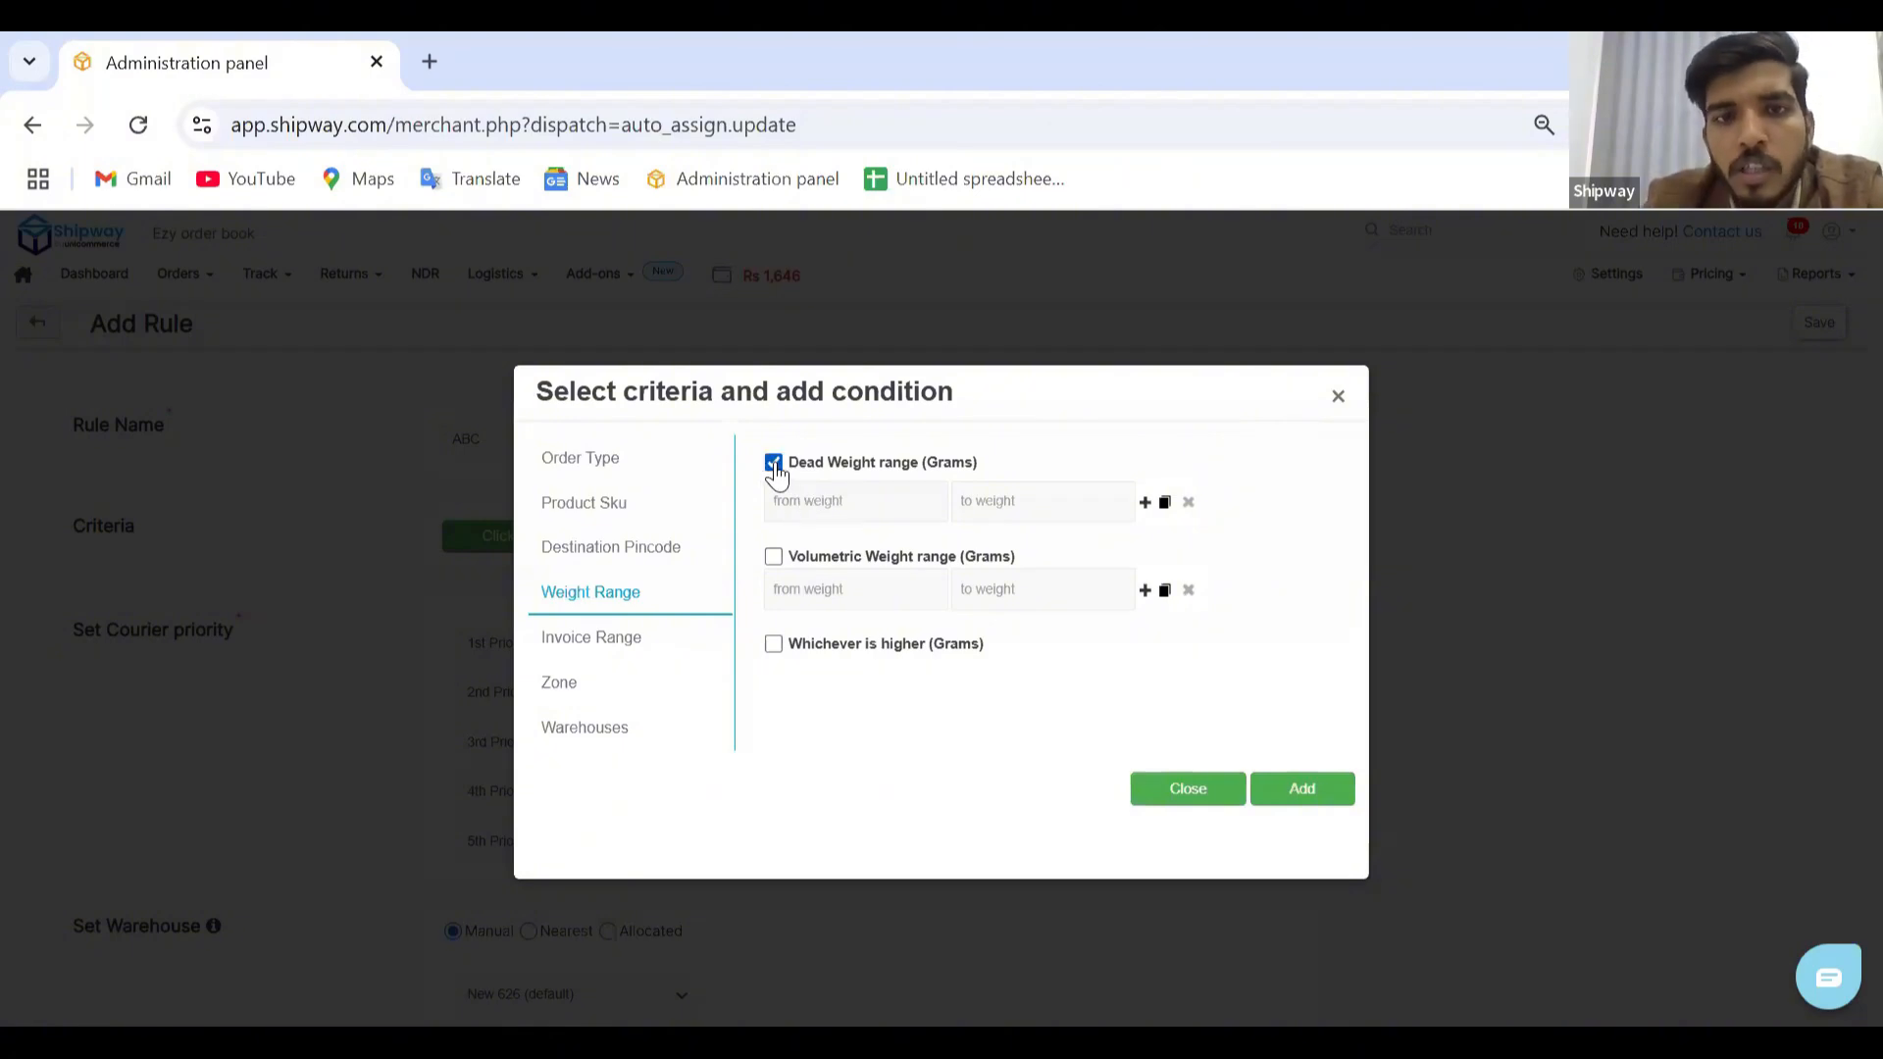
click(845, 514)
text(1)
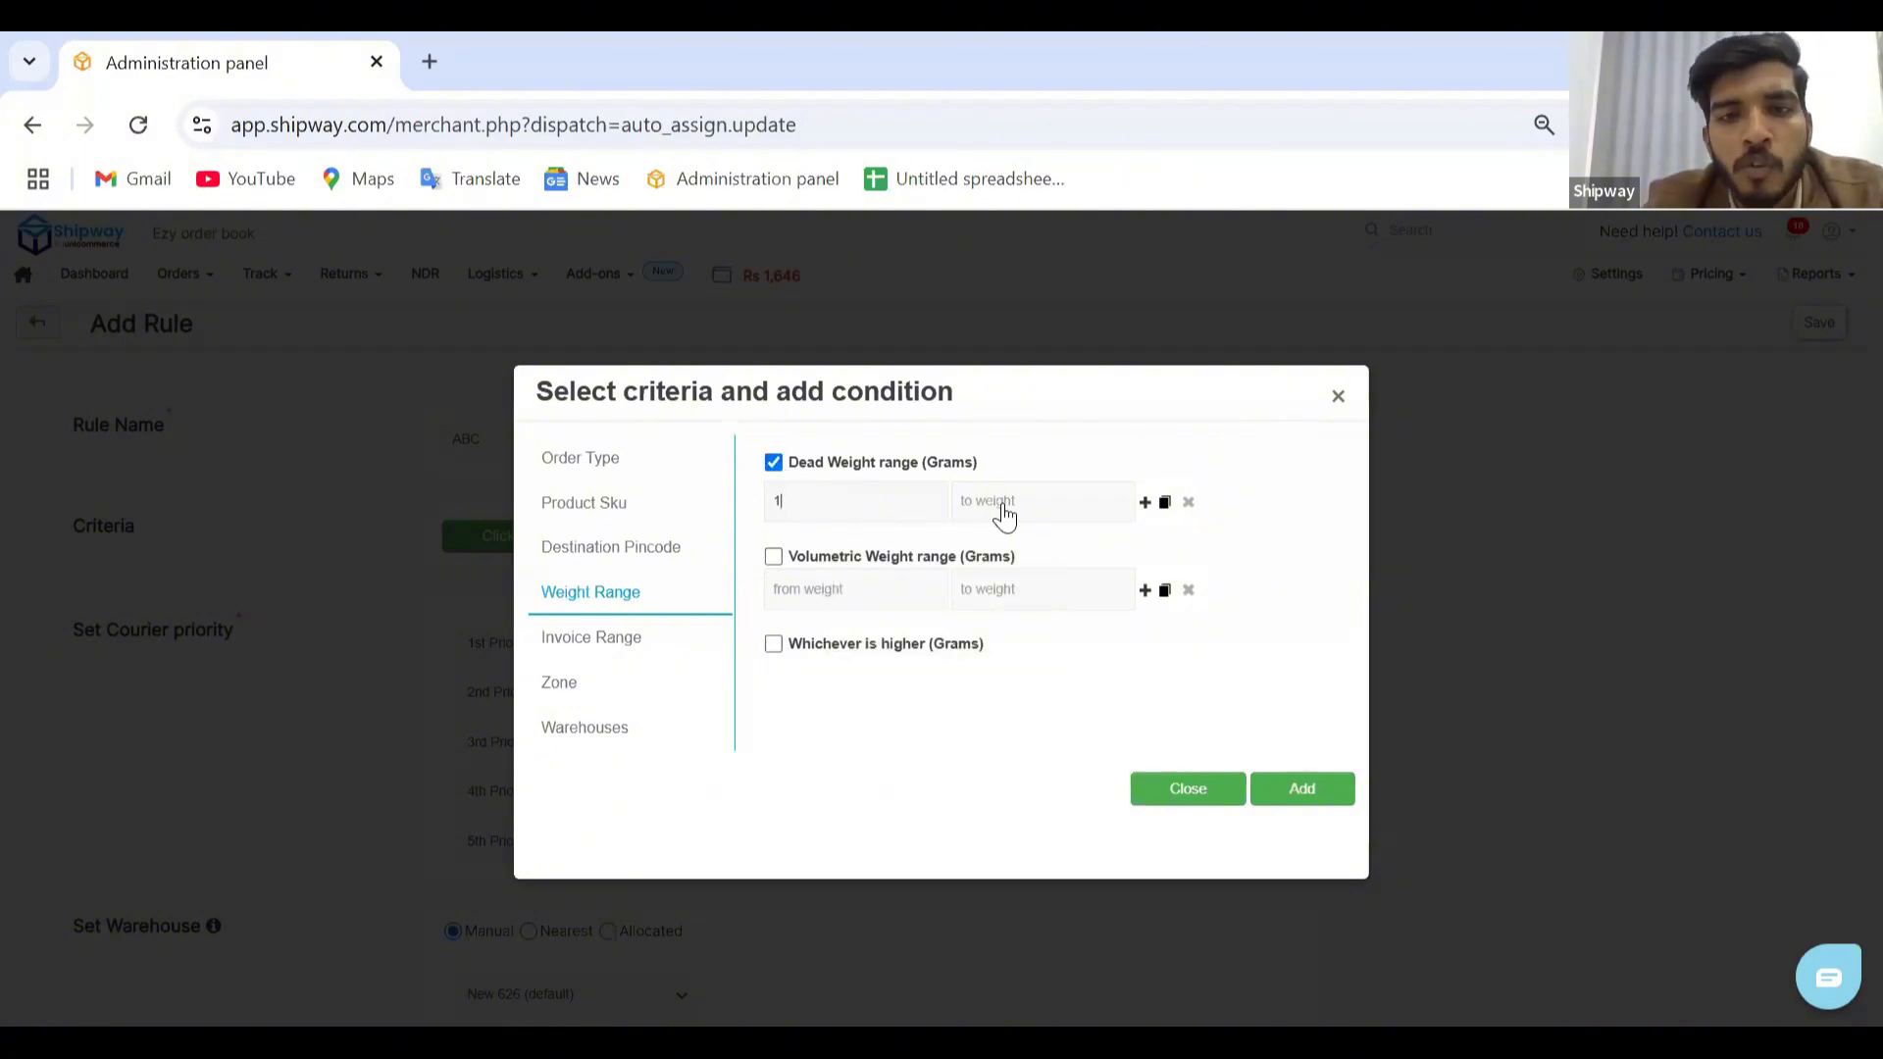
click(1005, 517)
text(500)
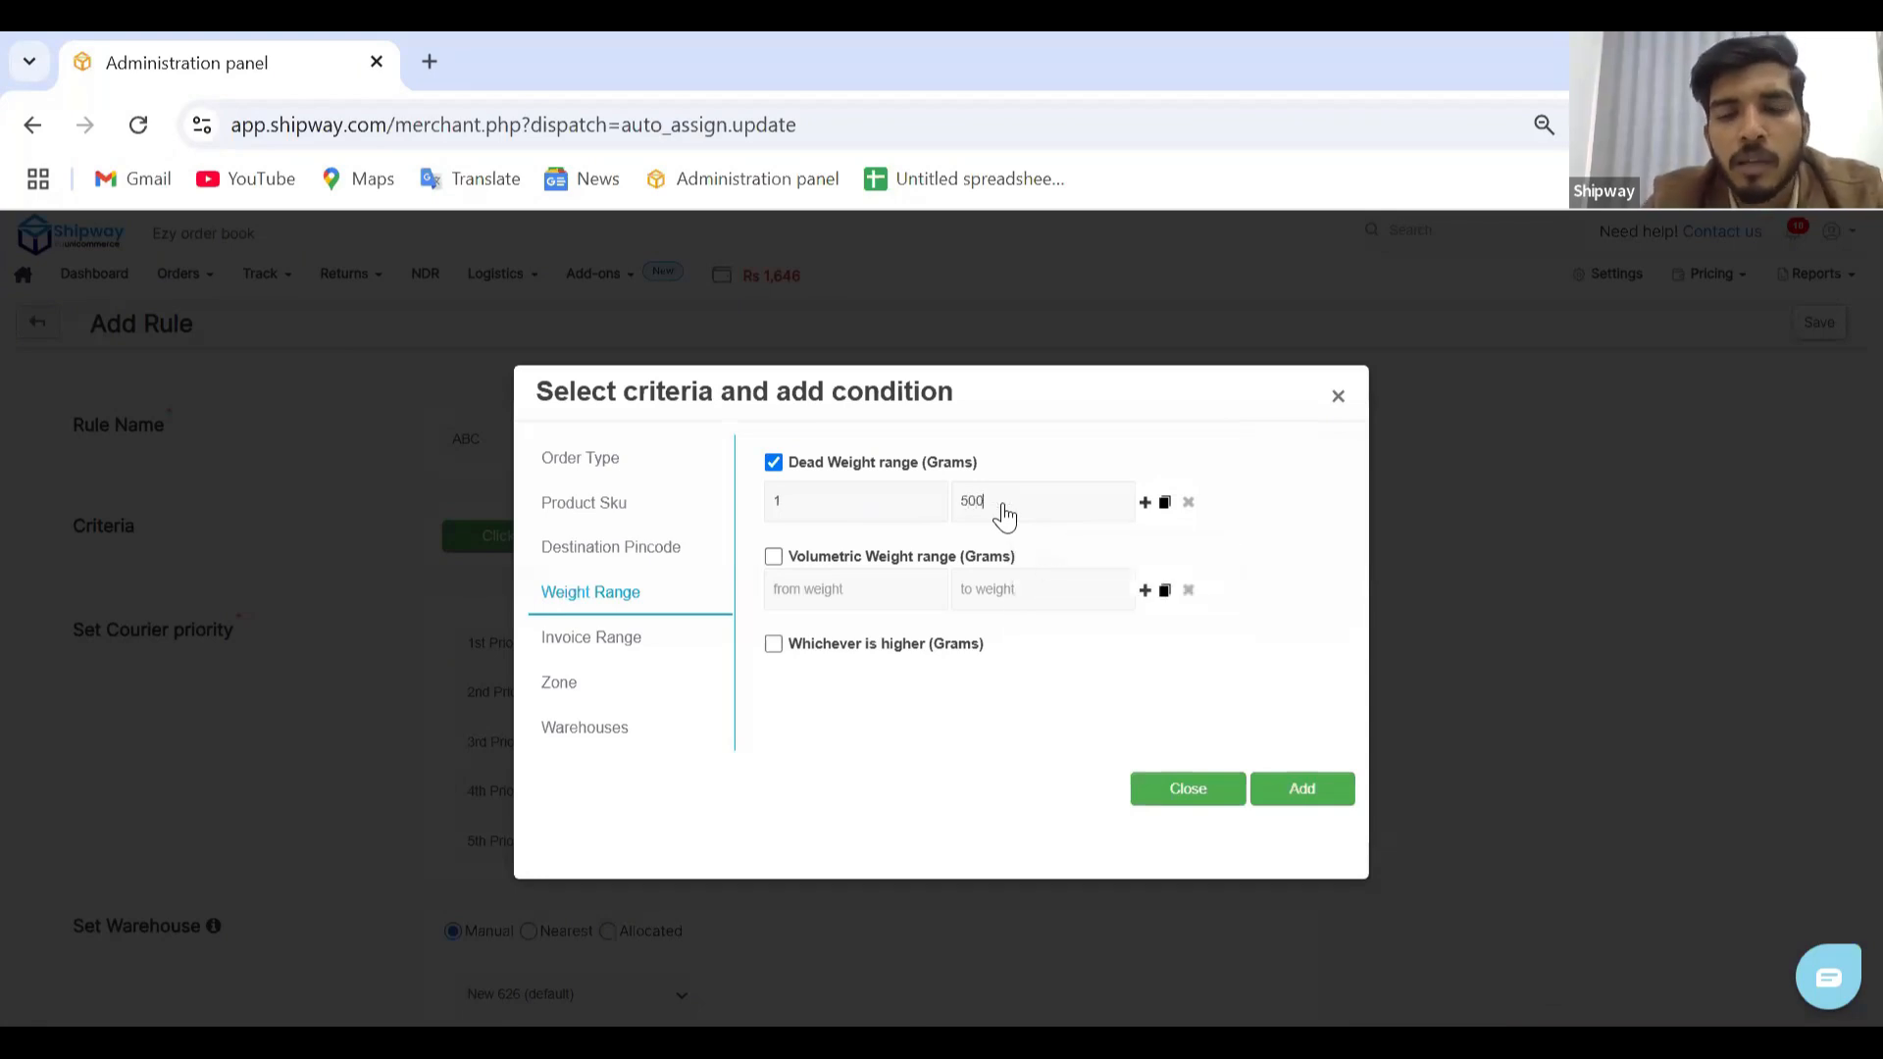
- Add a second dead weight range from 501 to 1500 grams
click(1144, 503)
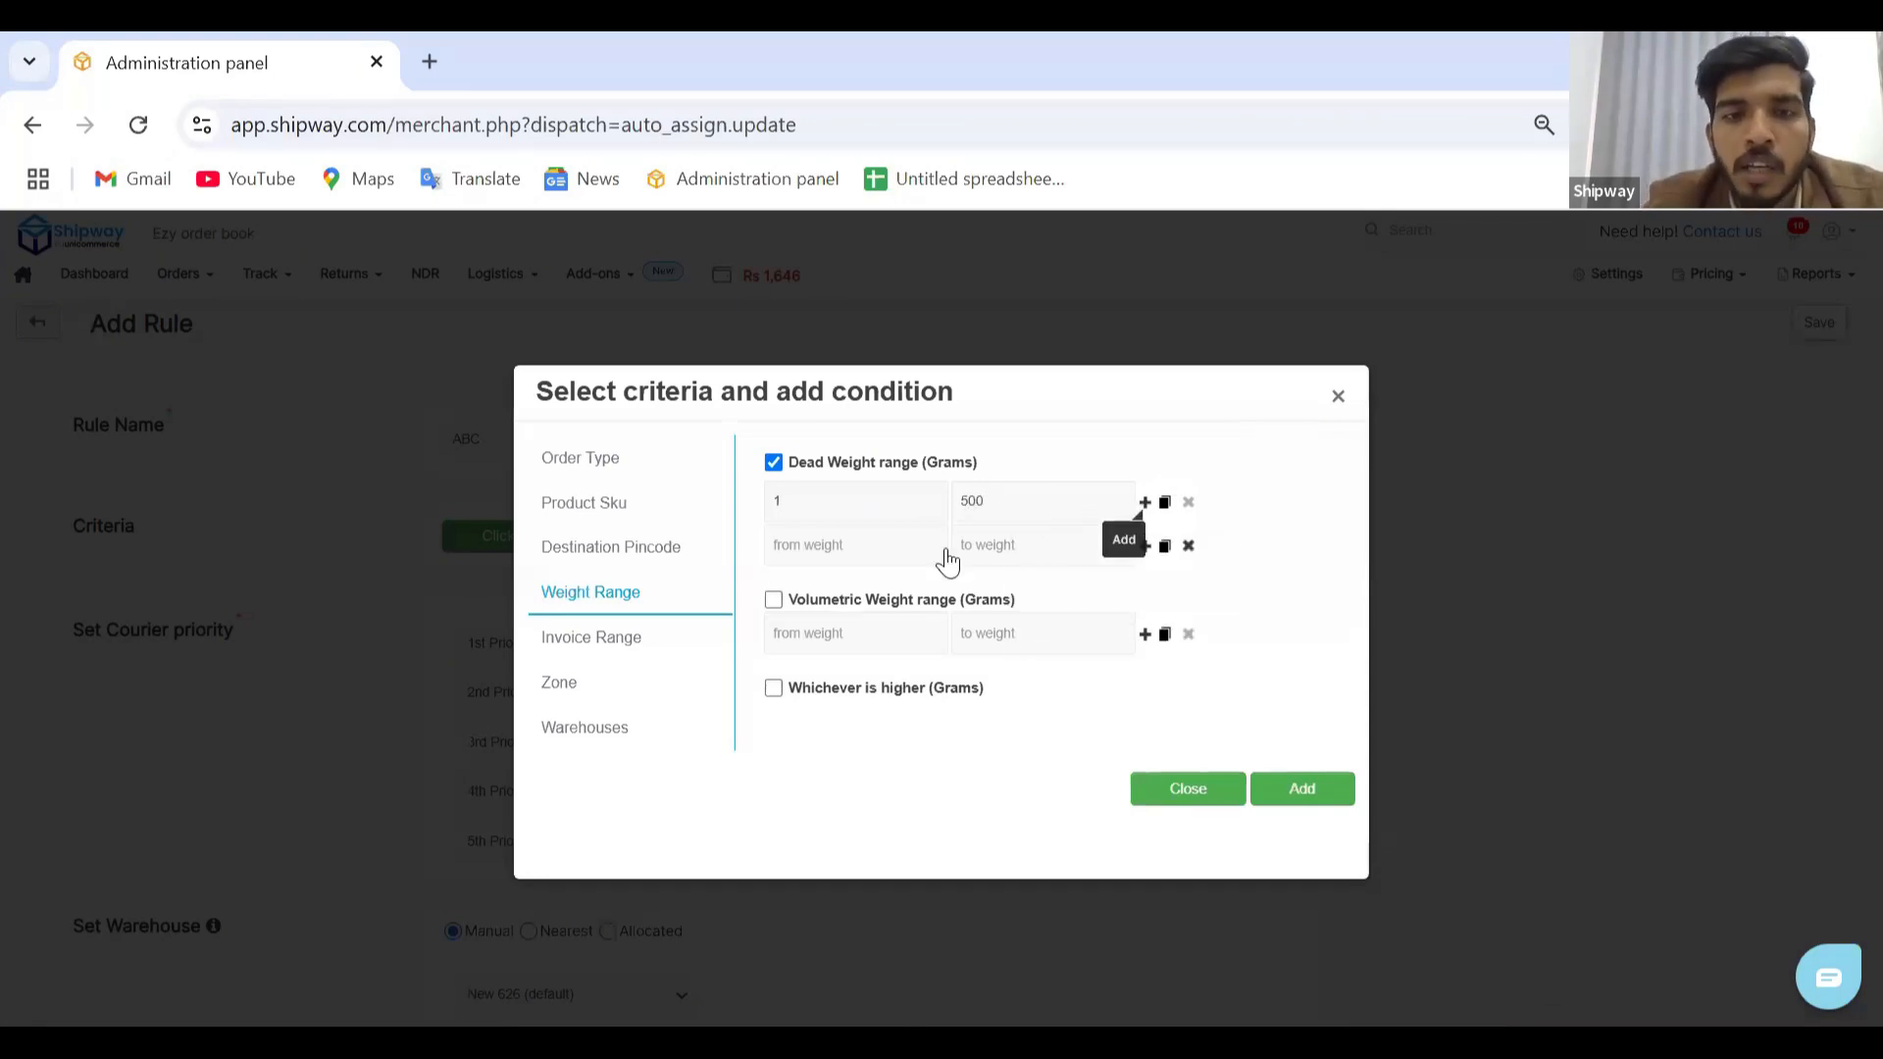
click(876, 564)
text(501)
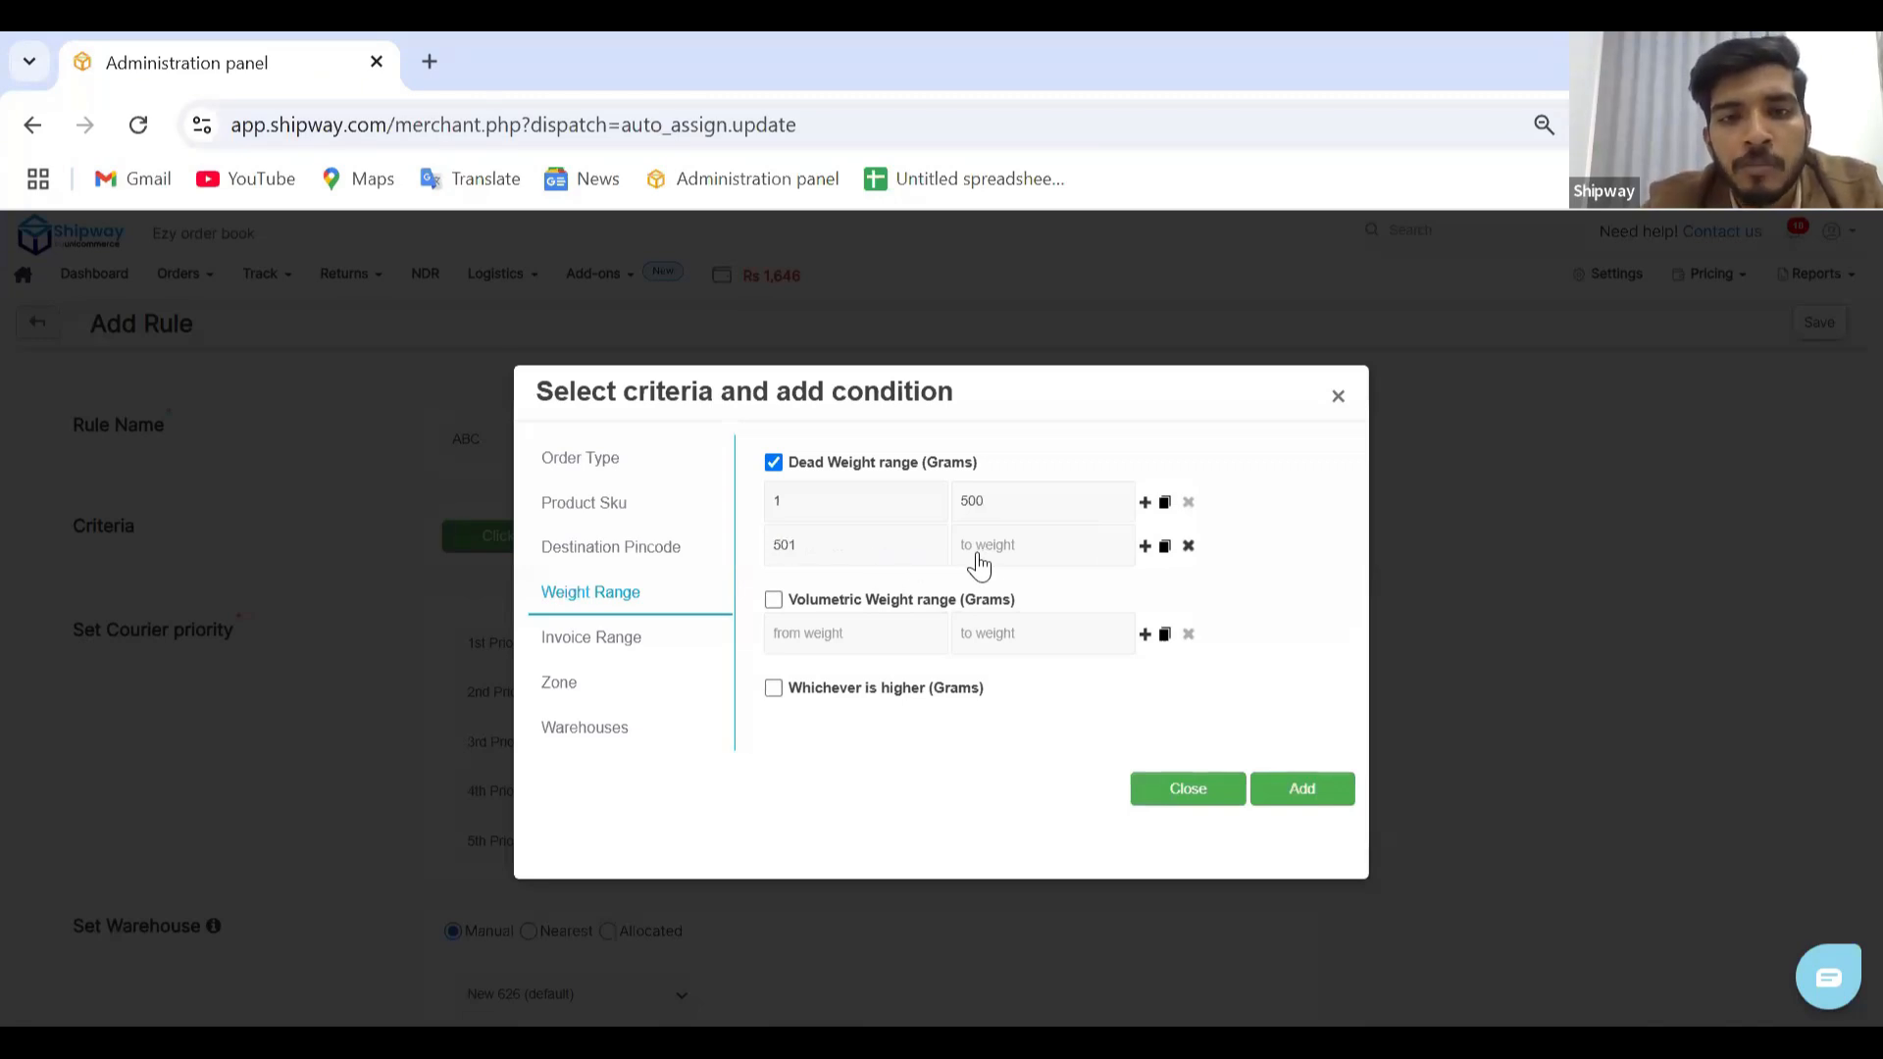
click(990, 561)
text(1500)
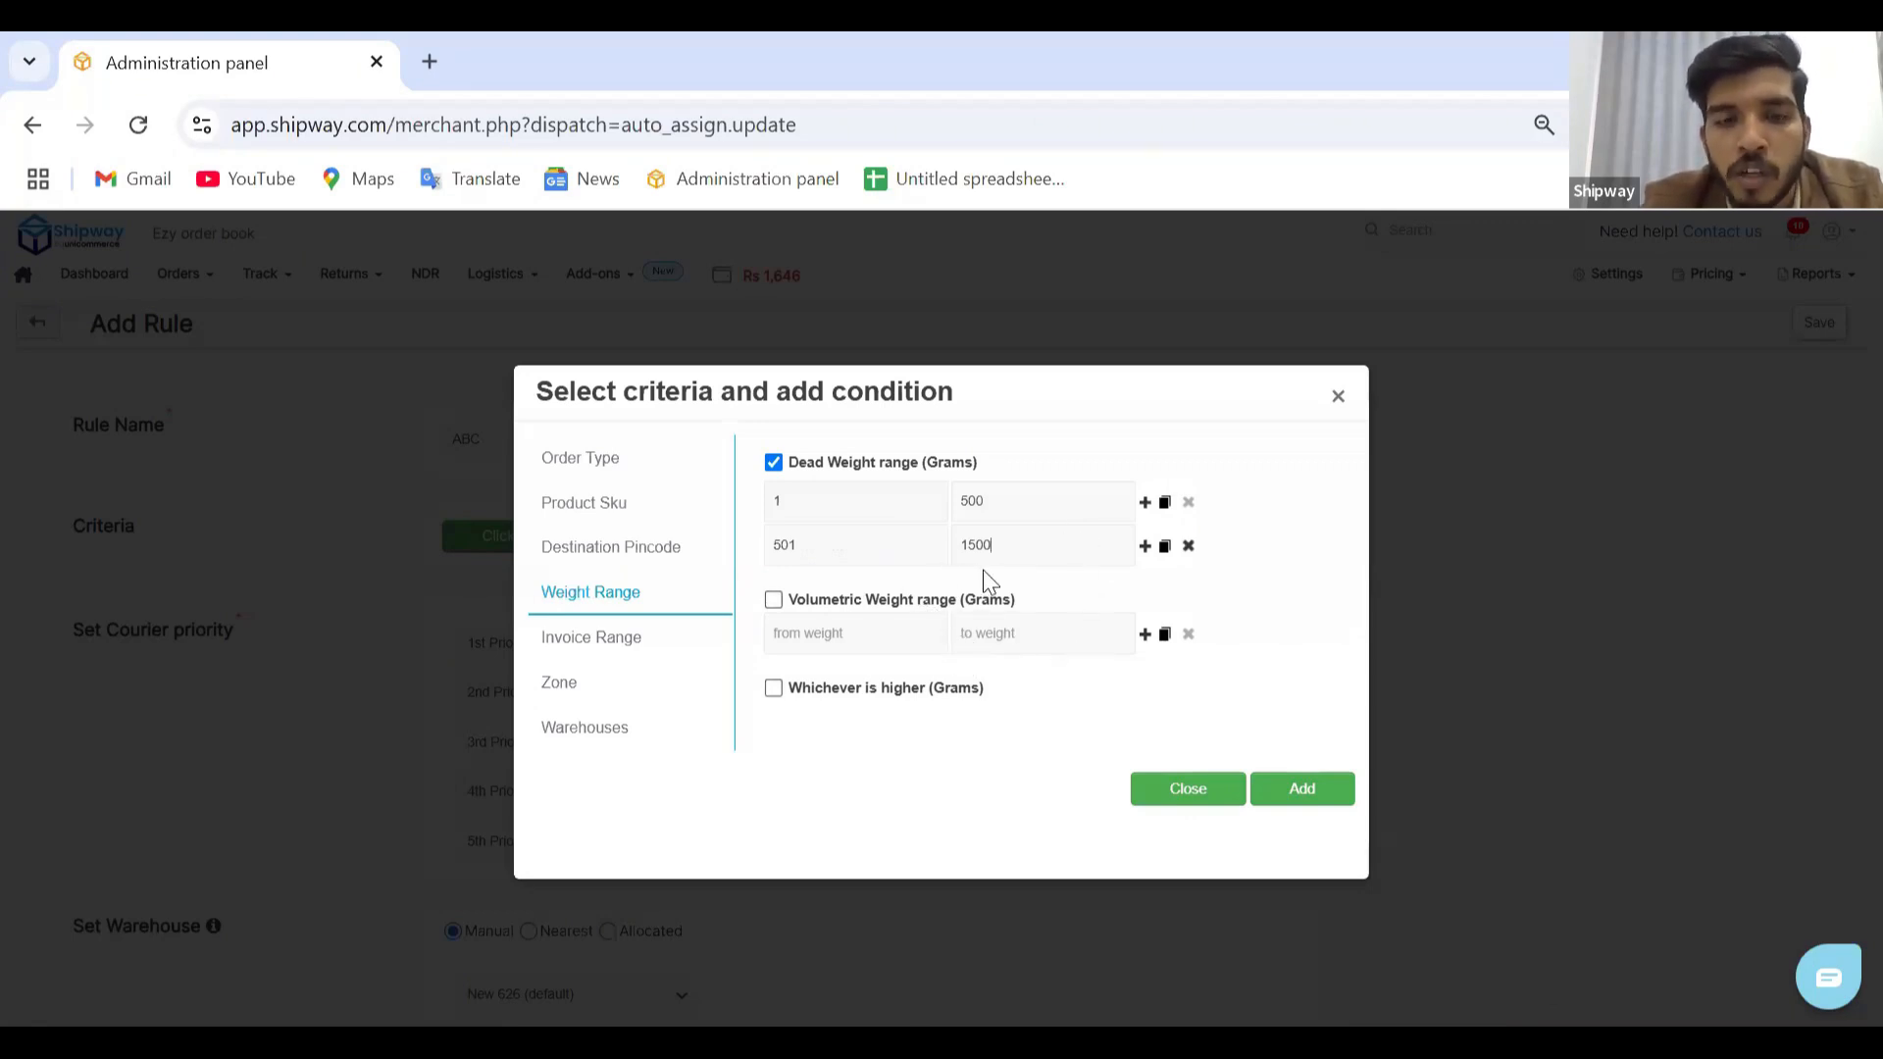
- Check the invoice range criterion, and select the Same State and Rest of India zones
click(643, 647)
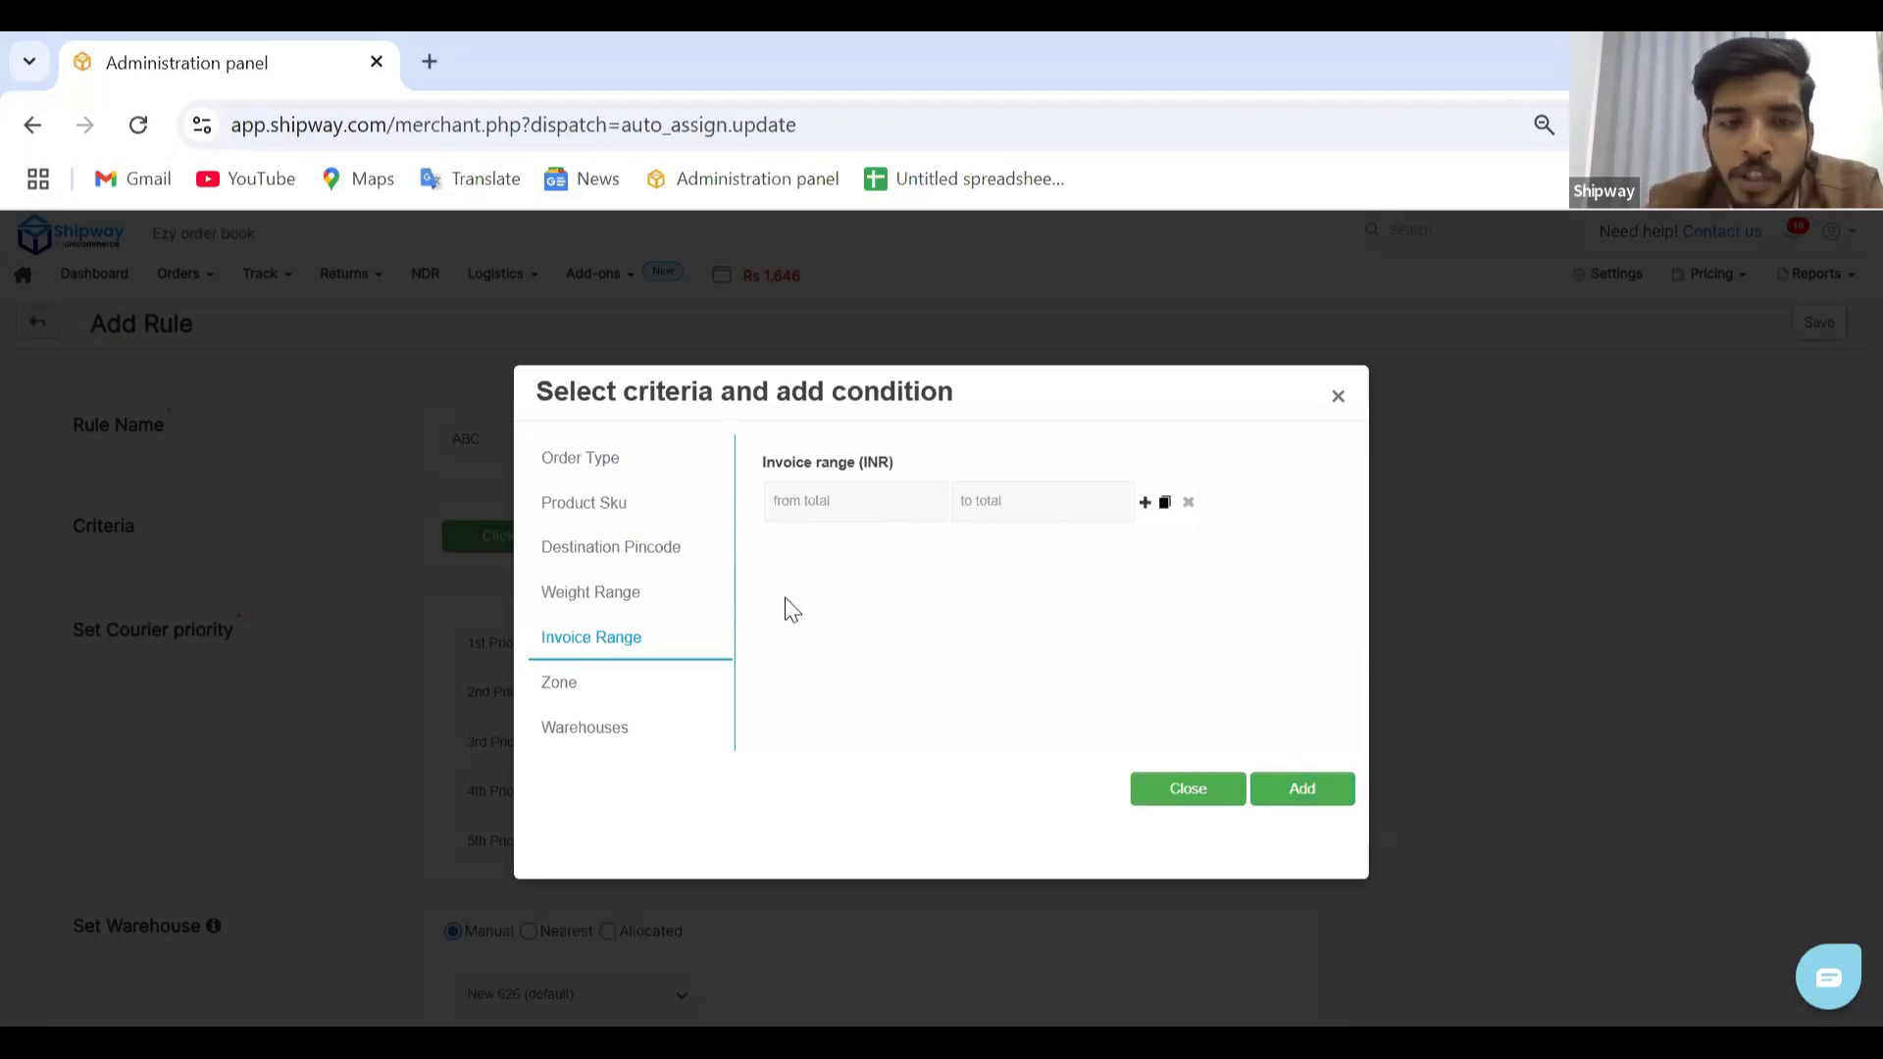
click(650, 692)
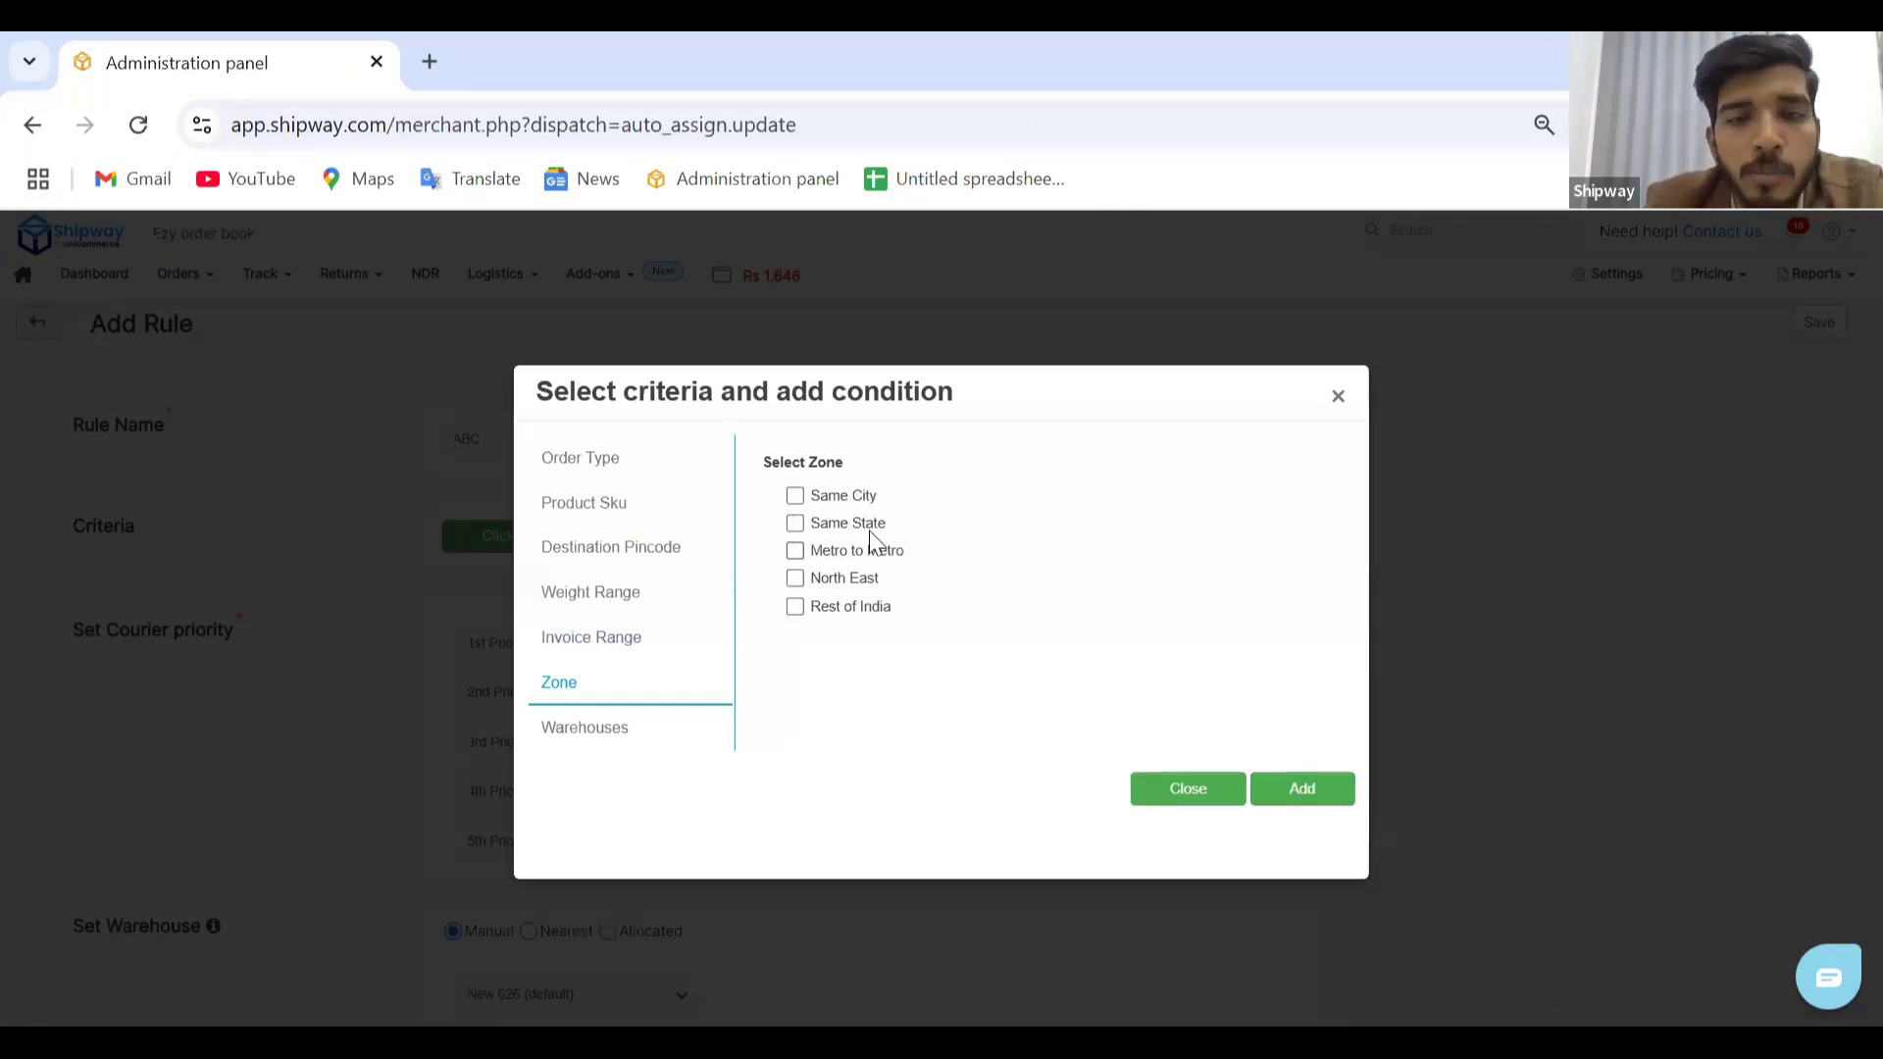
click(794, 522)
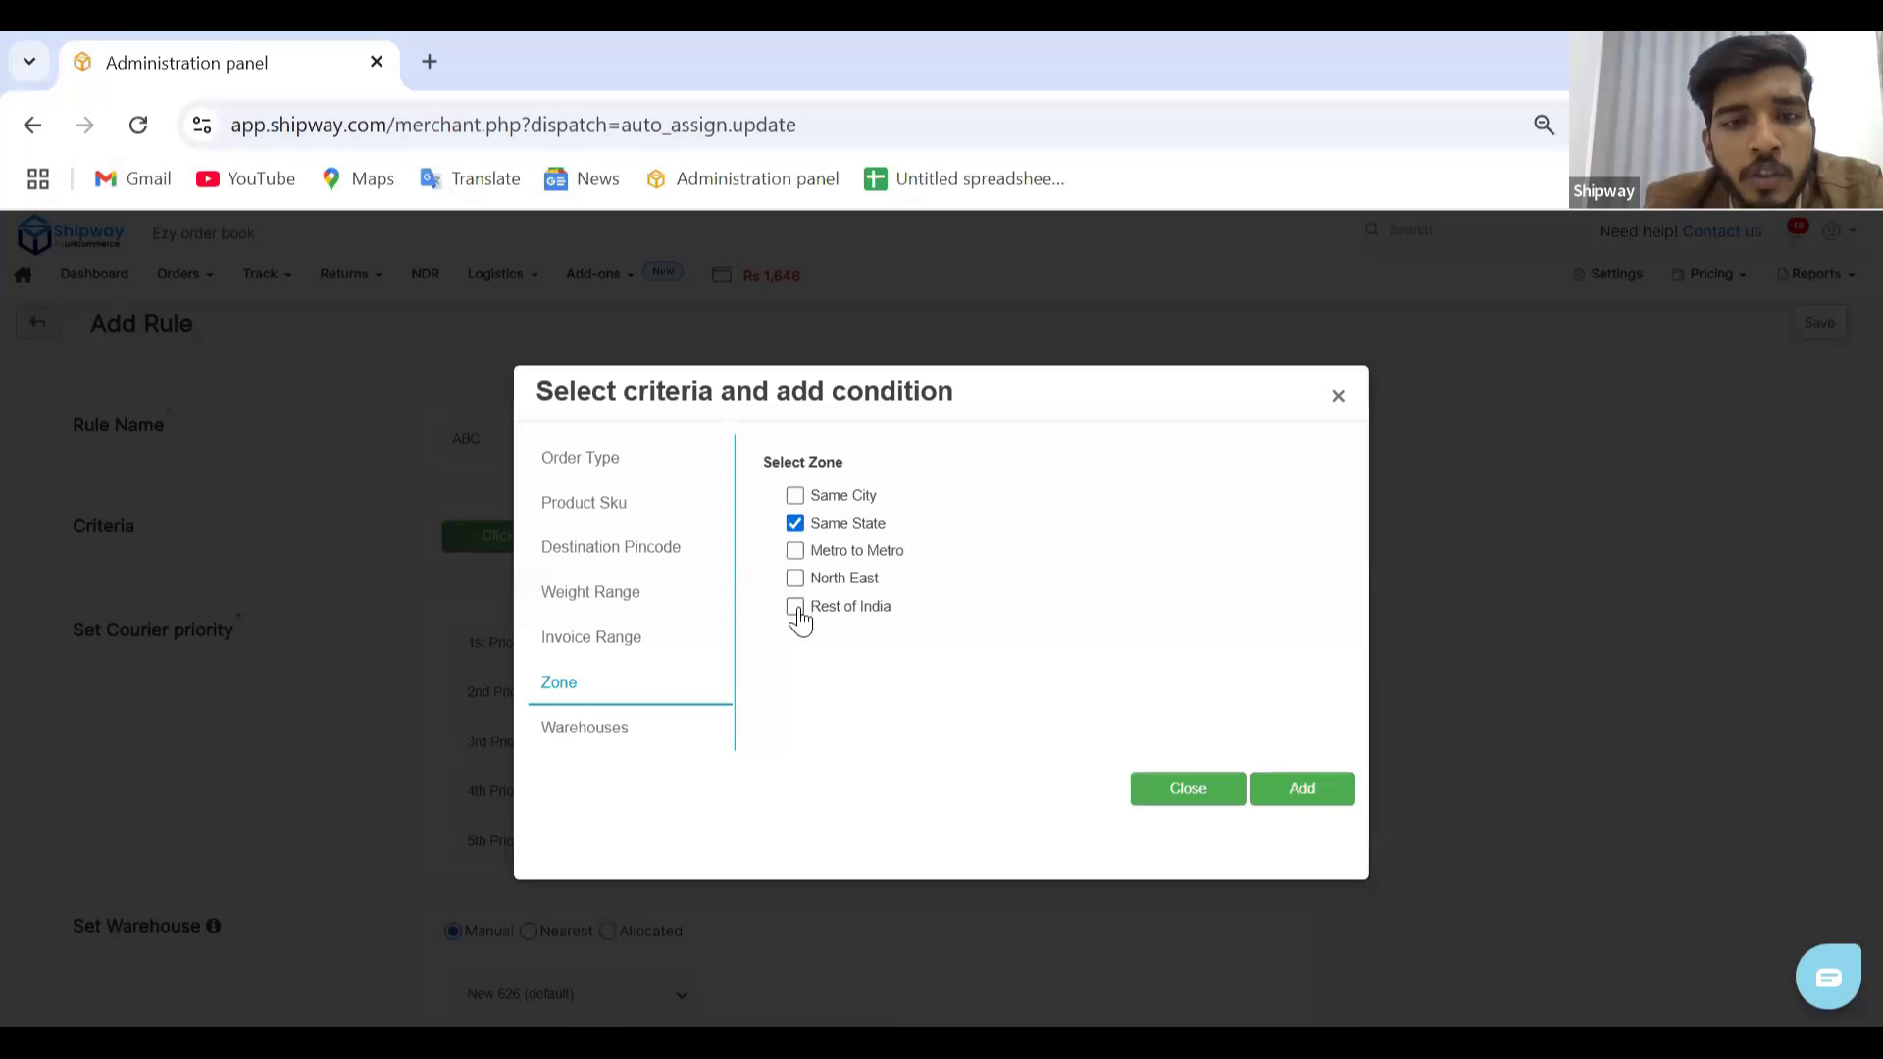
click(795, 608)
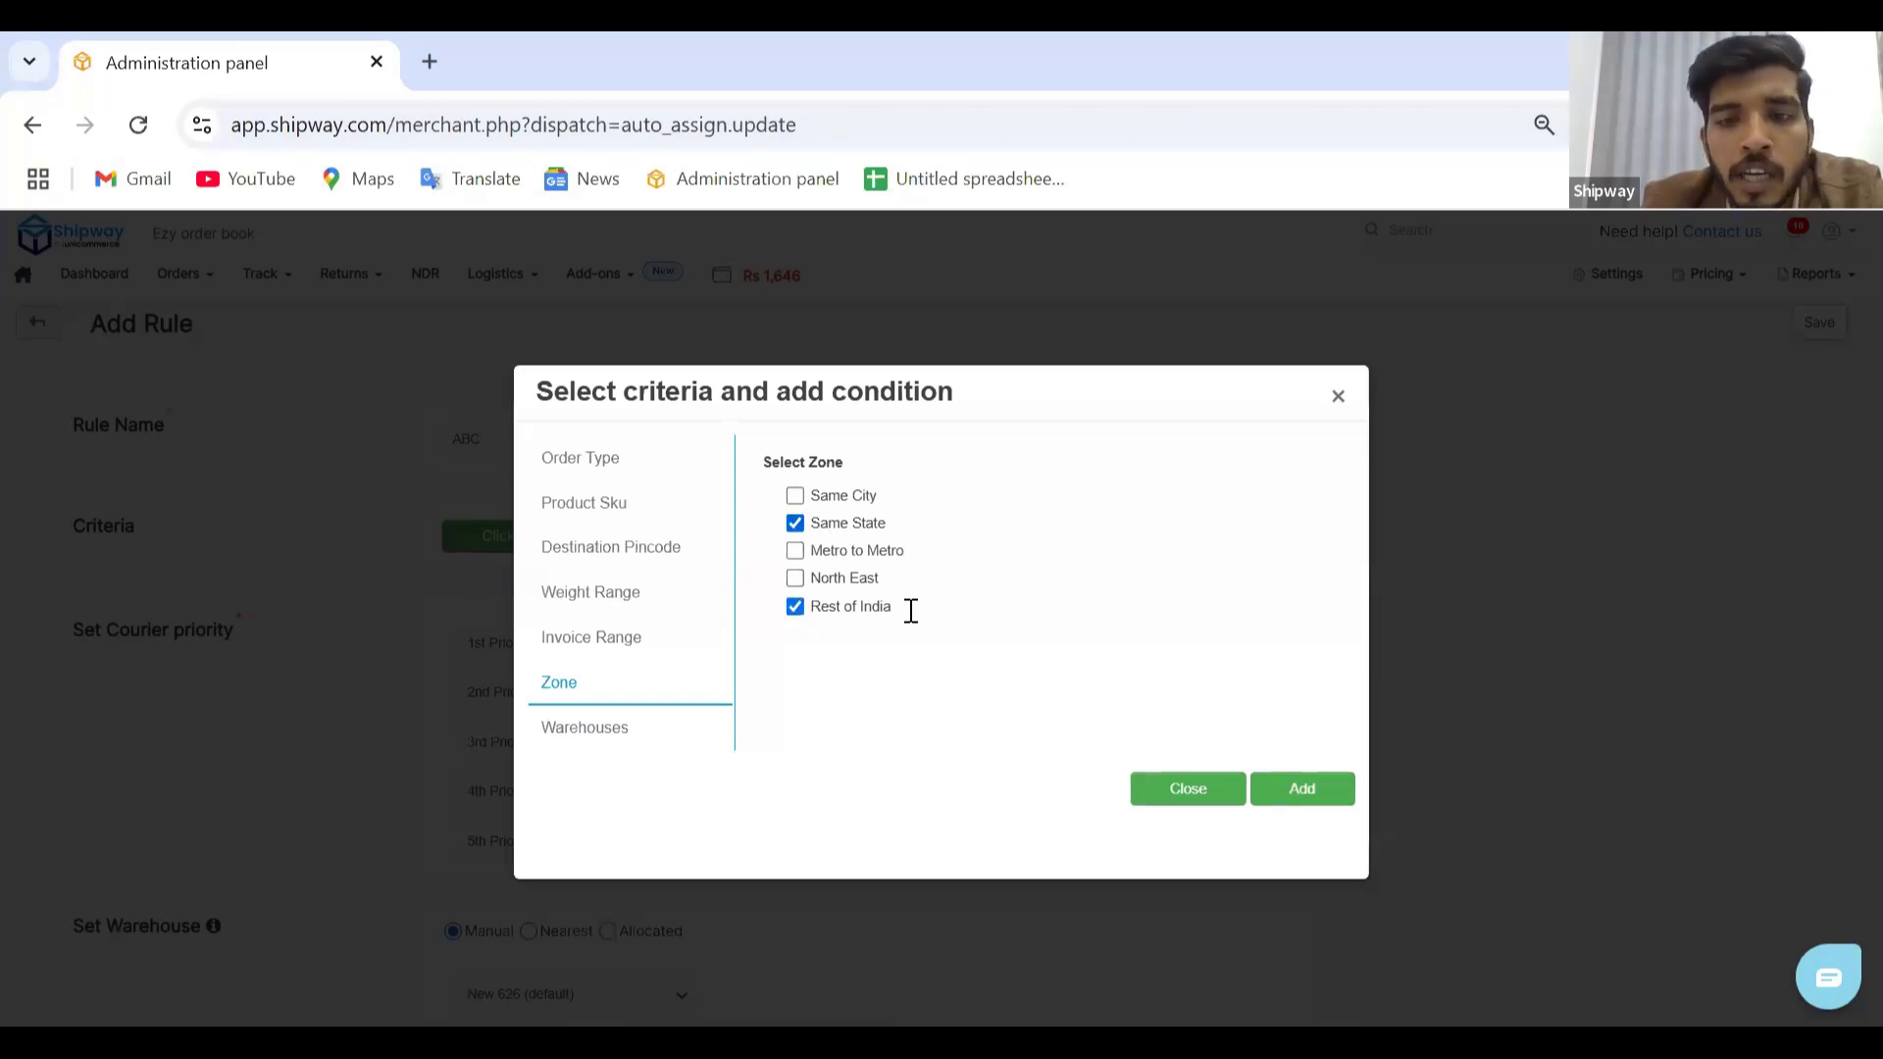
- Add the chosen order type, weight and zone conditions to the rule, leaving the warehouse criterion unselected
click(1317, 792)
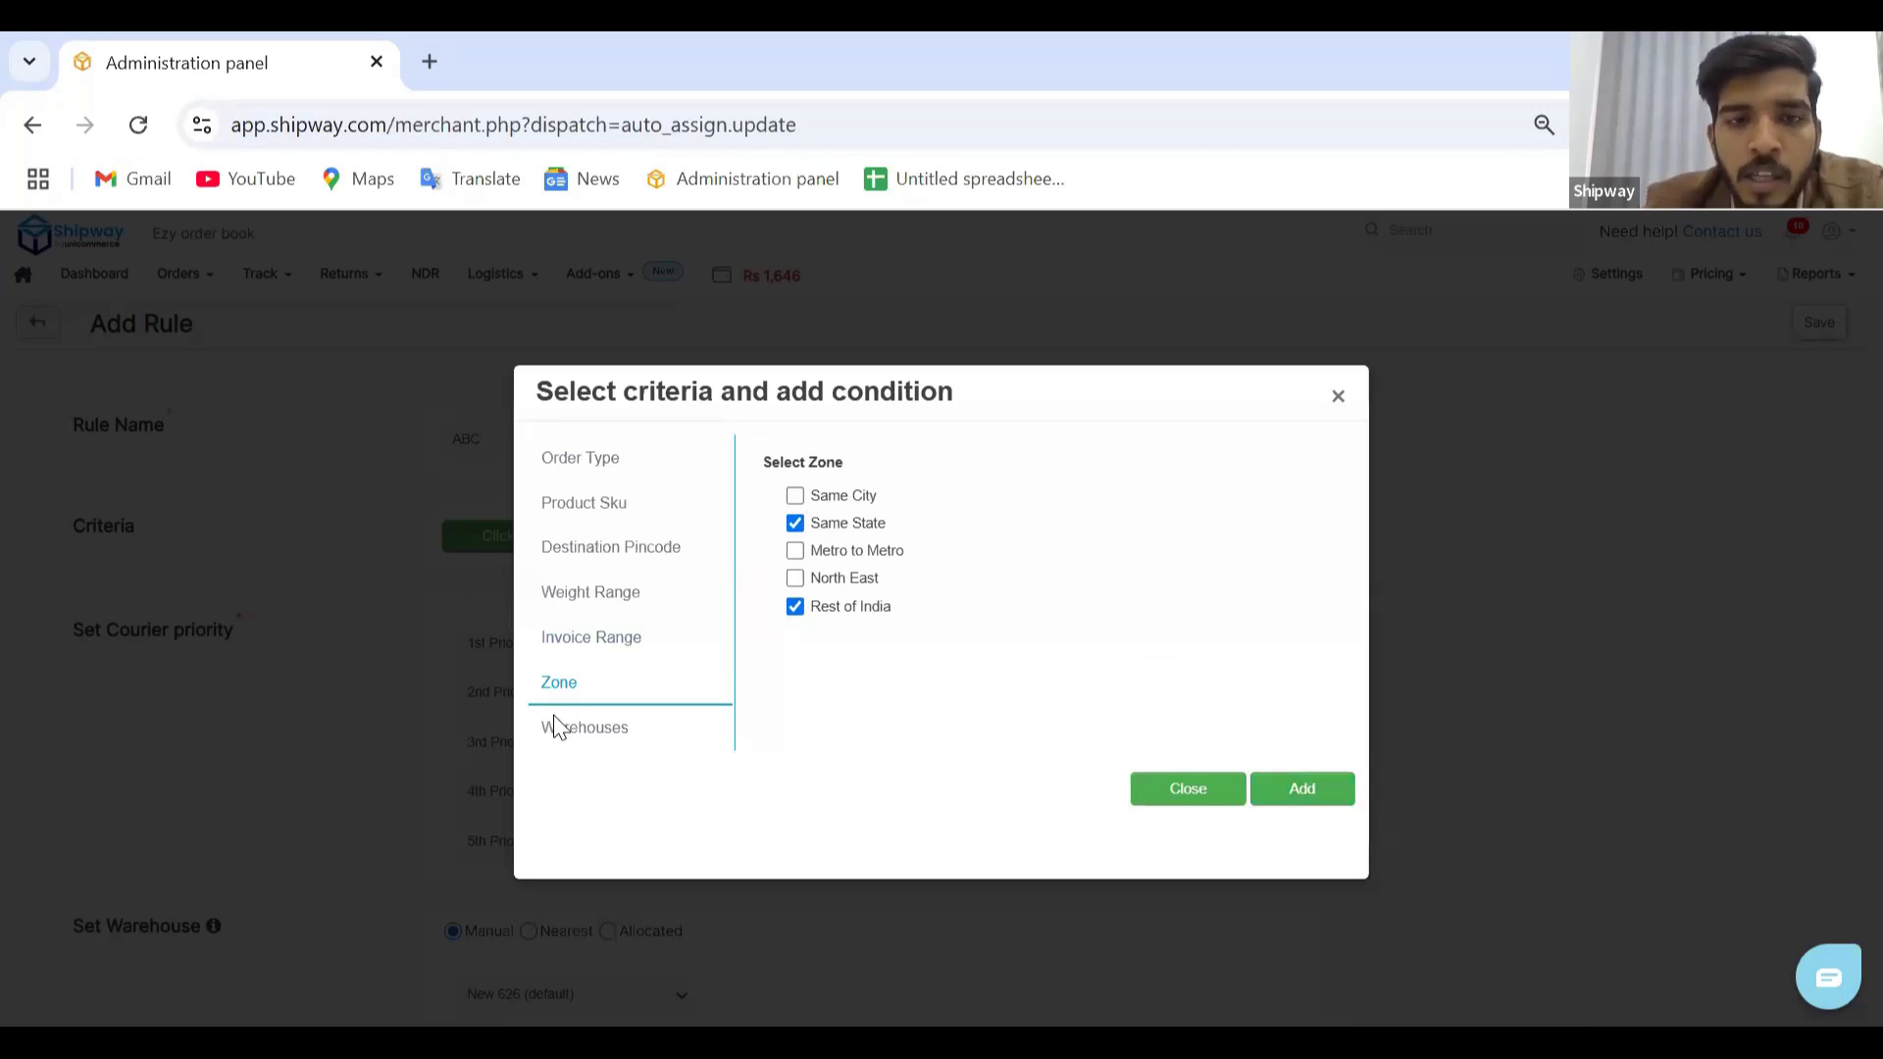
click(579, 732)
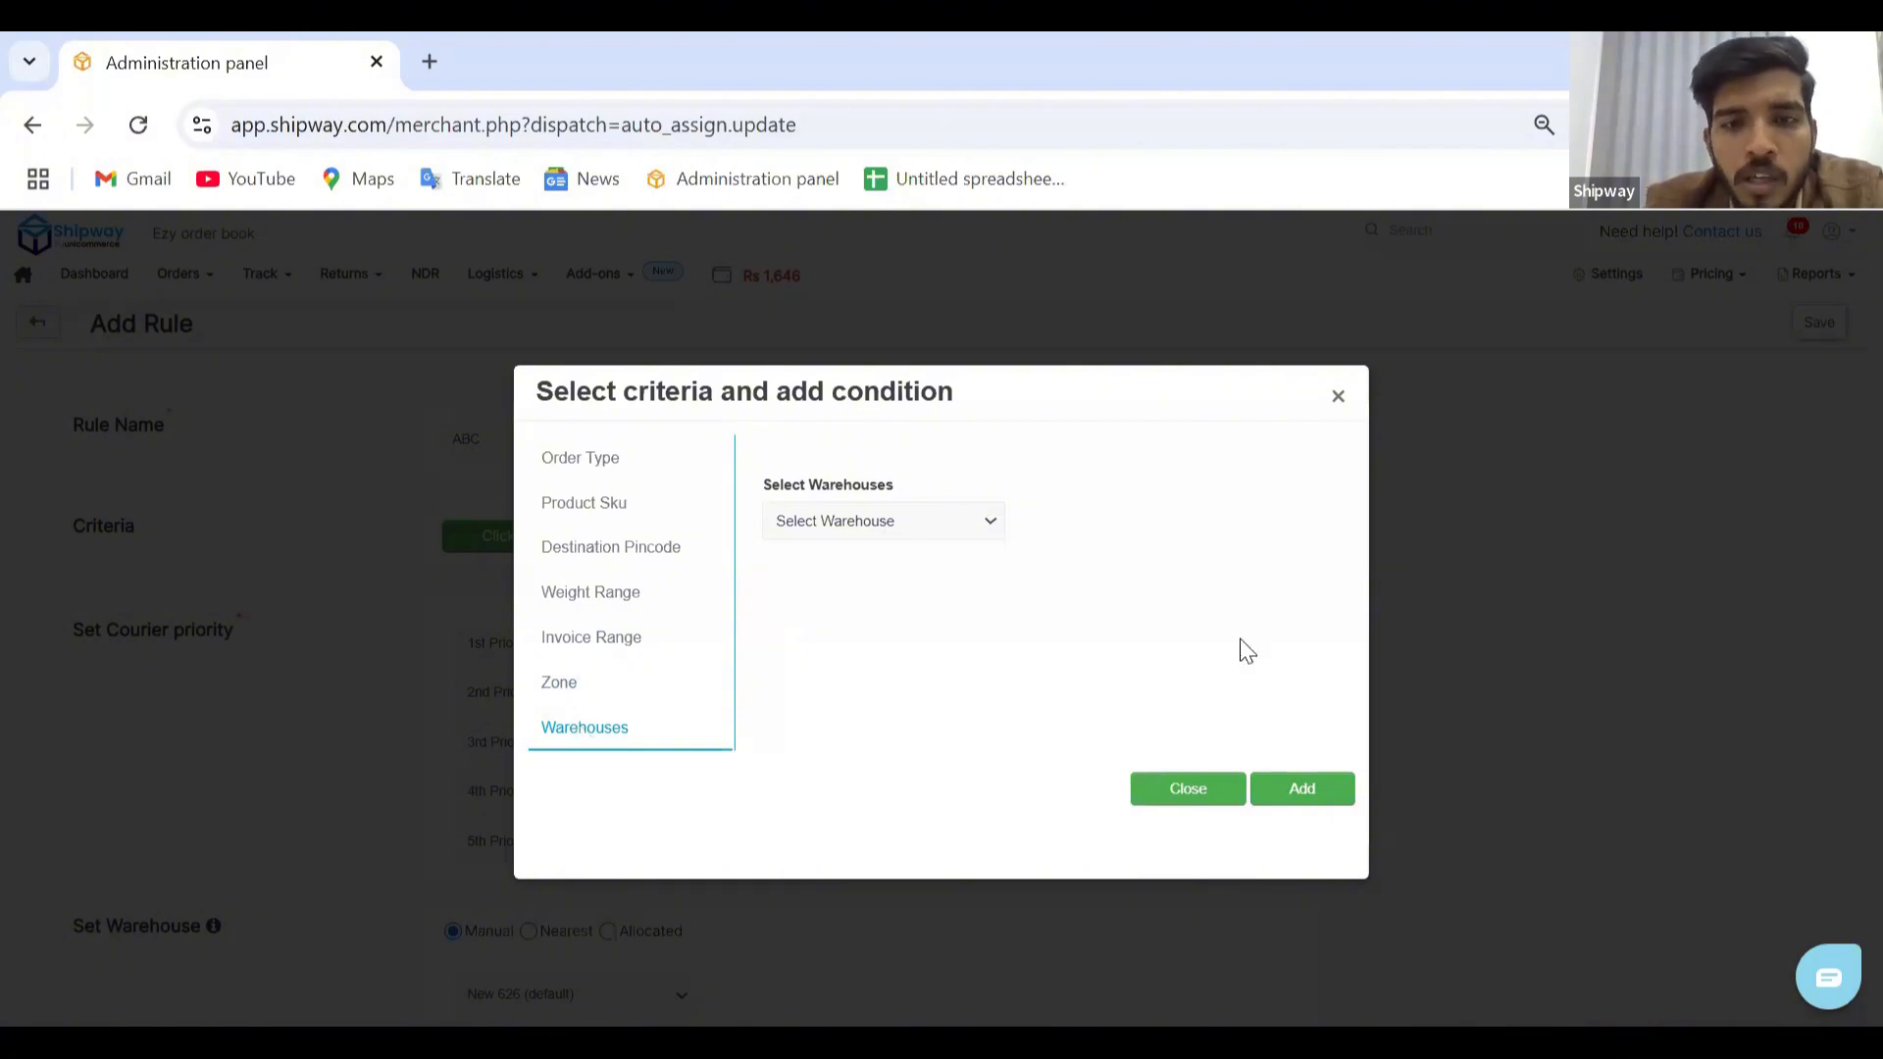
click(1283, 789)
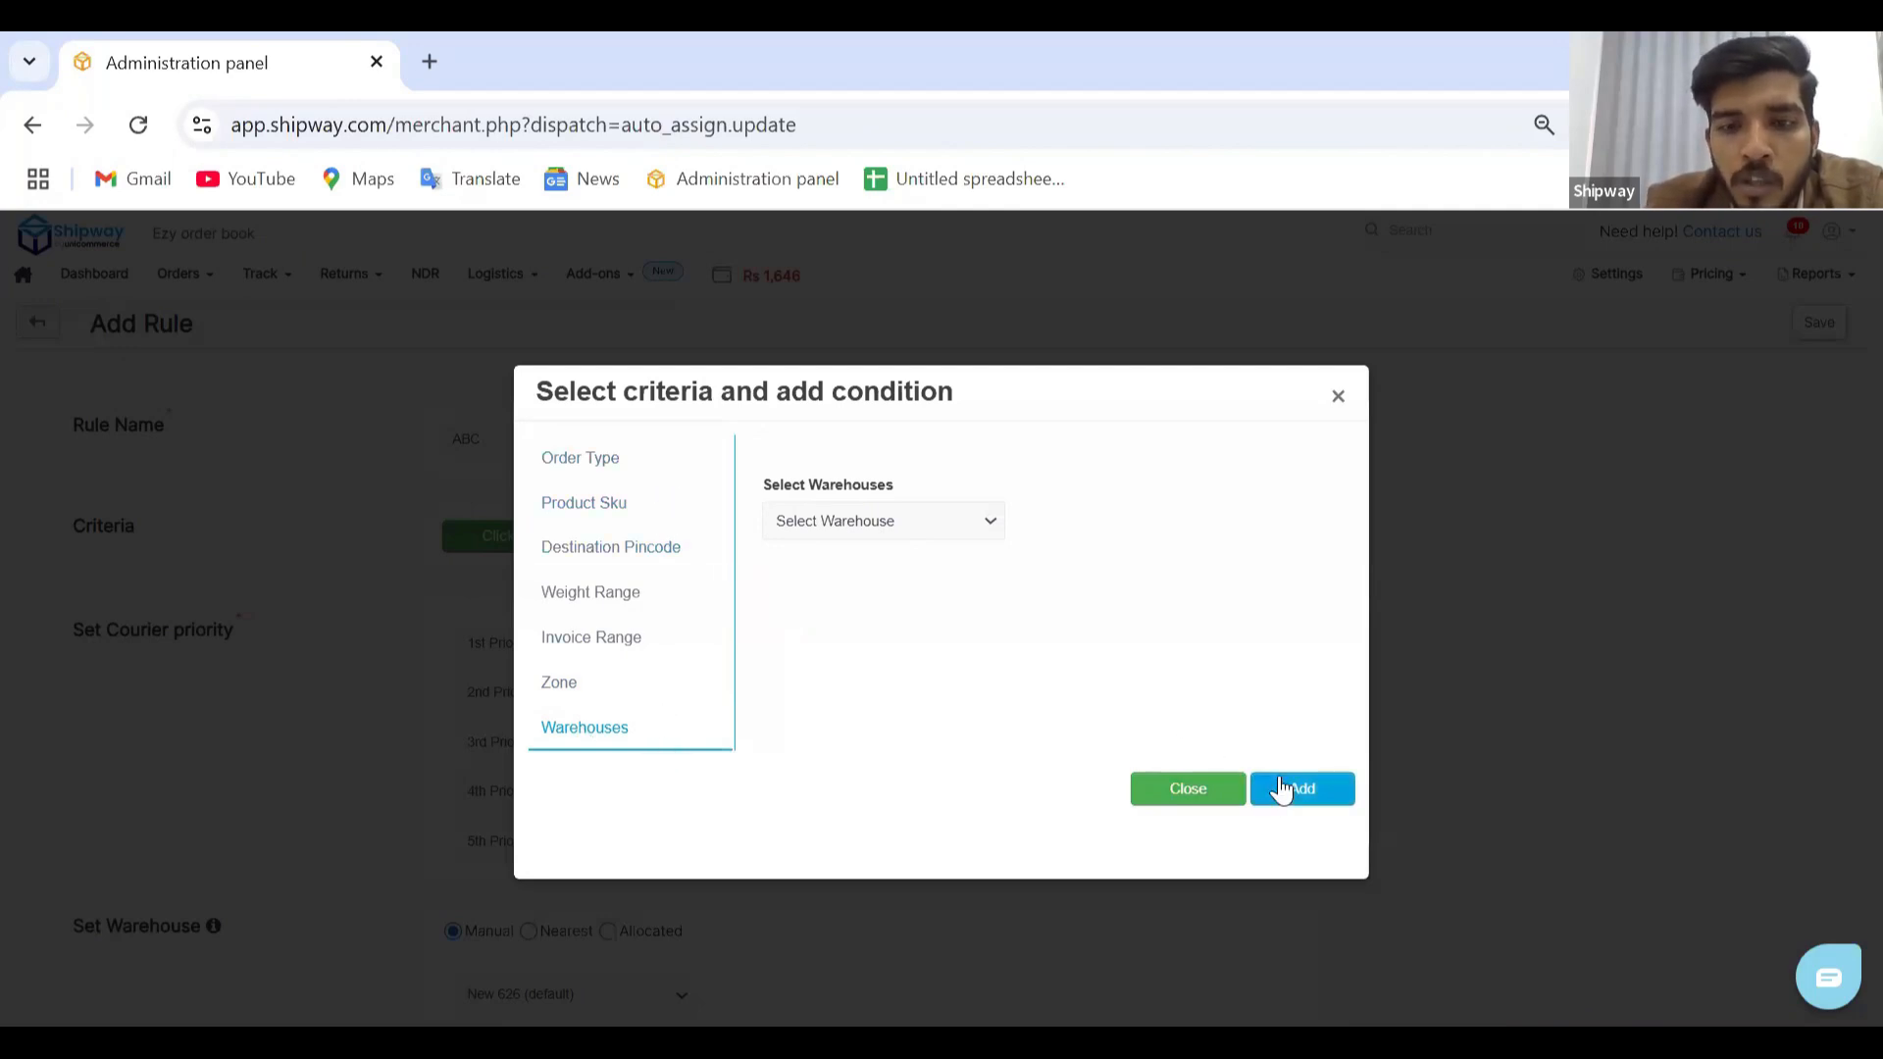
click(1336, 400)
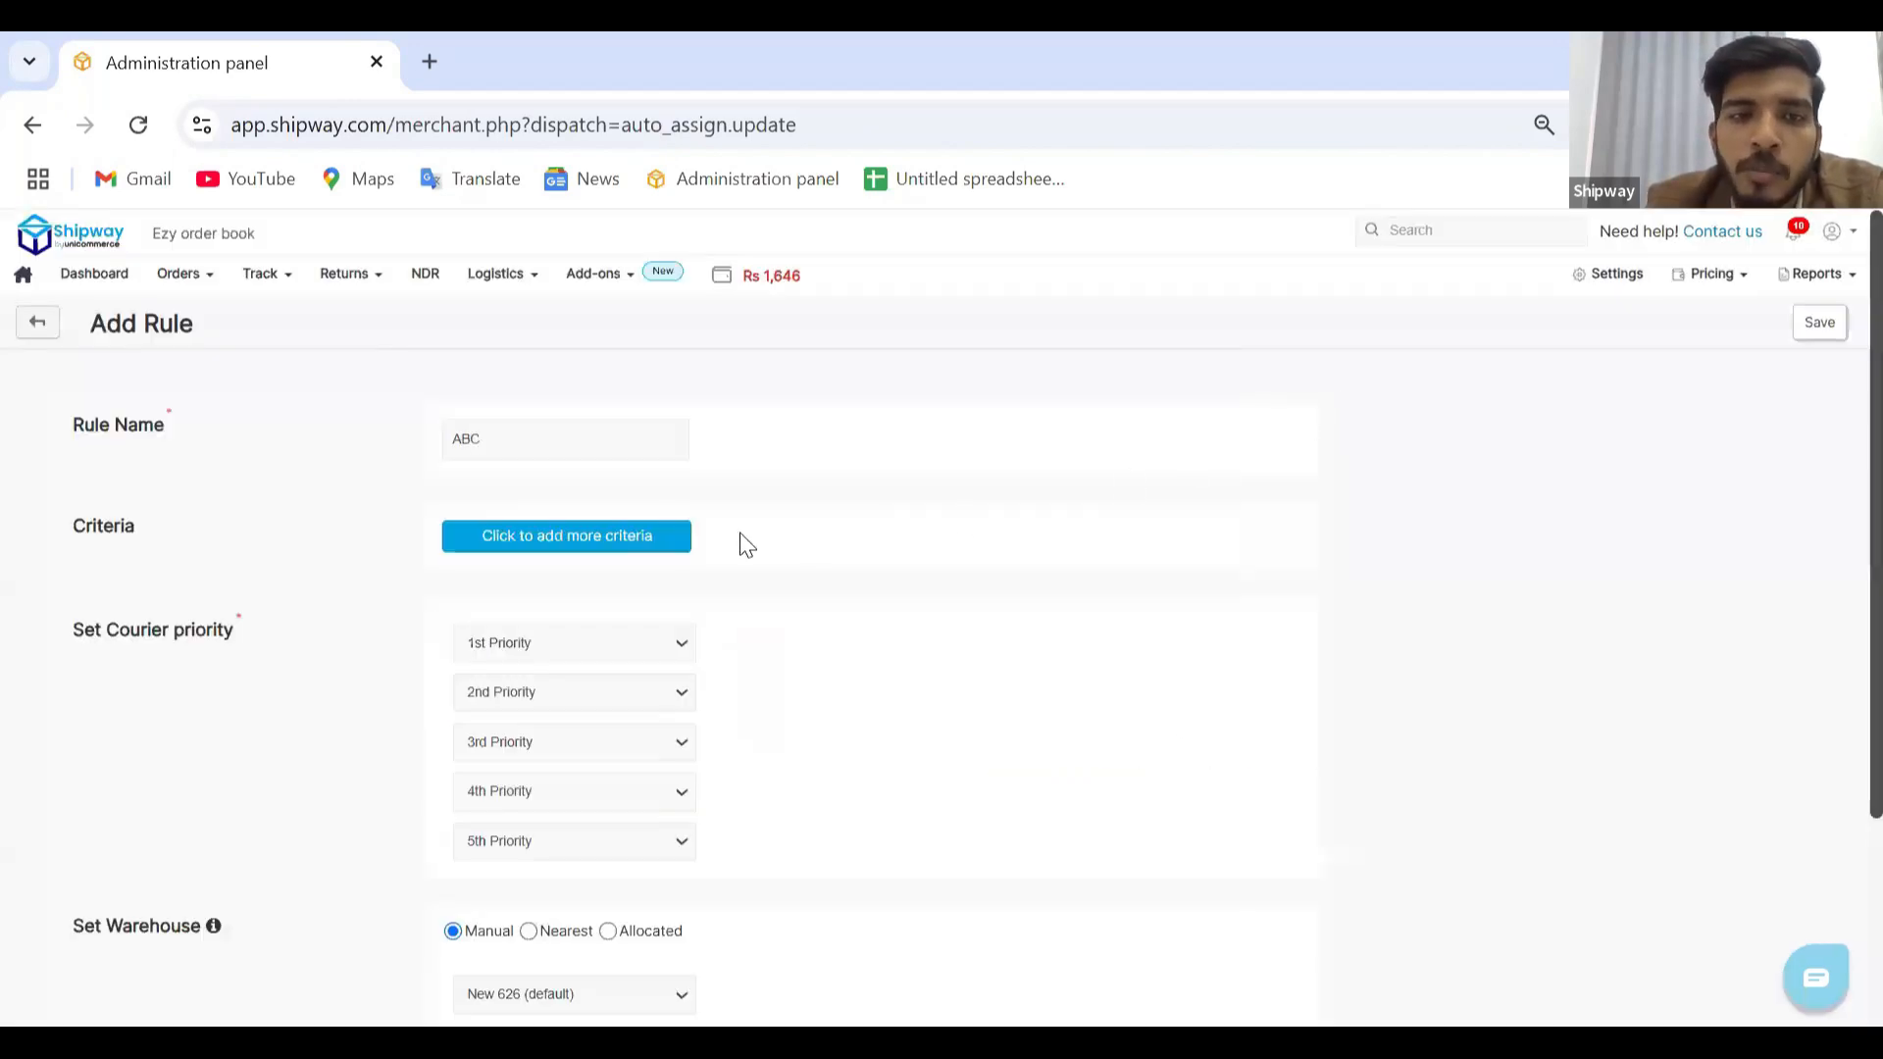
click(626, 541)
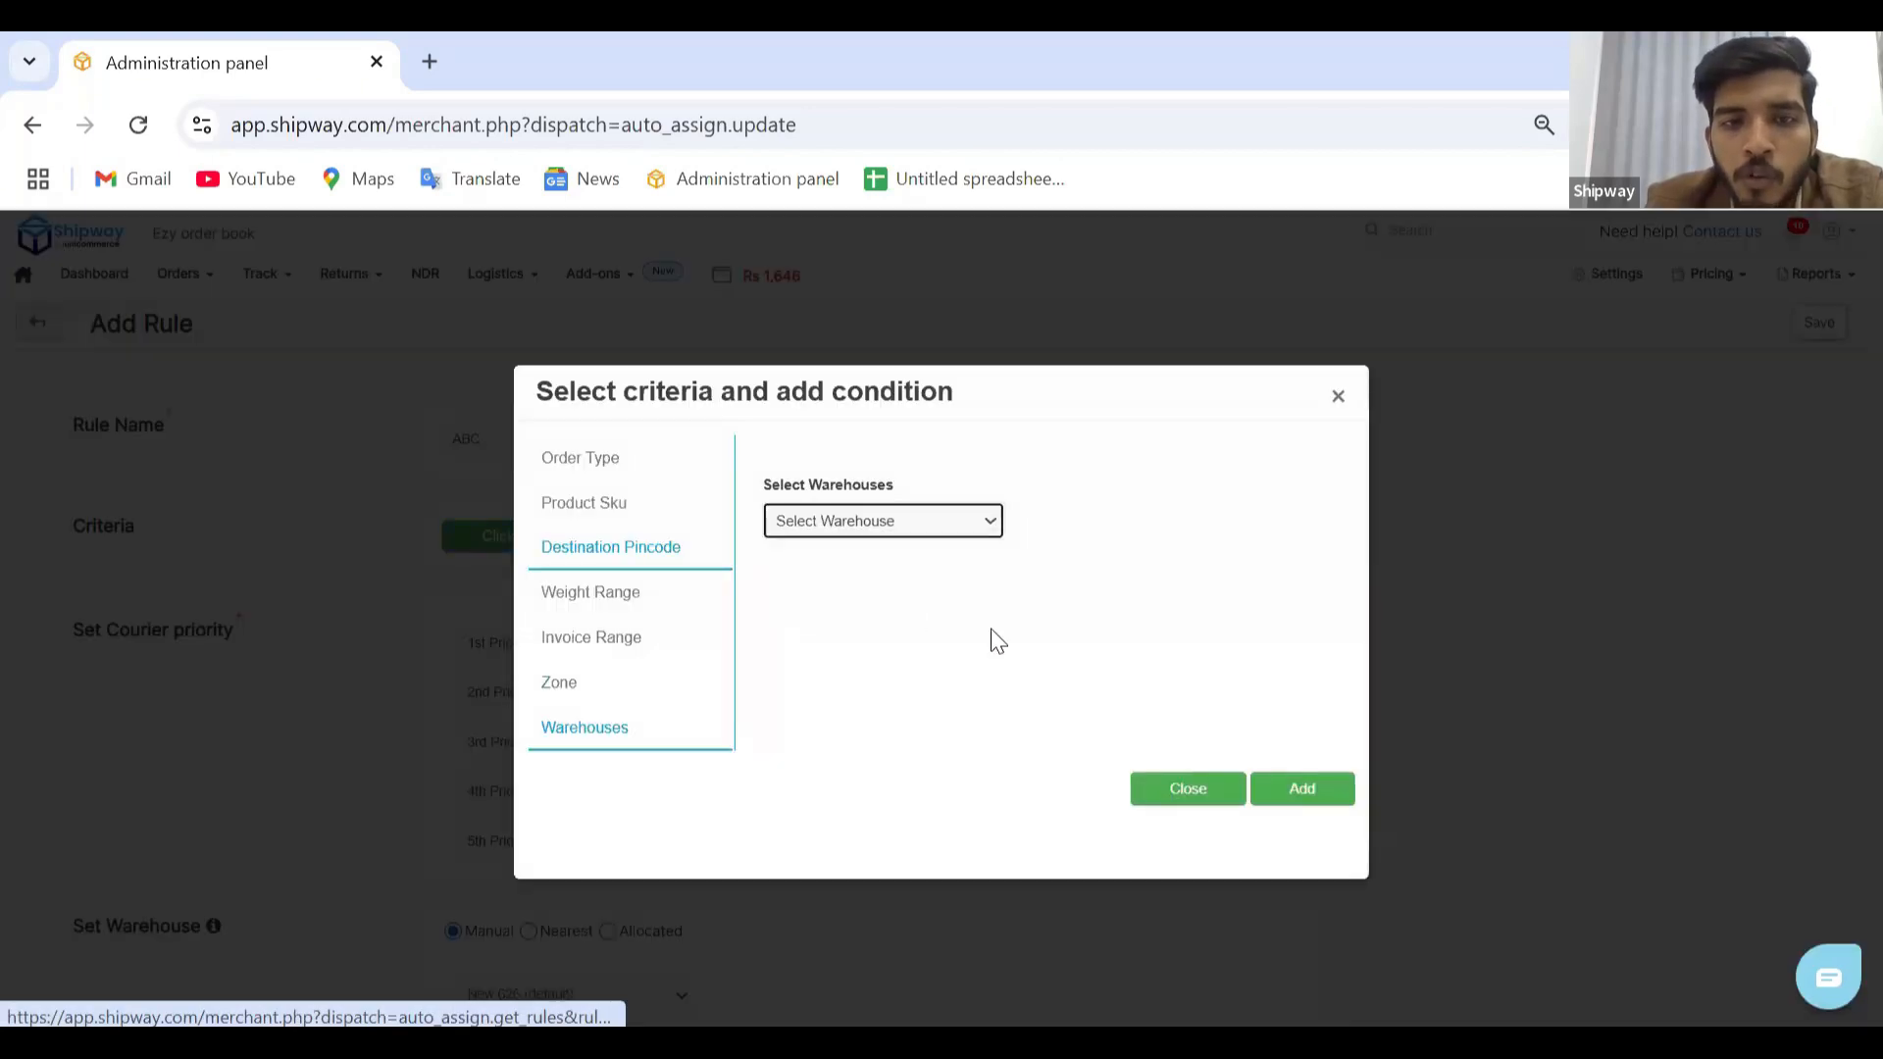
click(1288, 796)
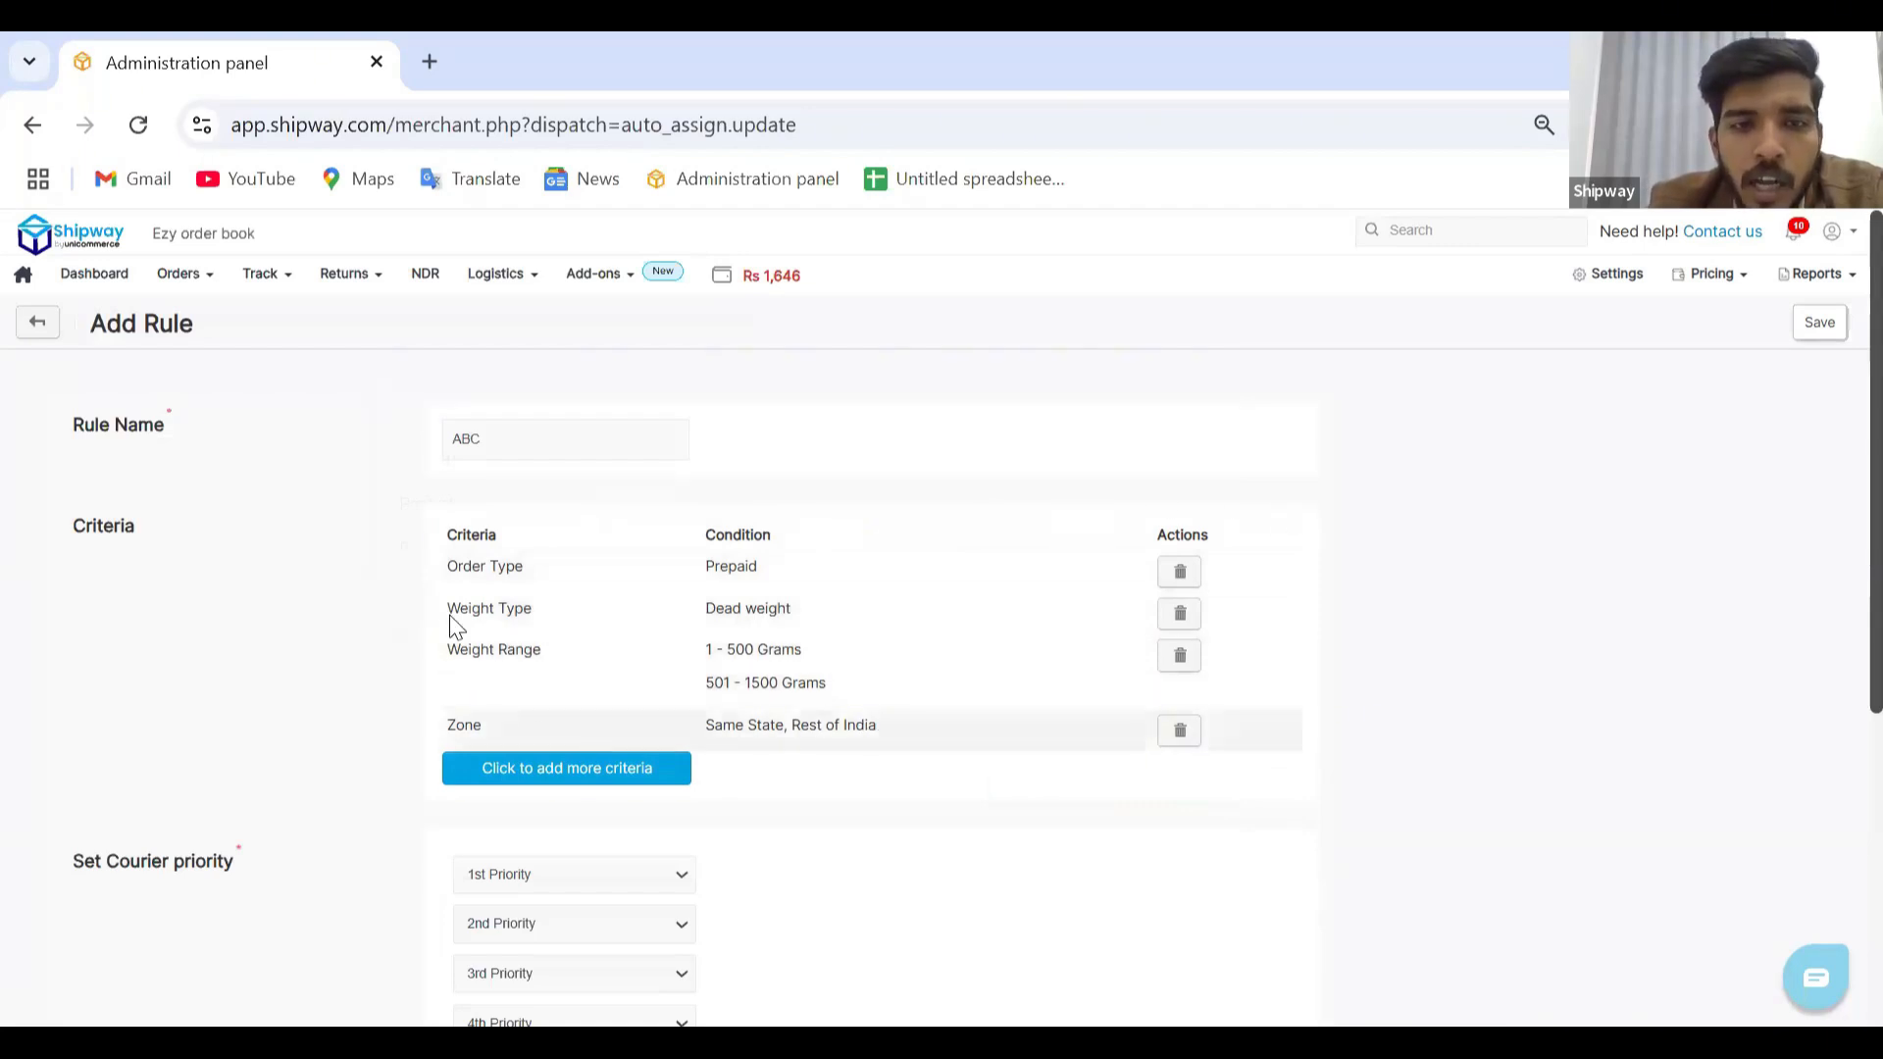
- Review the rule's criteria list and the courier priority section
scroll(889, 701, down, 1)
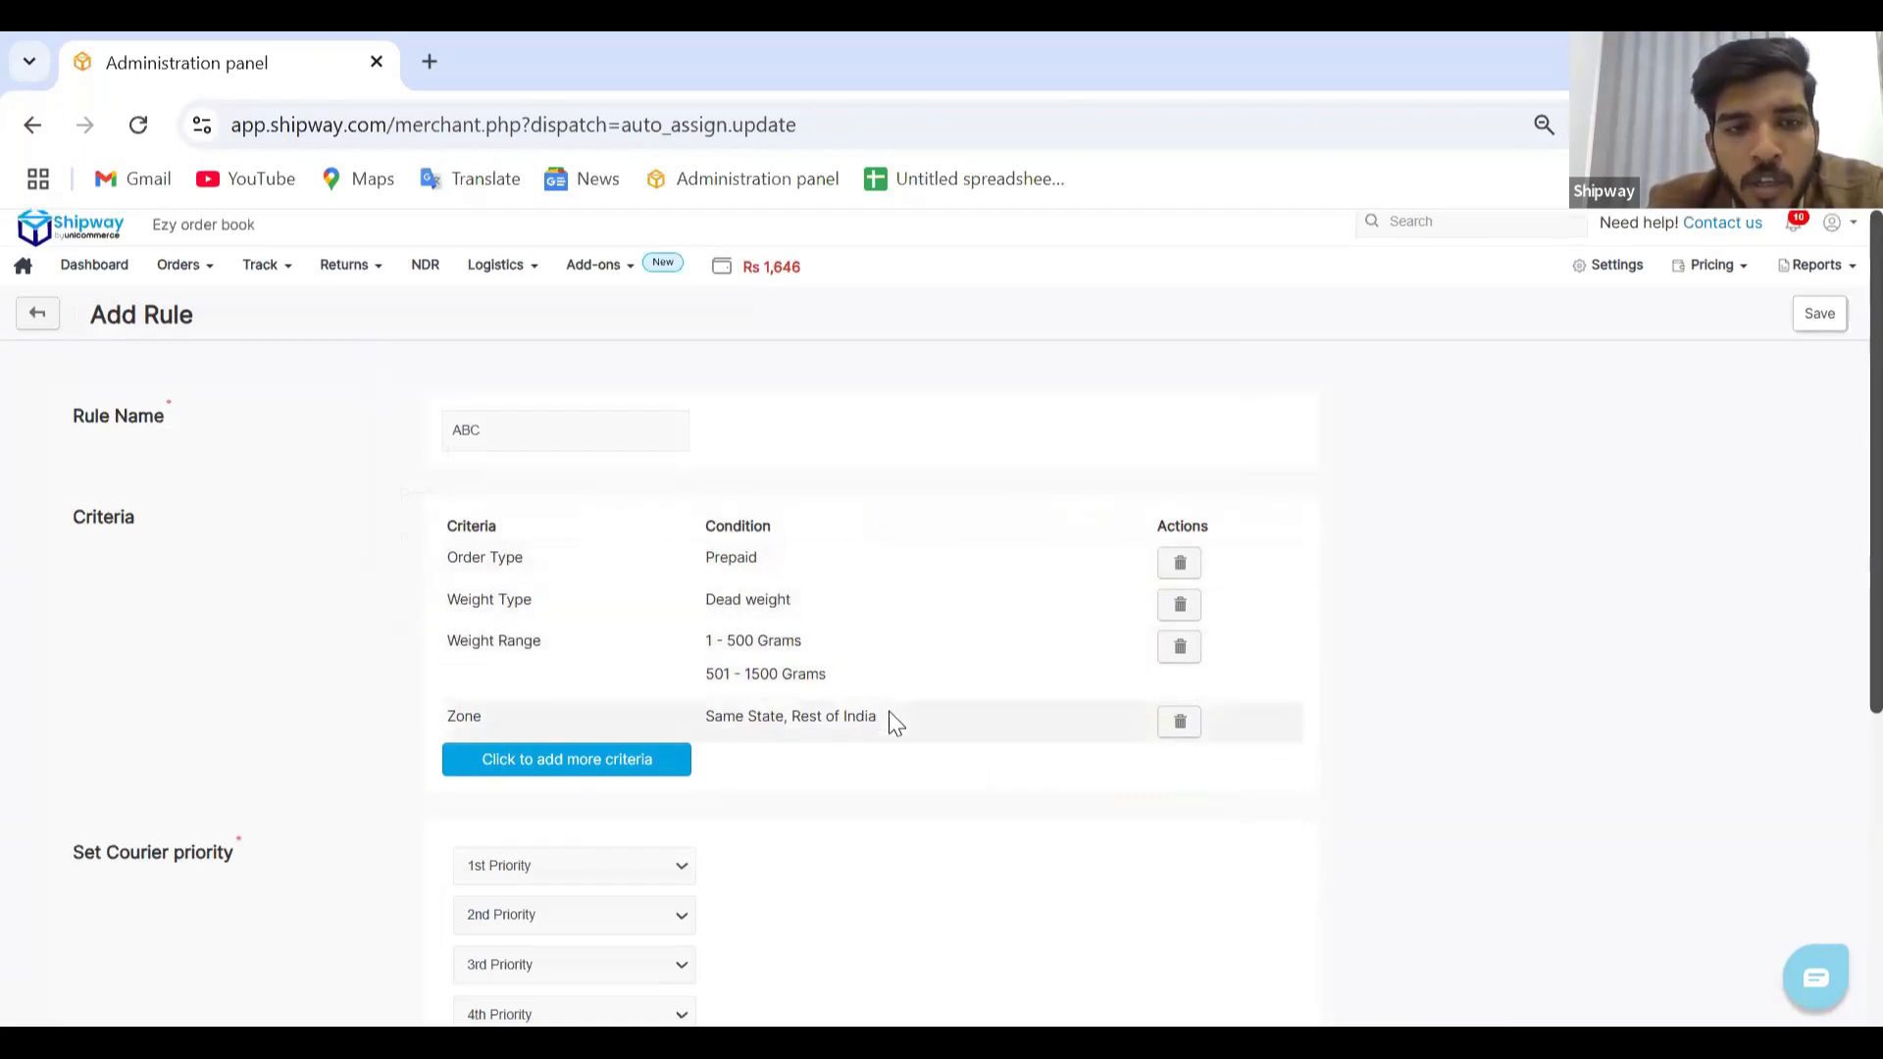
scroll(724, 491, down, 2)
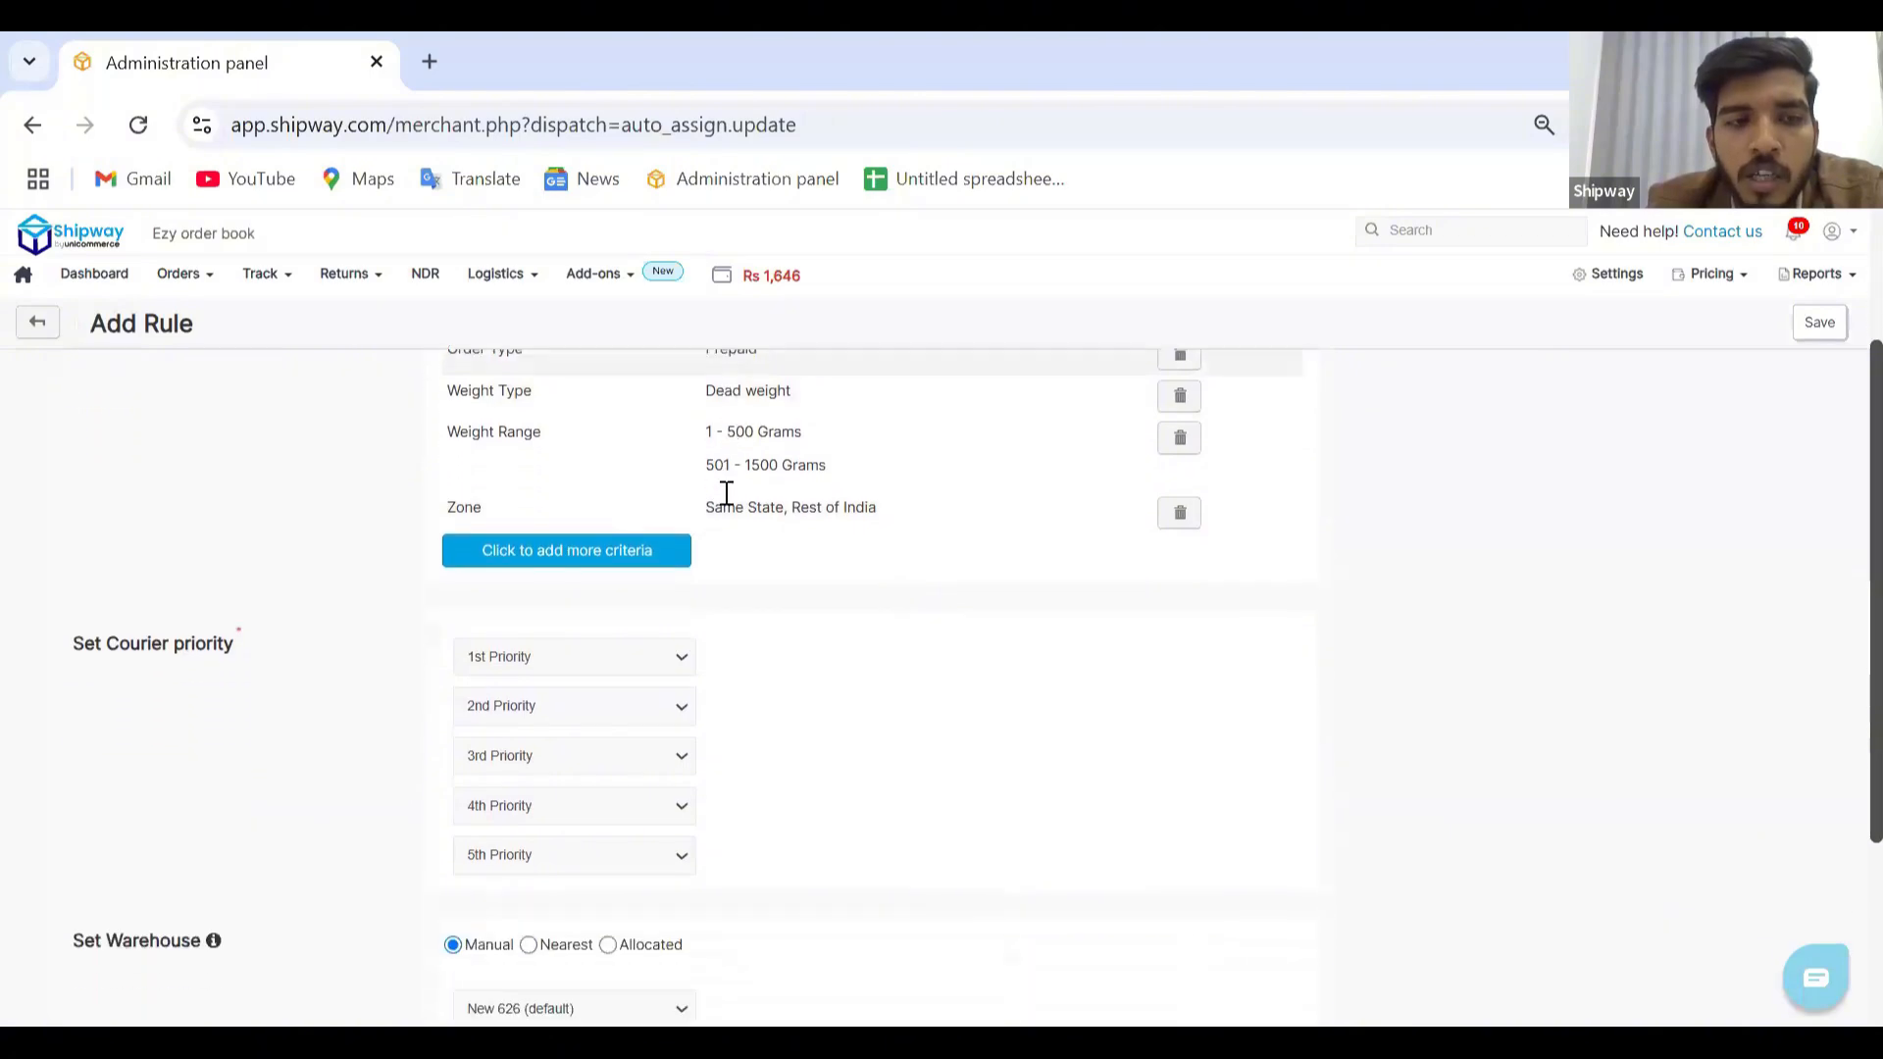
drag(84, 626, 274, 631)
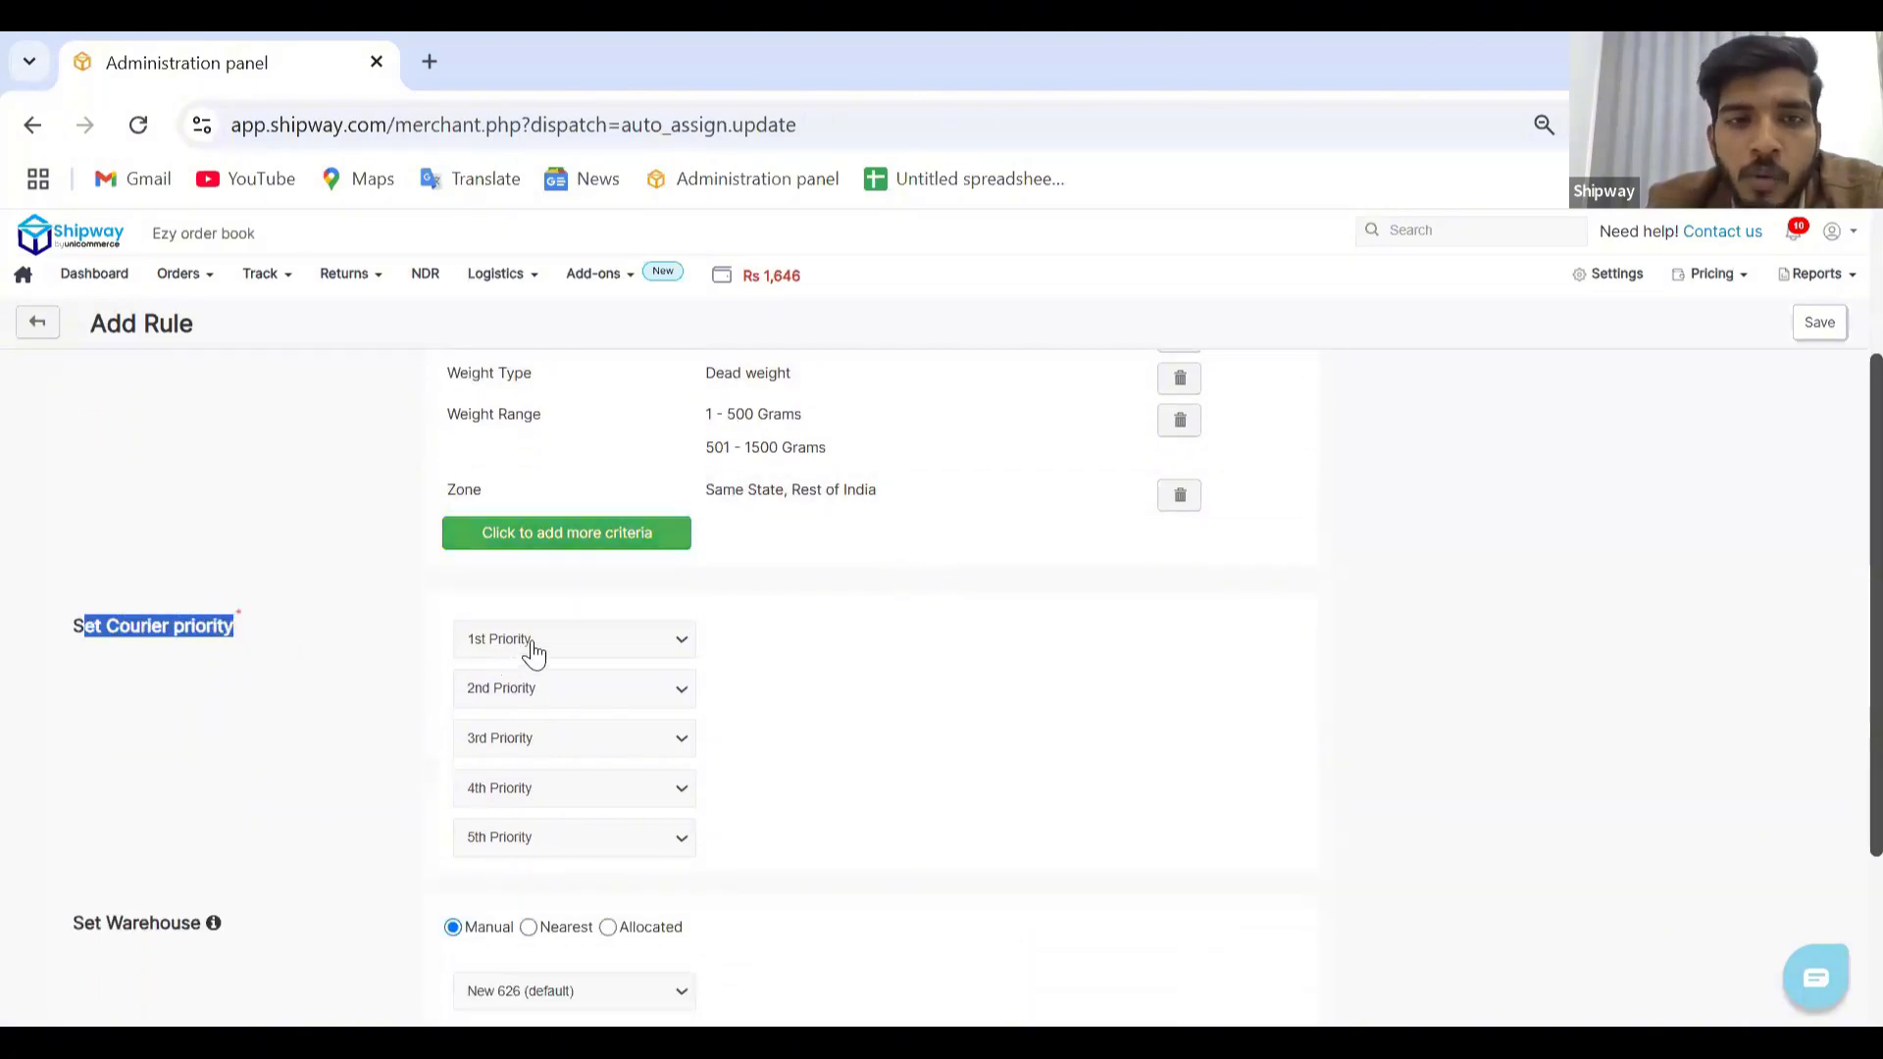
scroll(702, 638, up, 1)
scroll(703, 638, up, 1)
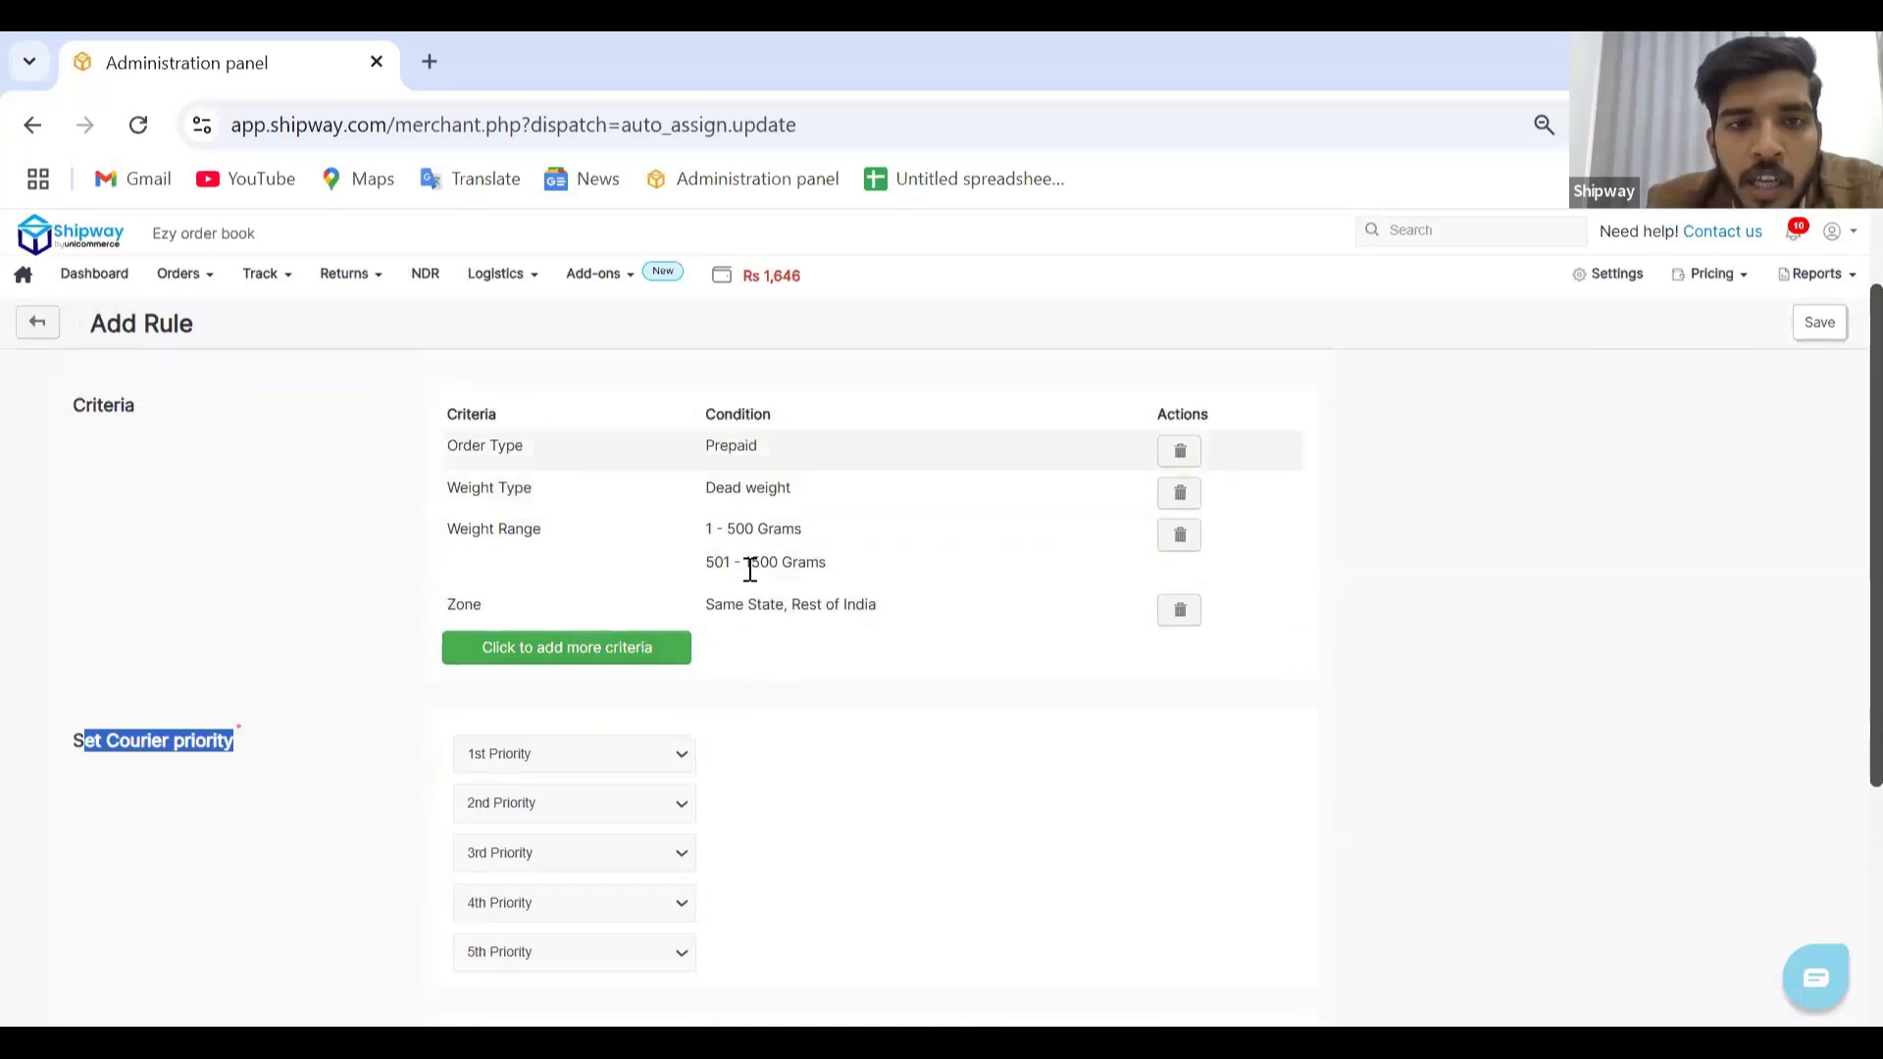
- Browse the couriers available as 1st Priority without choosing one
scroll(579, 664, down, 2)
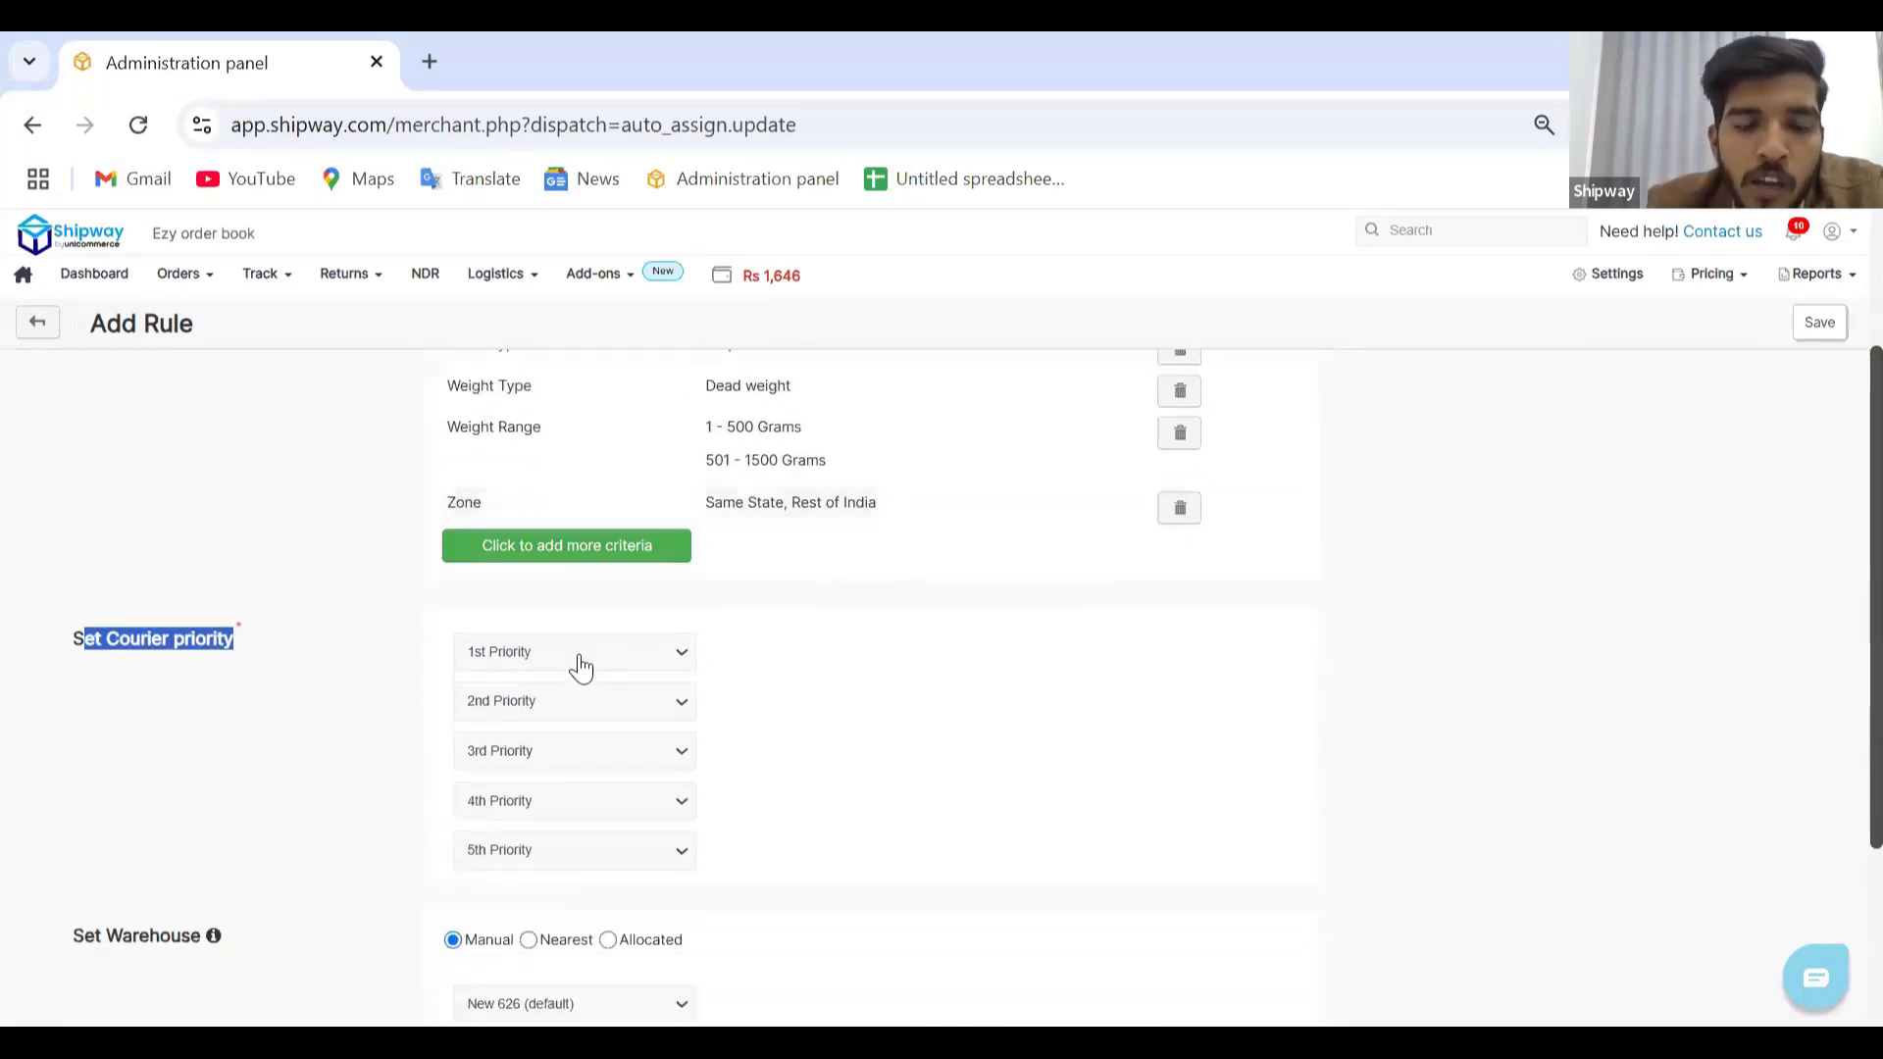
click(580, 654)
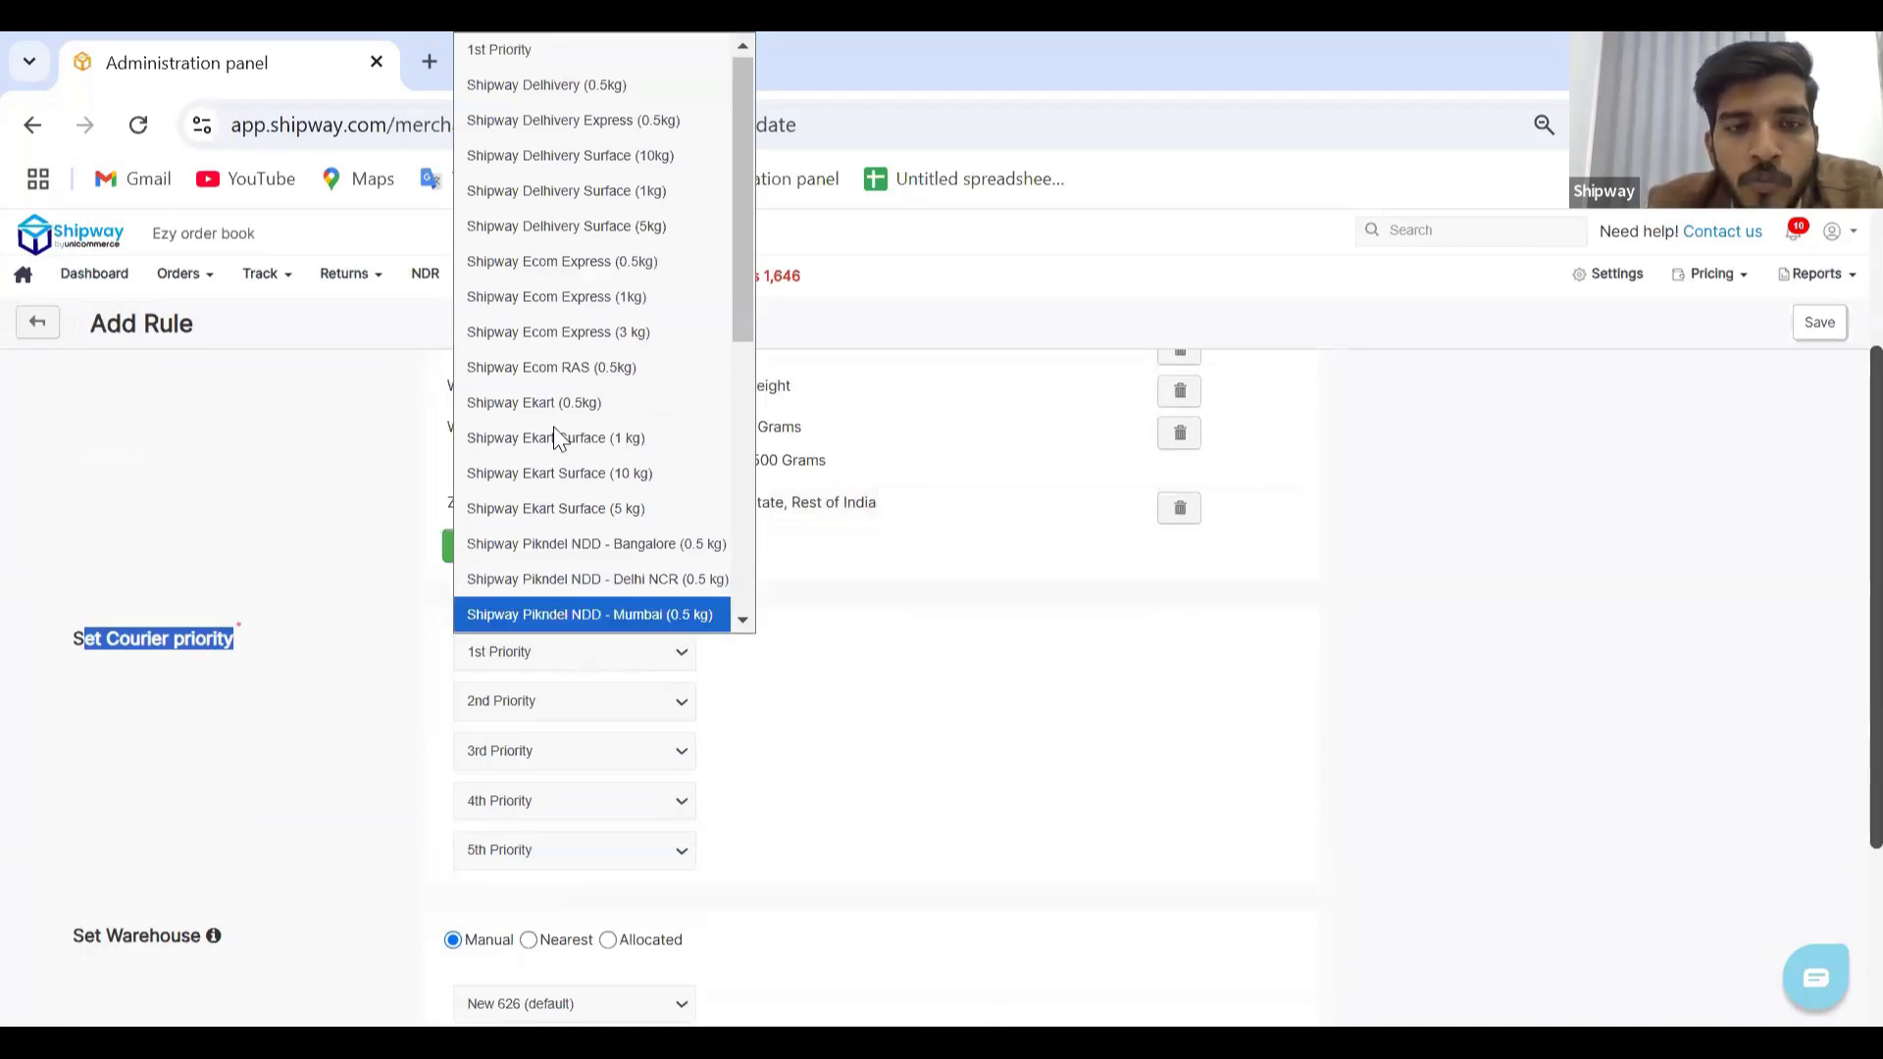
scroll(560, 423, down, 1)
scroll(561, 420, down, 3)
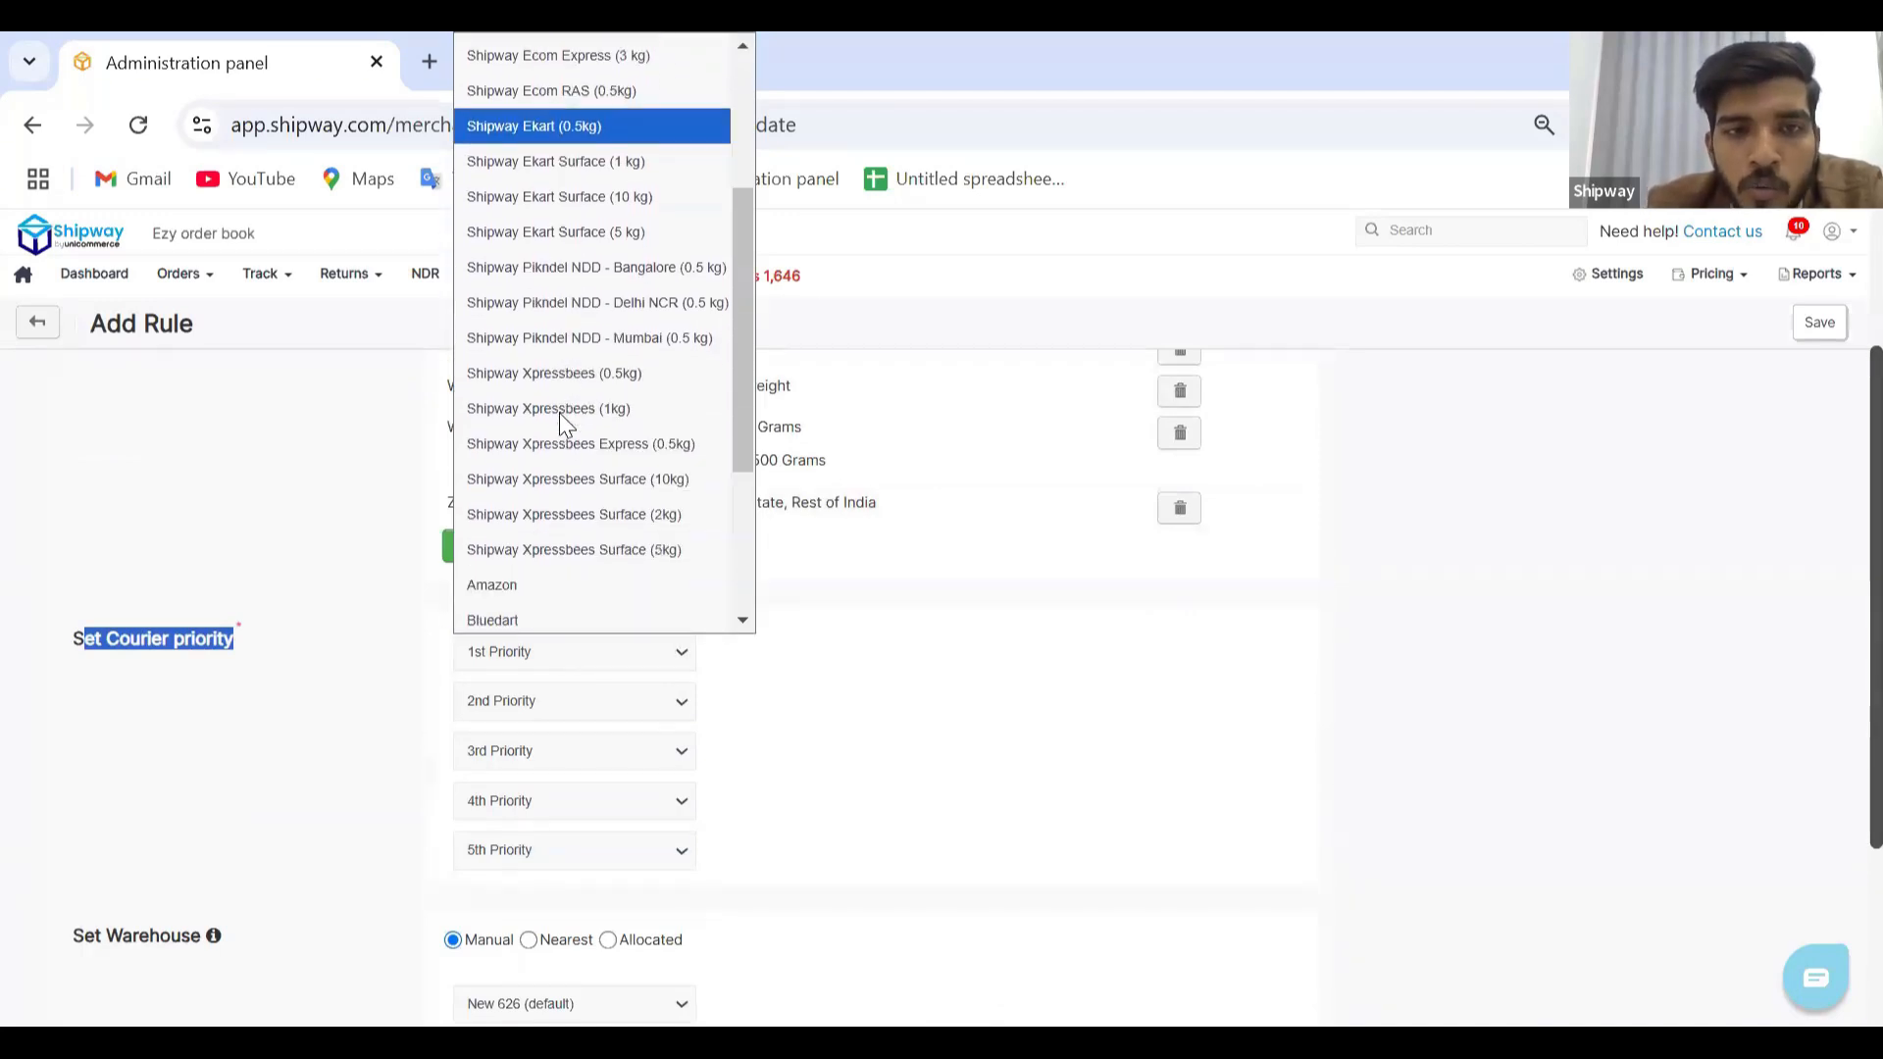
scroll(560, 420, up, 3)
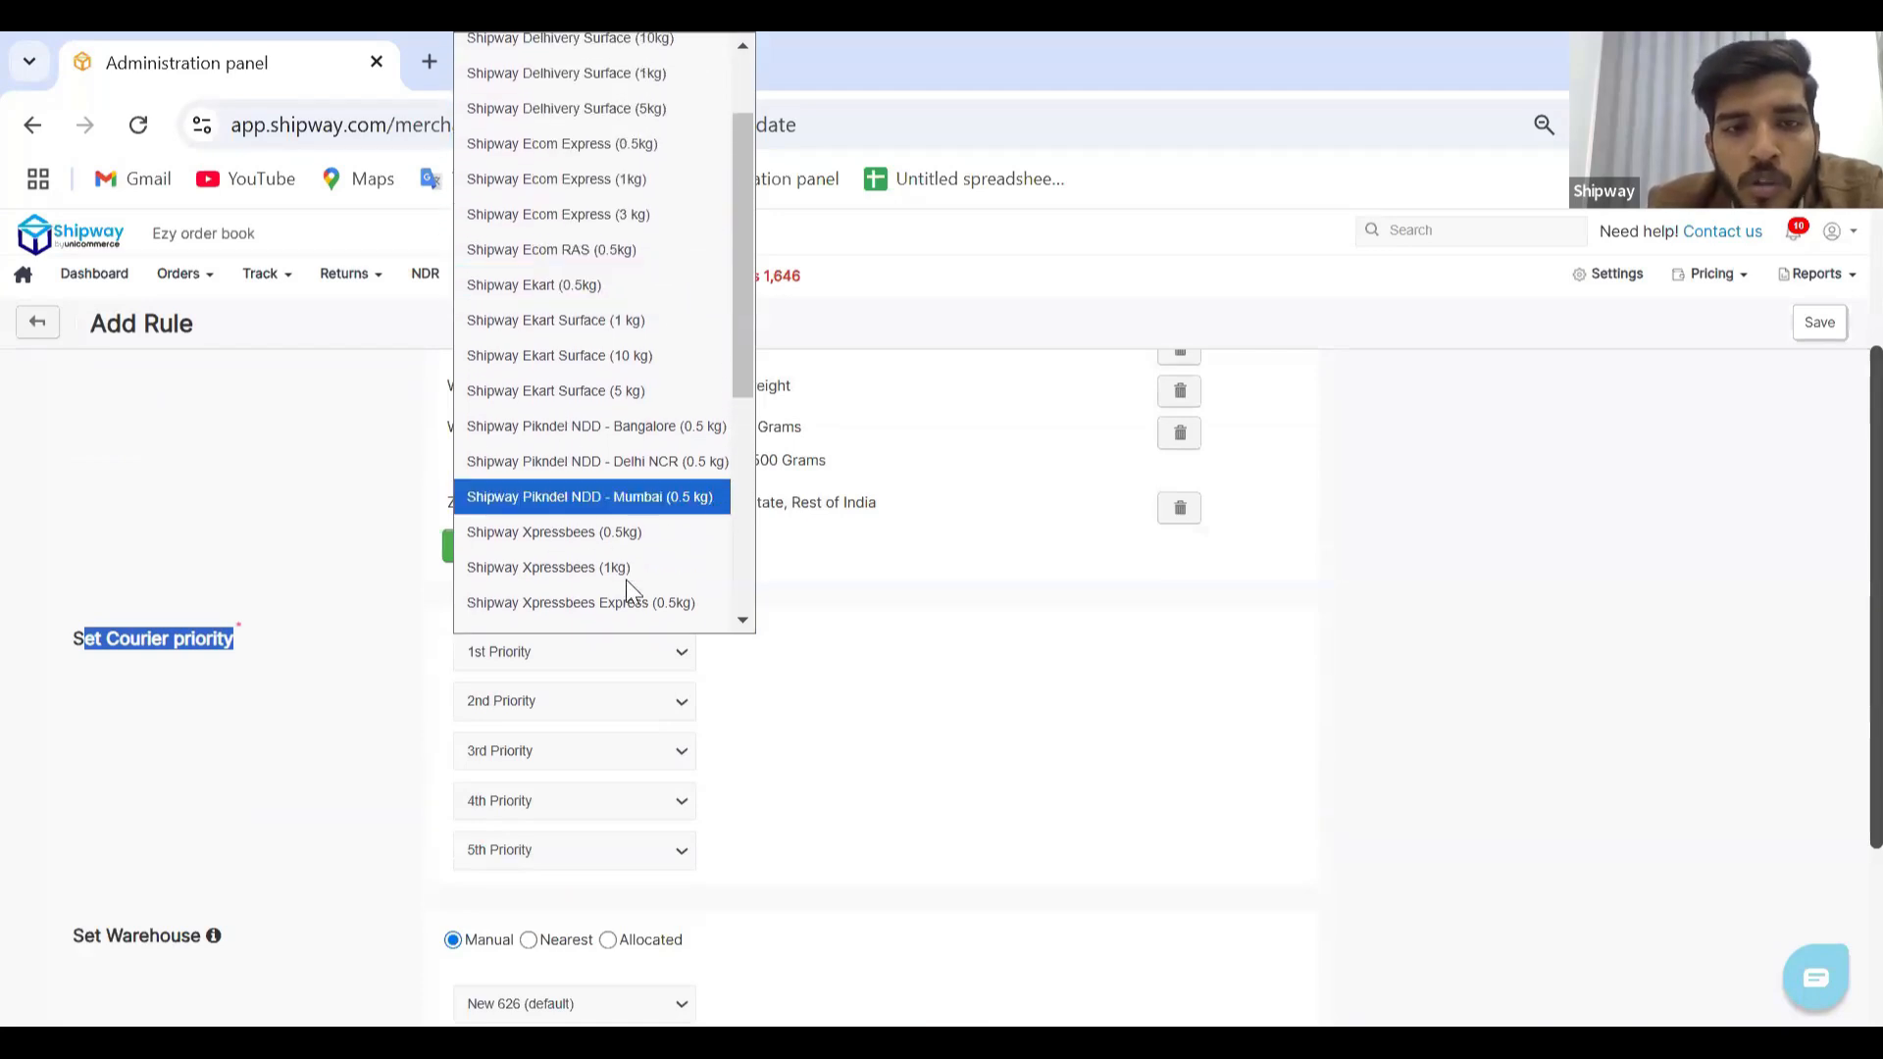
click(761, 668)
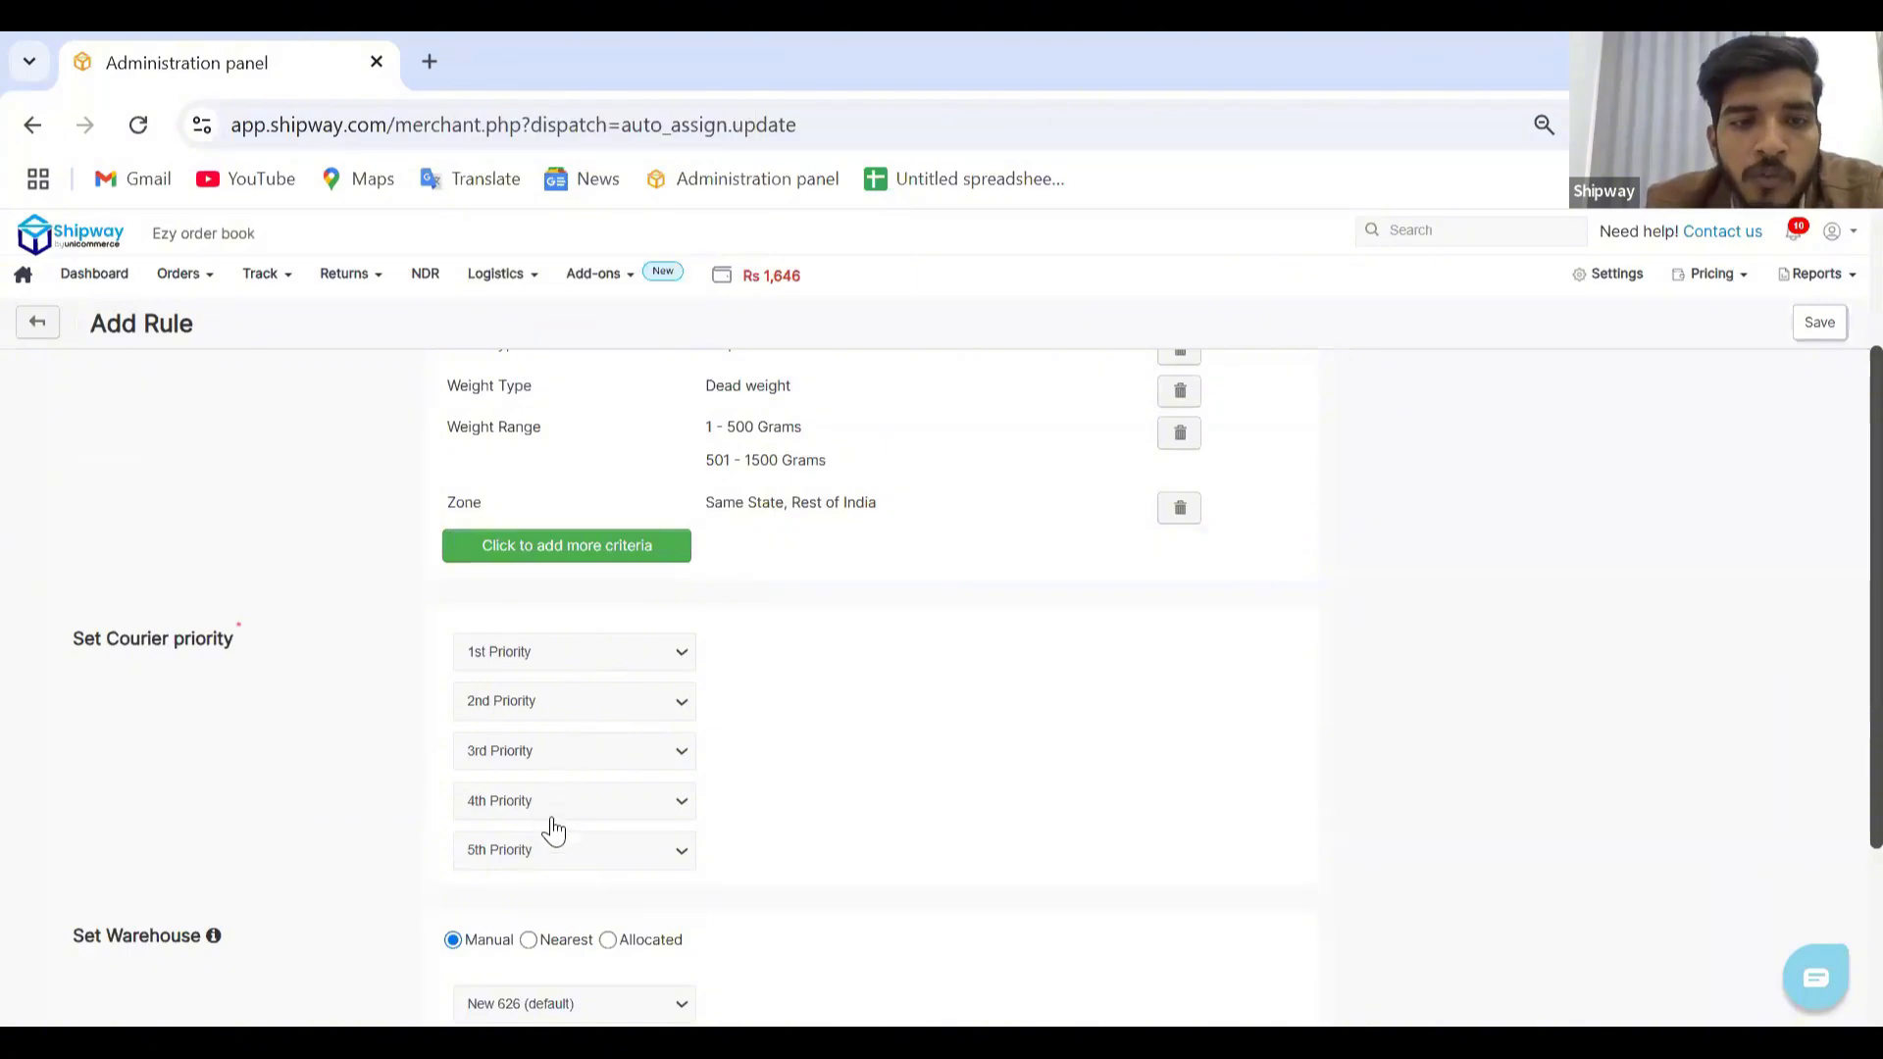
- Try the Nearest and Allocated warehouse options, and set the warehouse assignment back to Manual
scroll(742, 782, down, 2)
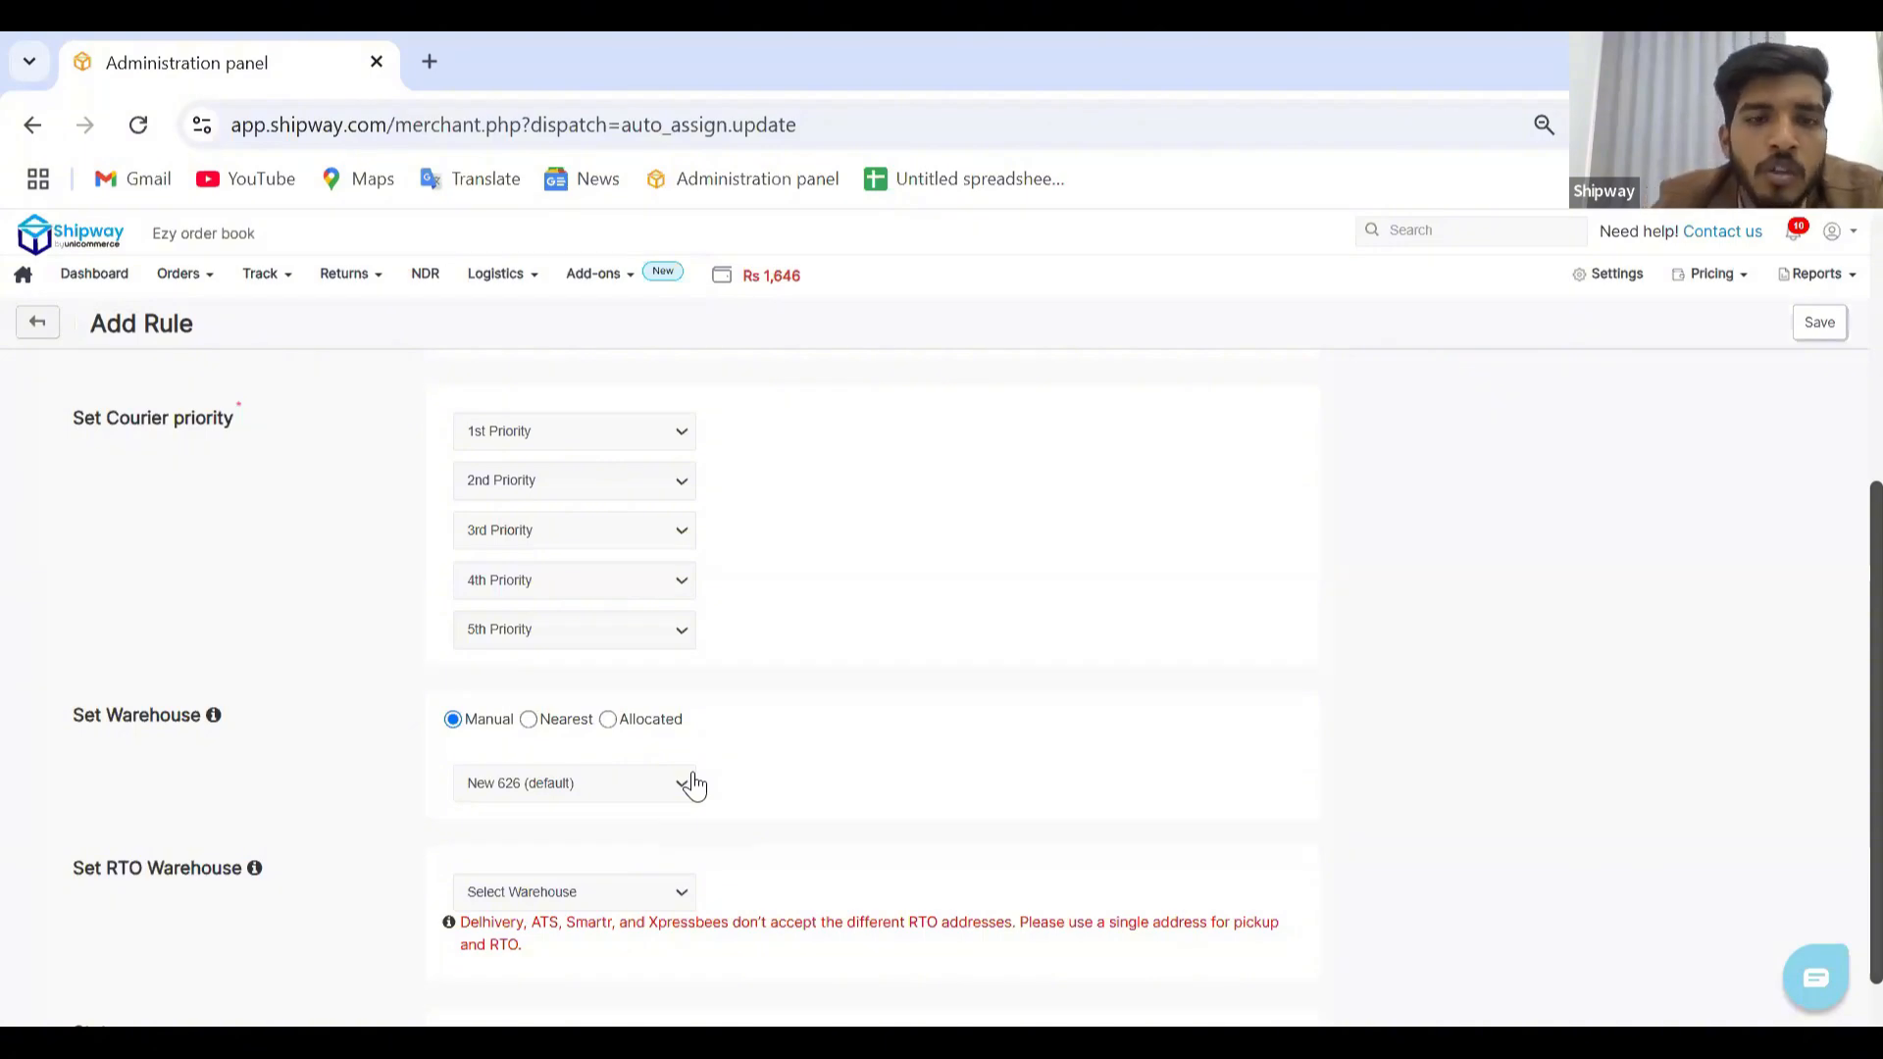
click(530, 724)
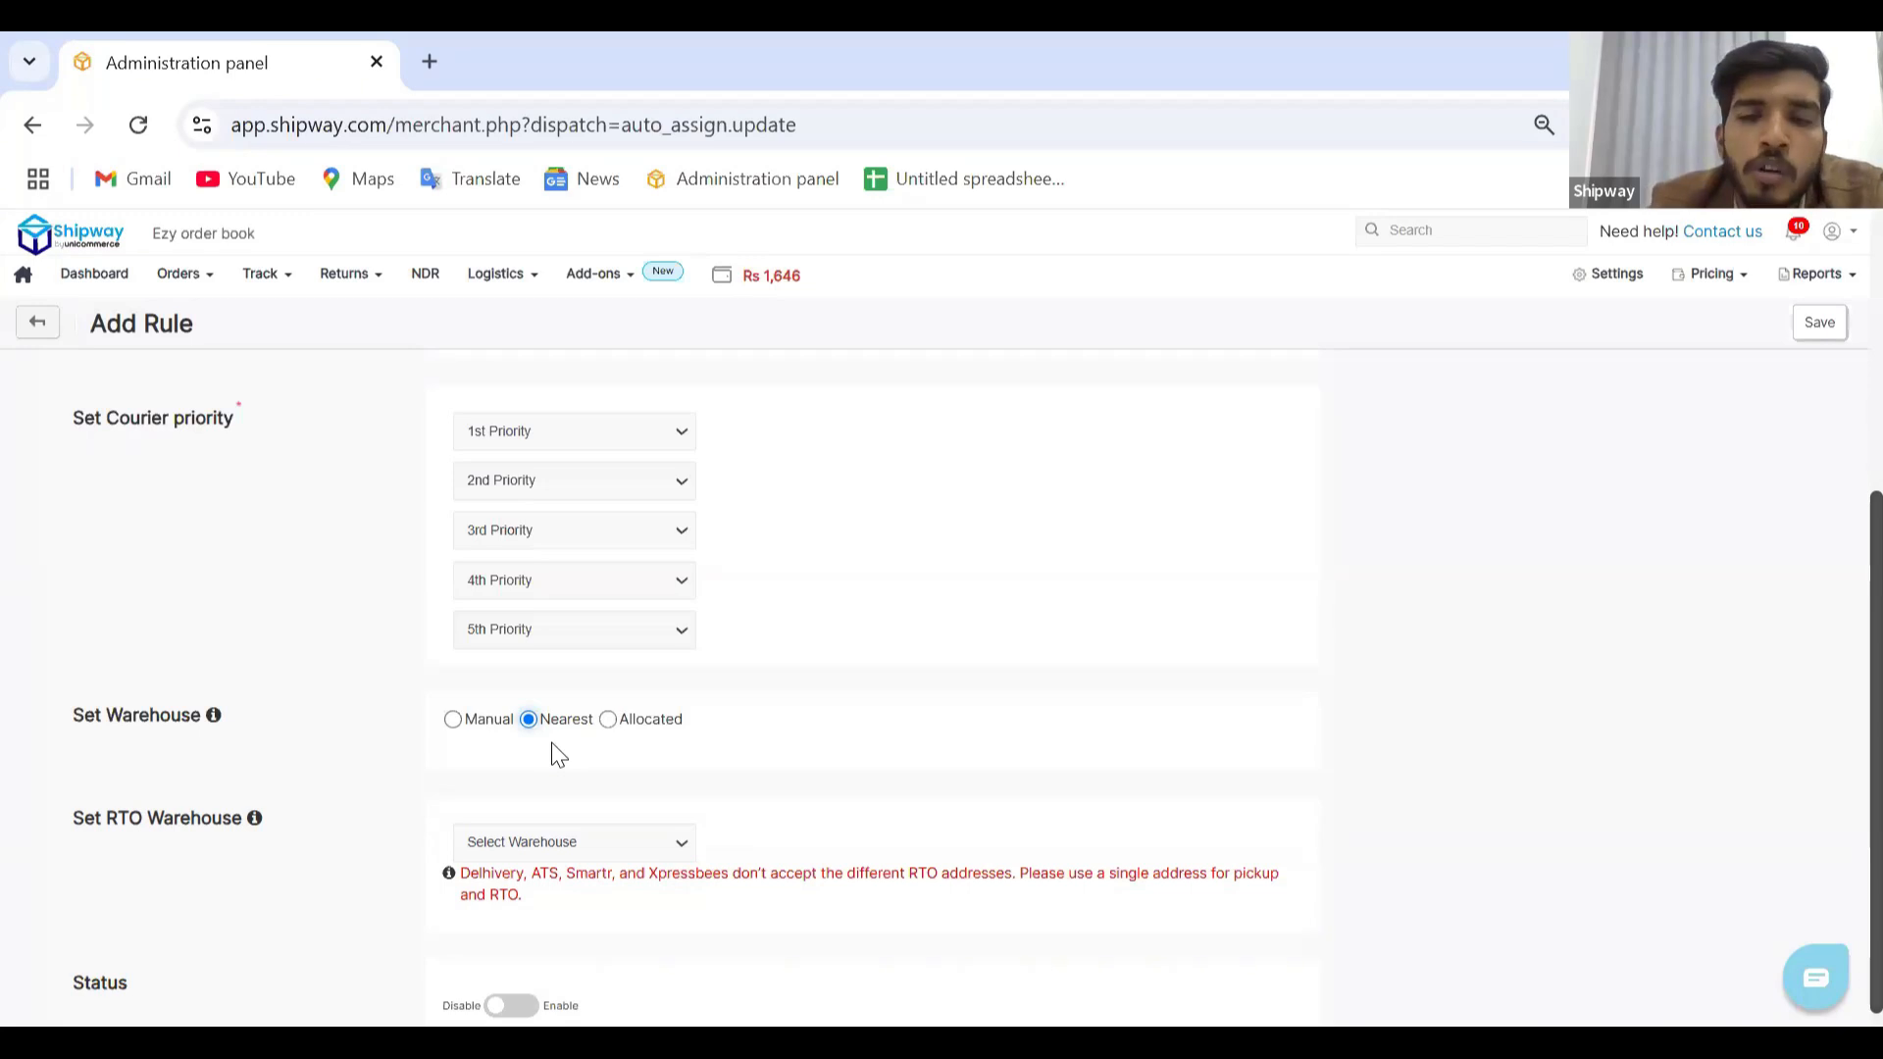
click(453, 722)
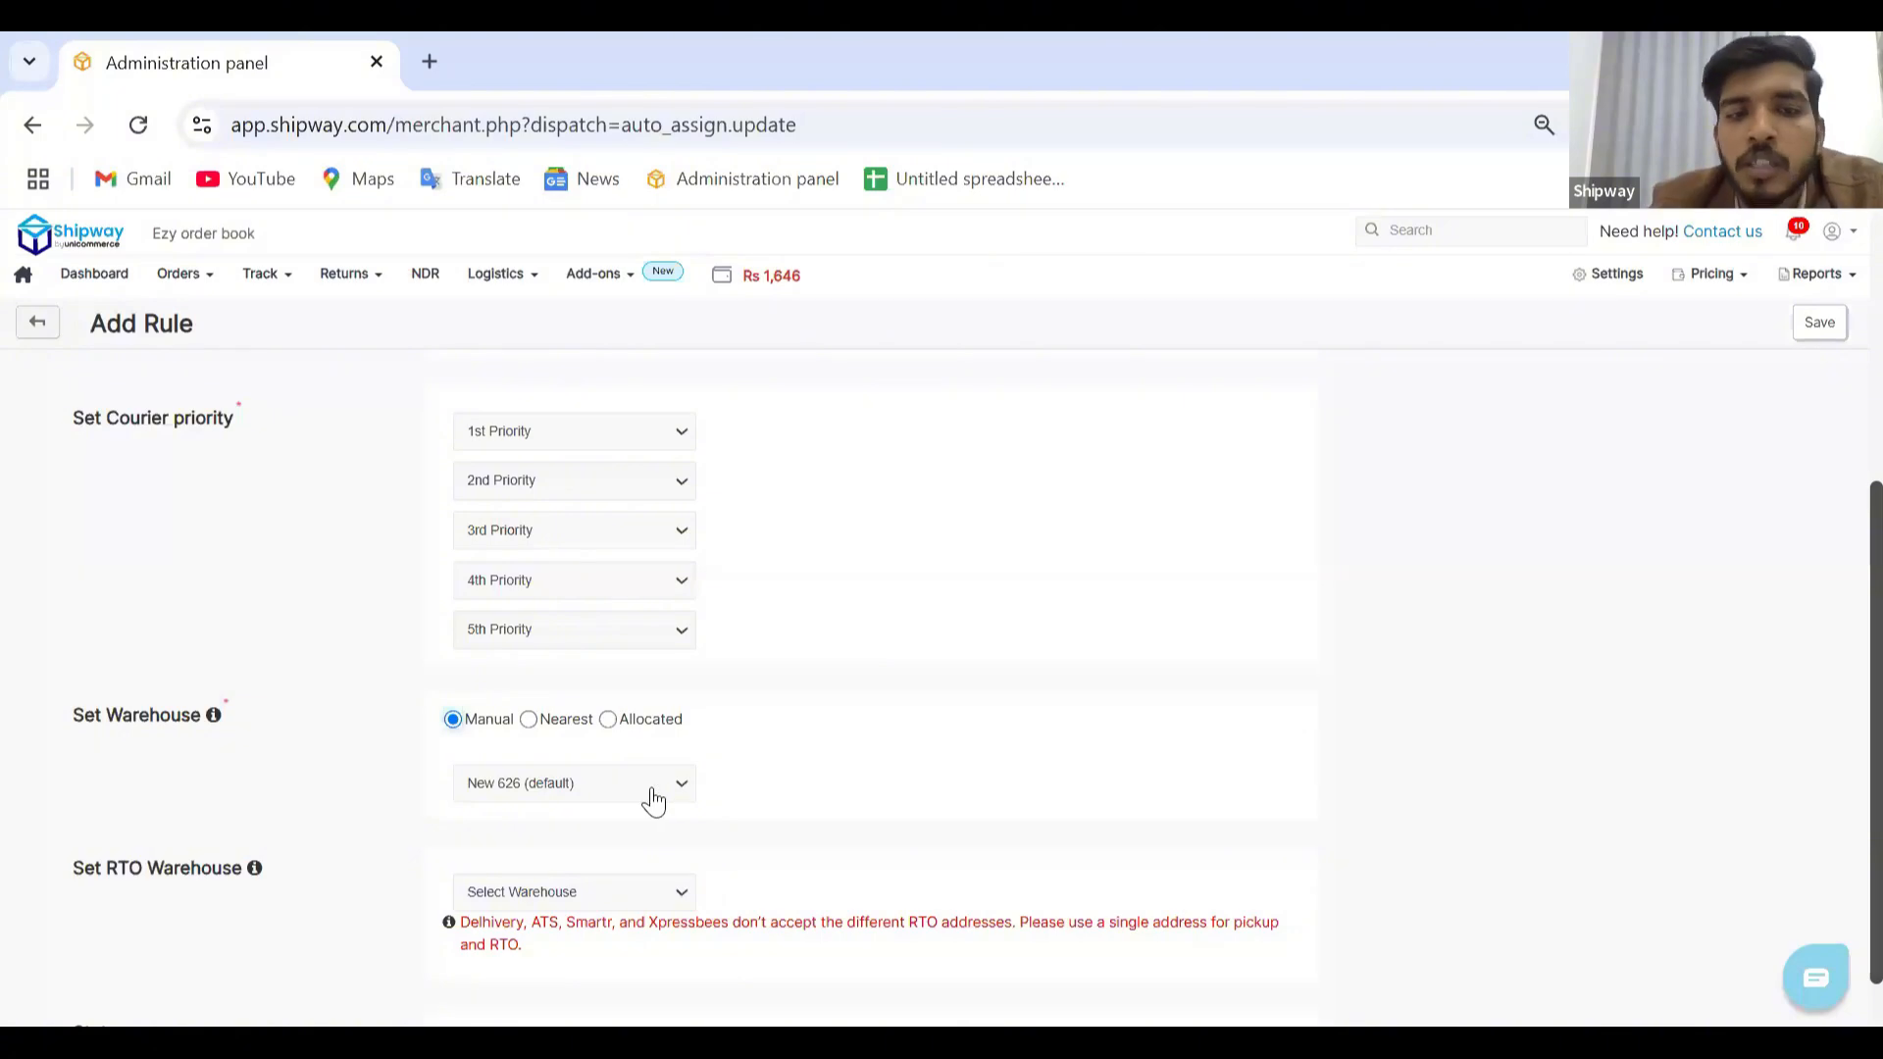
click(609, 723)
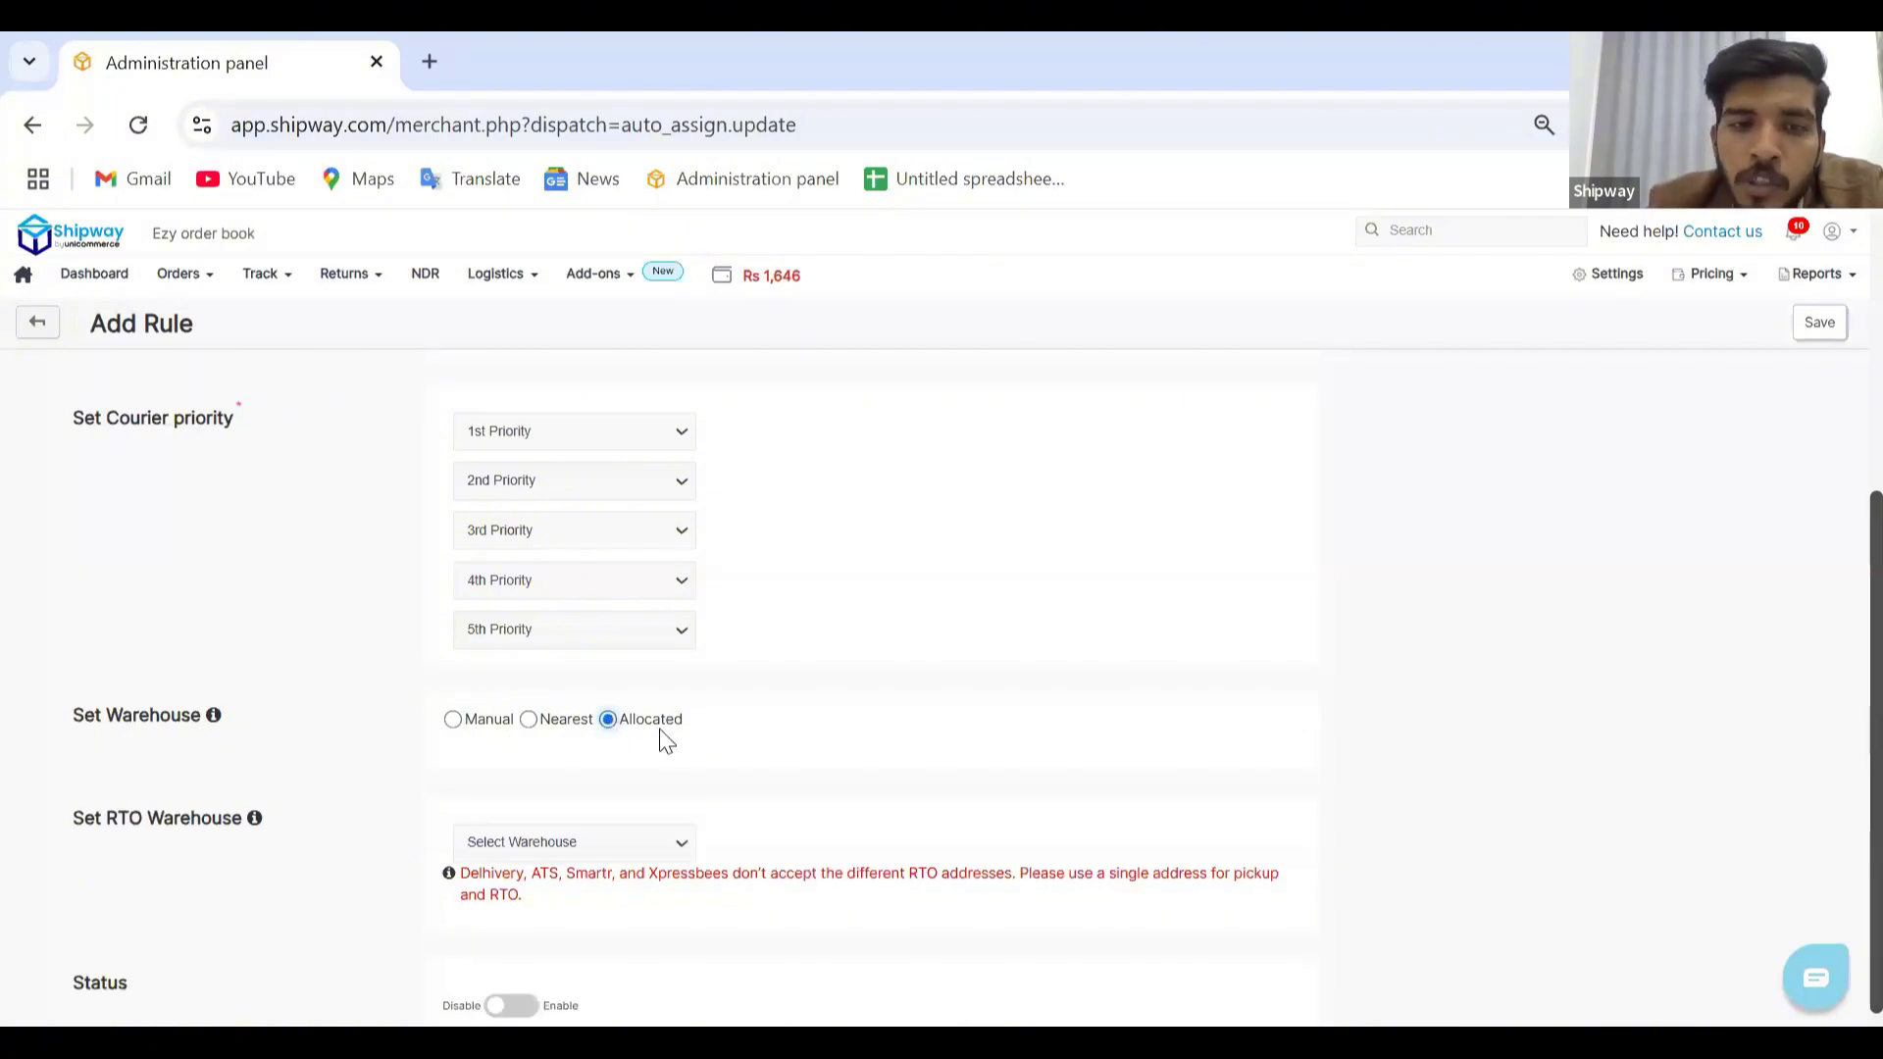
click(454, 723)
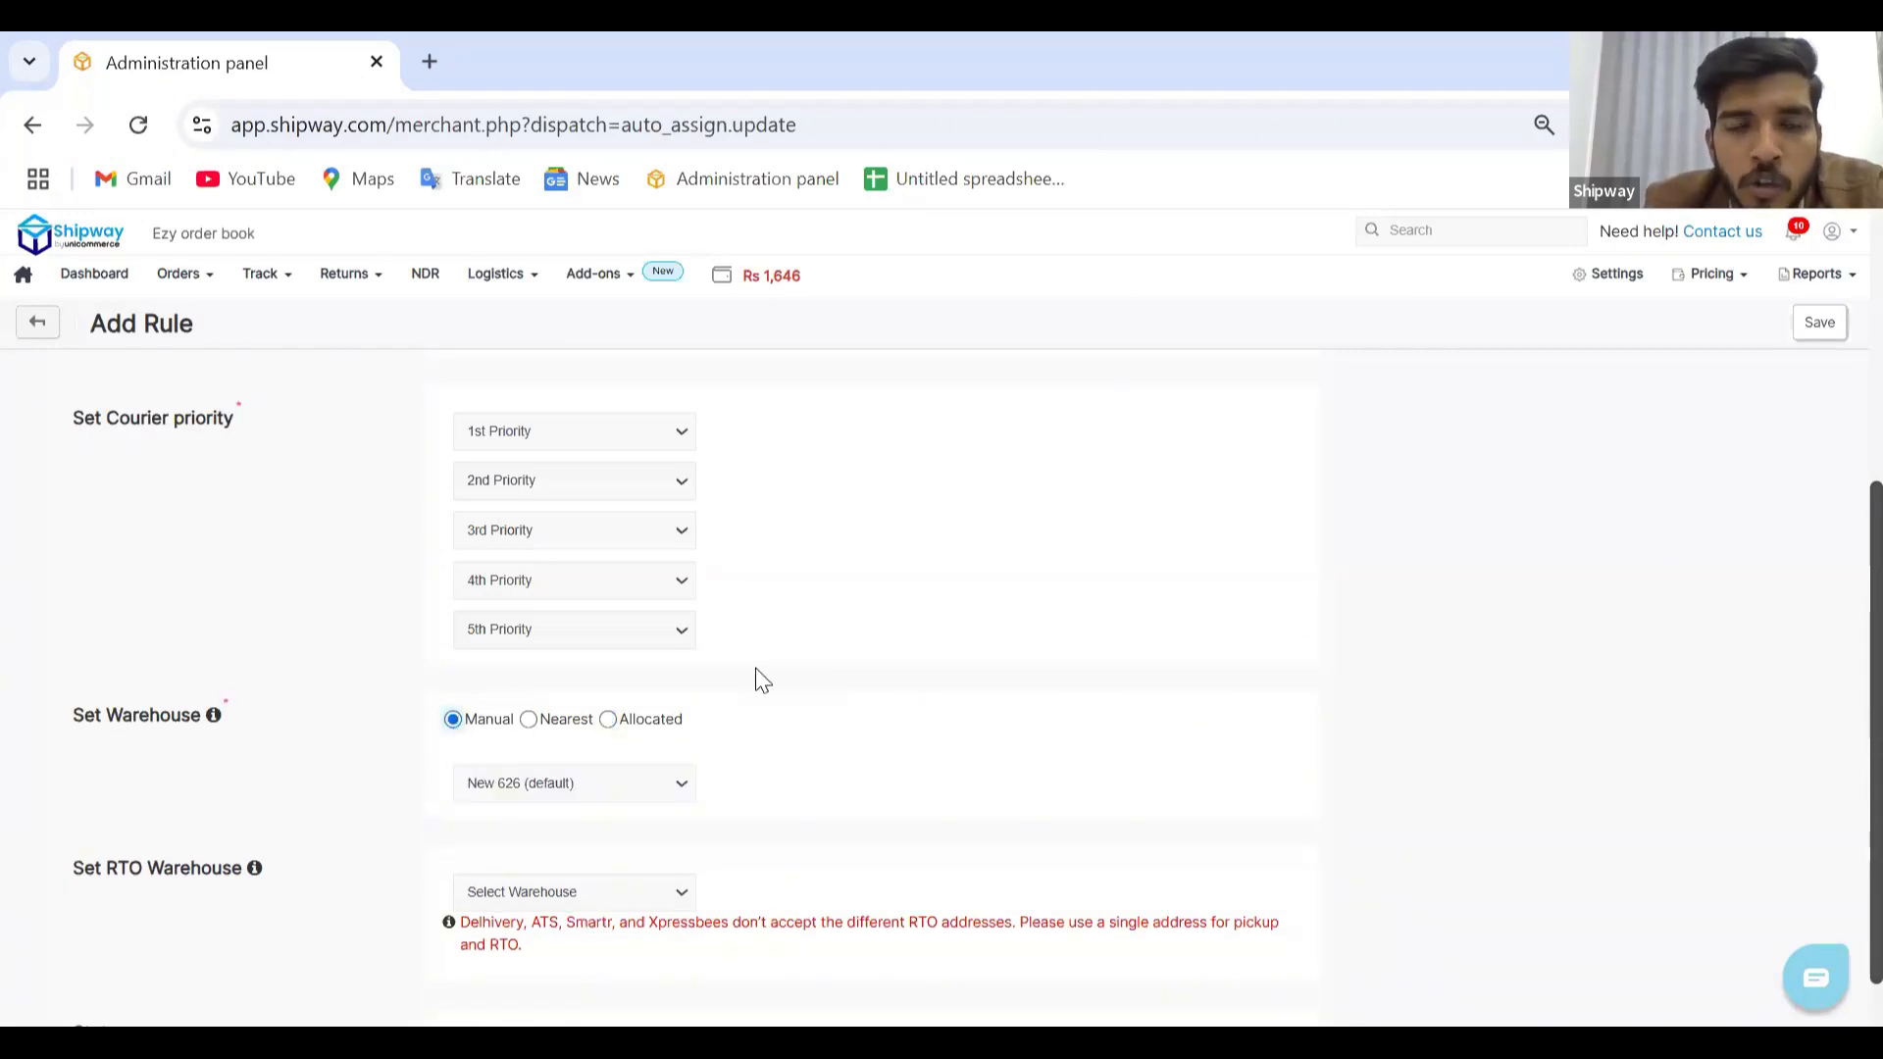
- Check the RTO warehouse note on courier restrictions, set the rule's status to Enable and try to save it
scroll(762, 681, down, 1)
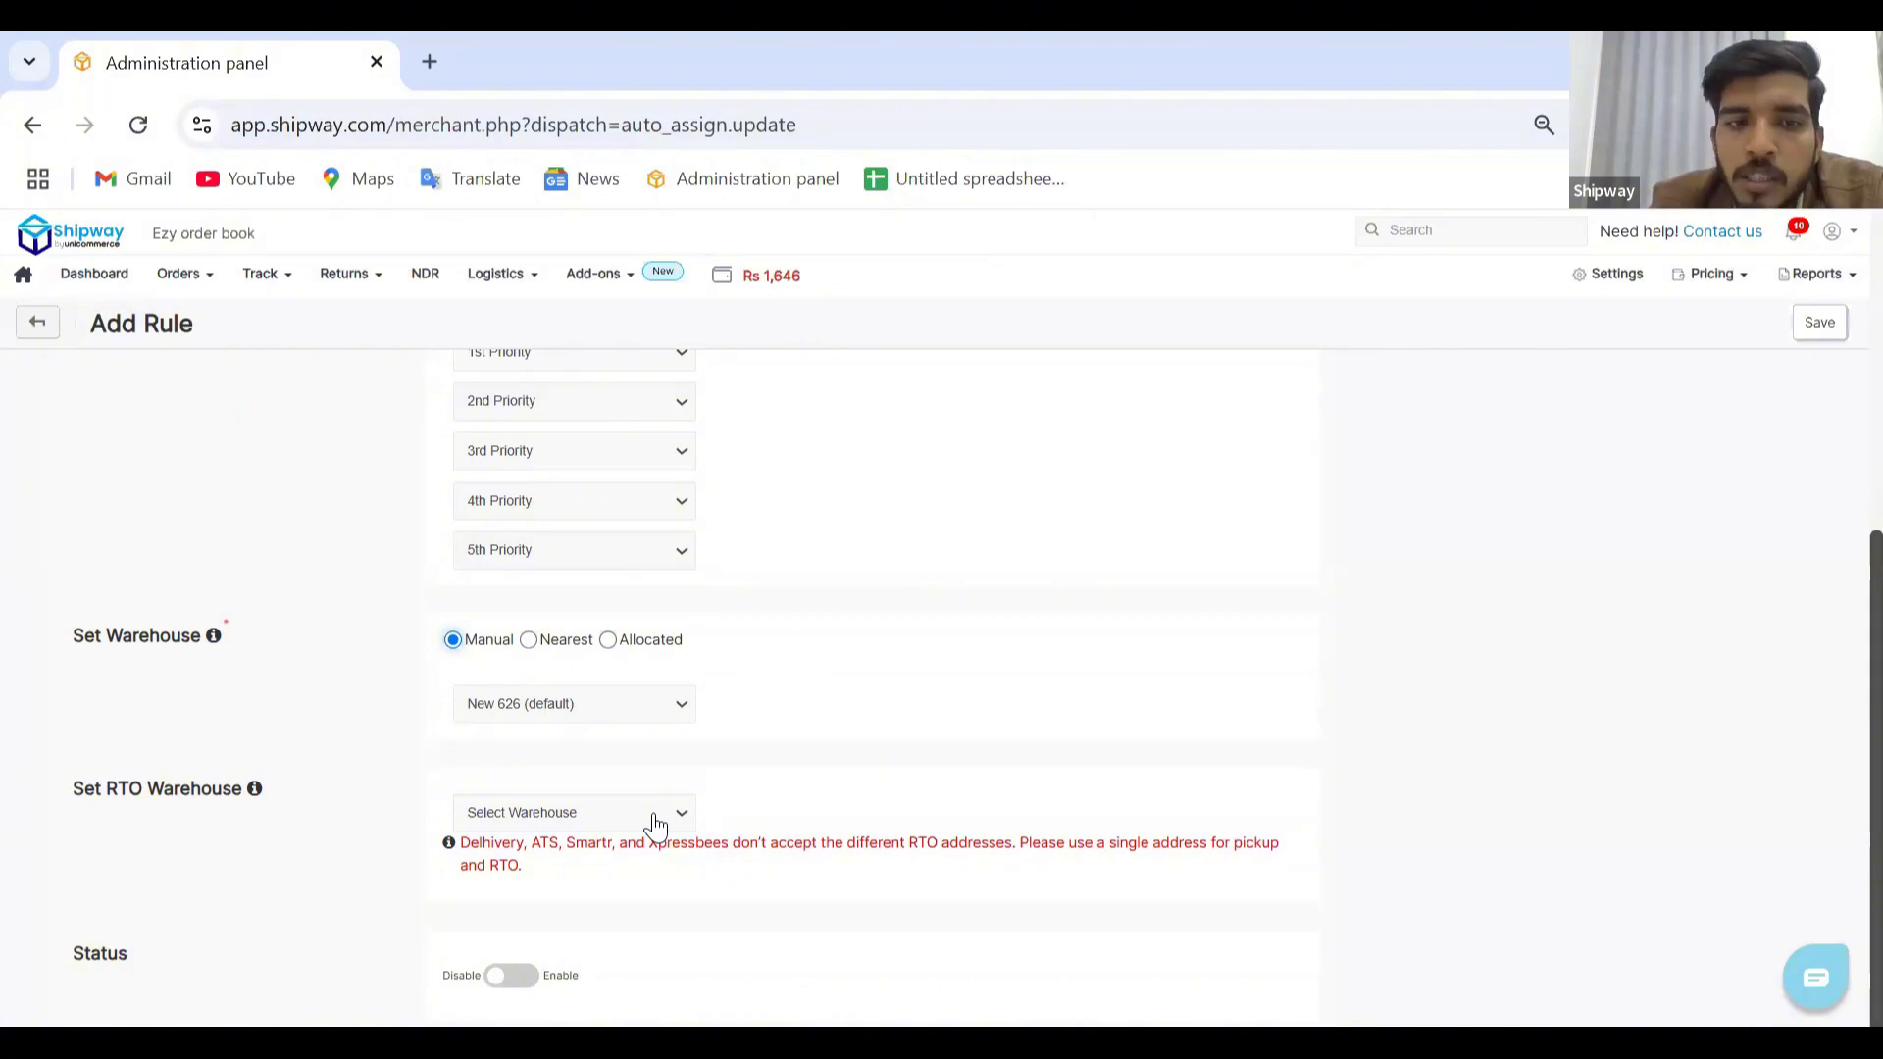
drag(464, 845, 736, 847)
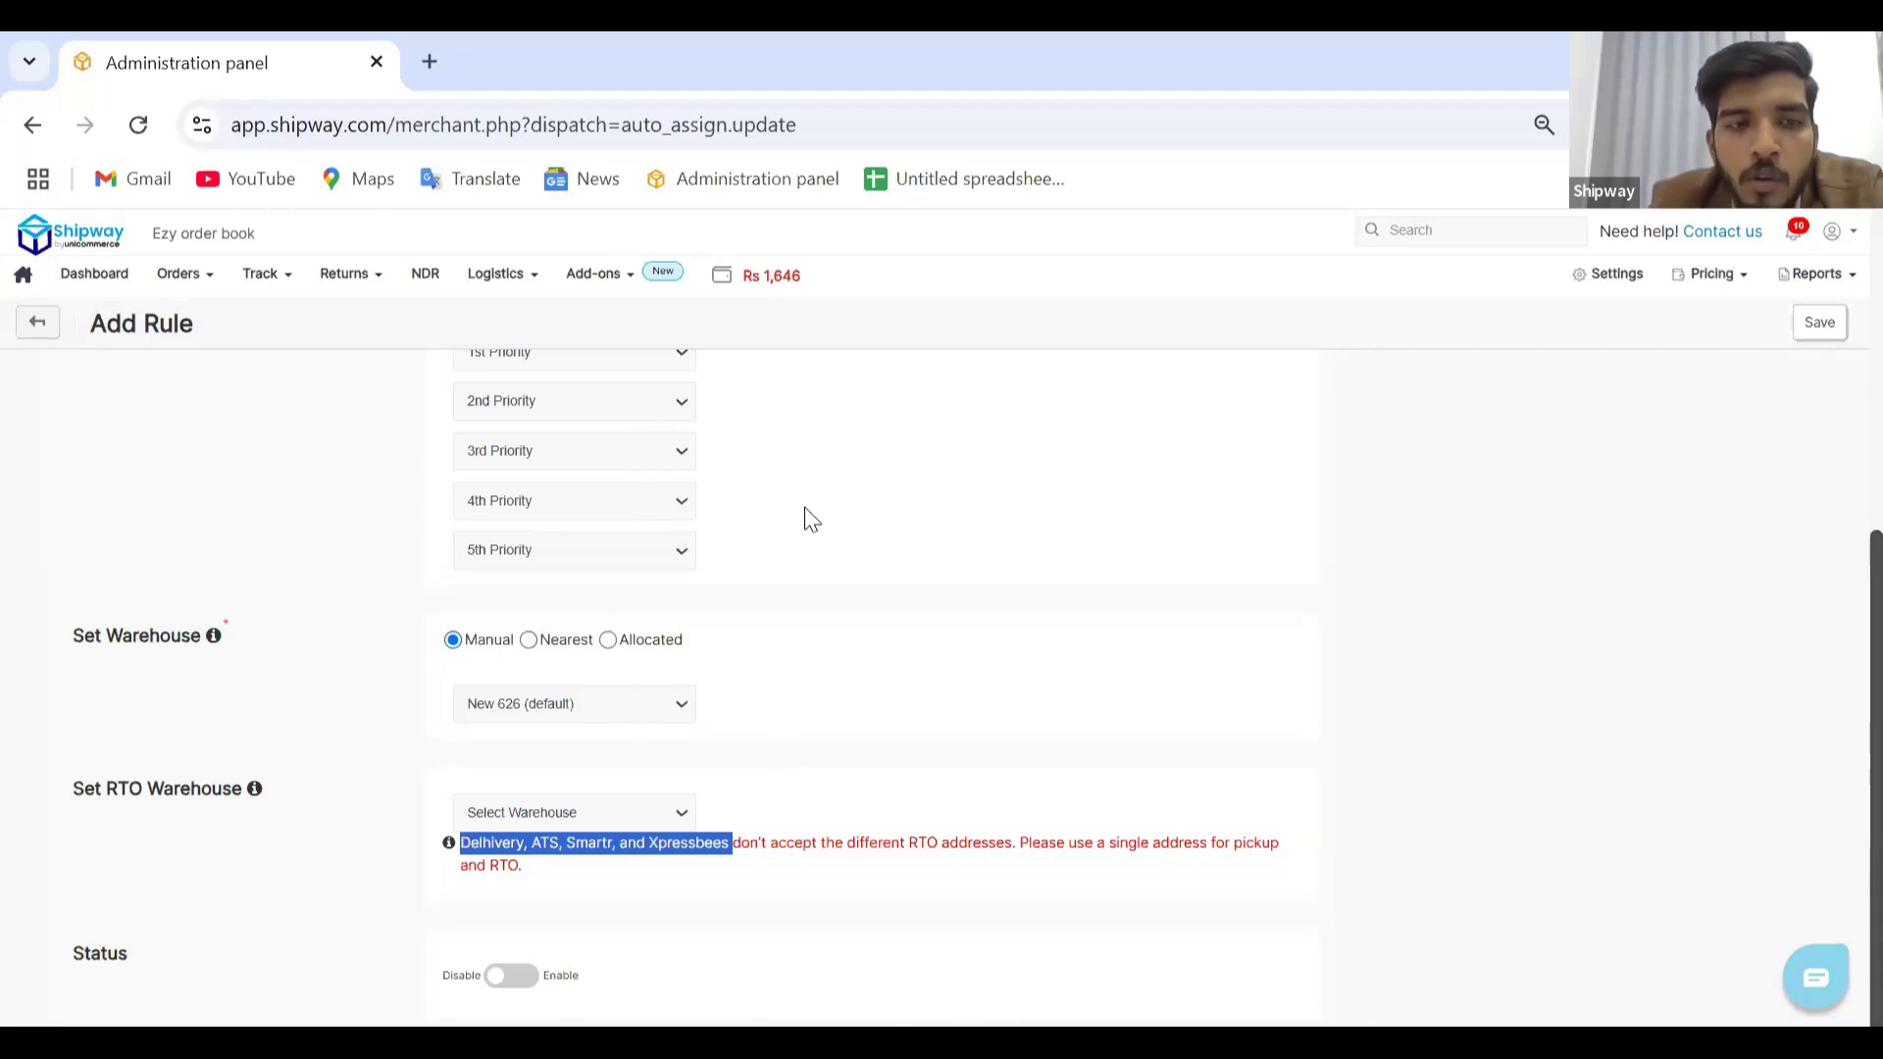
scroll(806, 518, up, 3)
scroll(806, 518, down, 3)
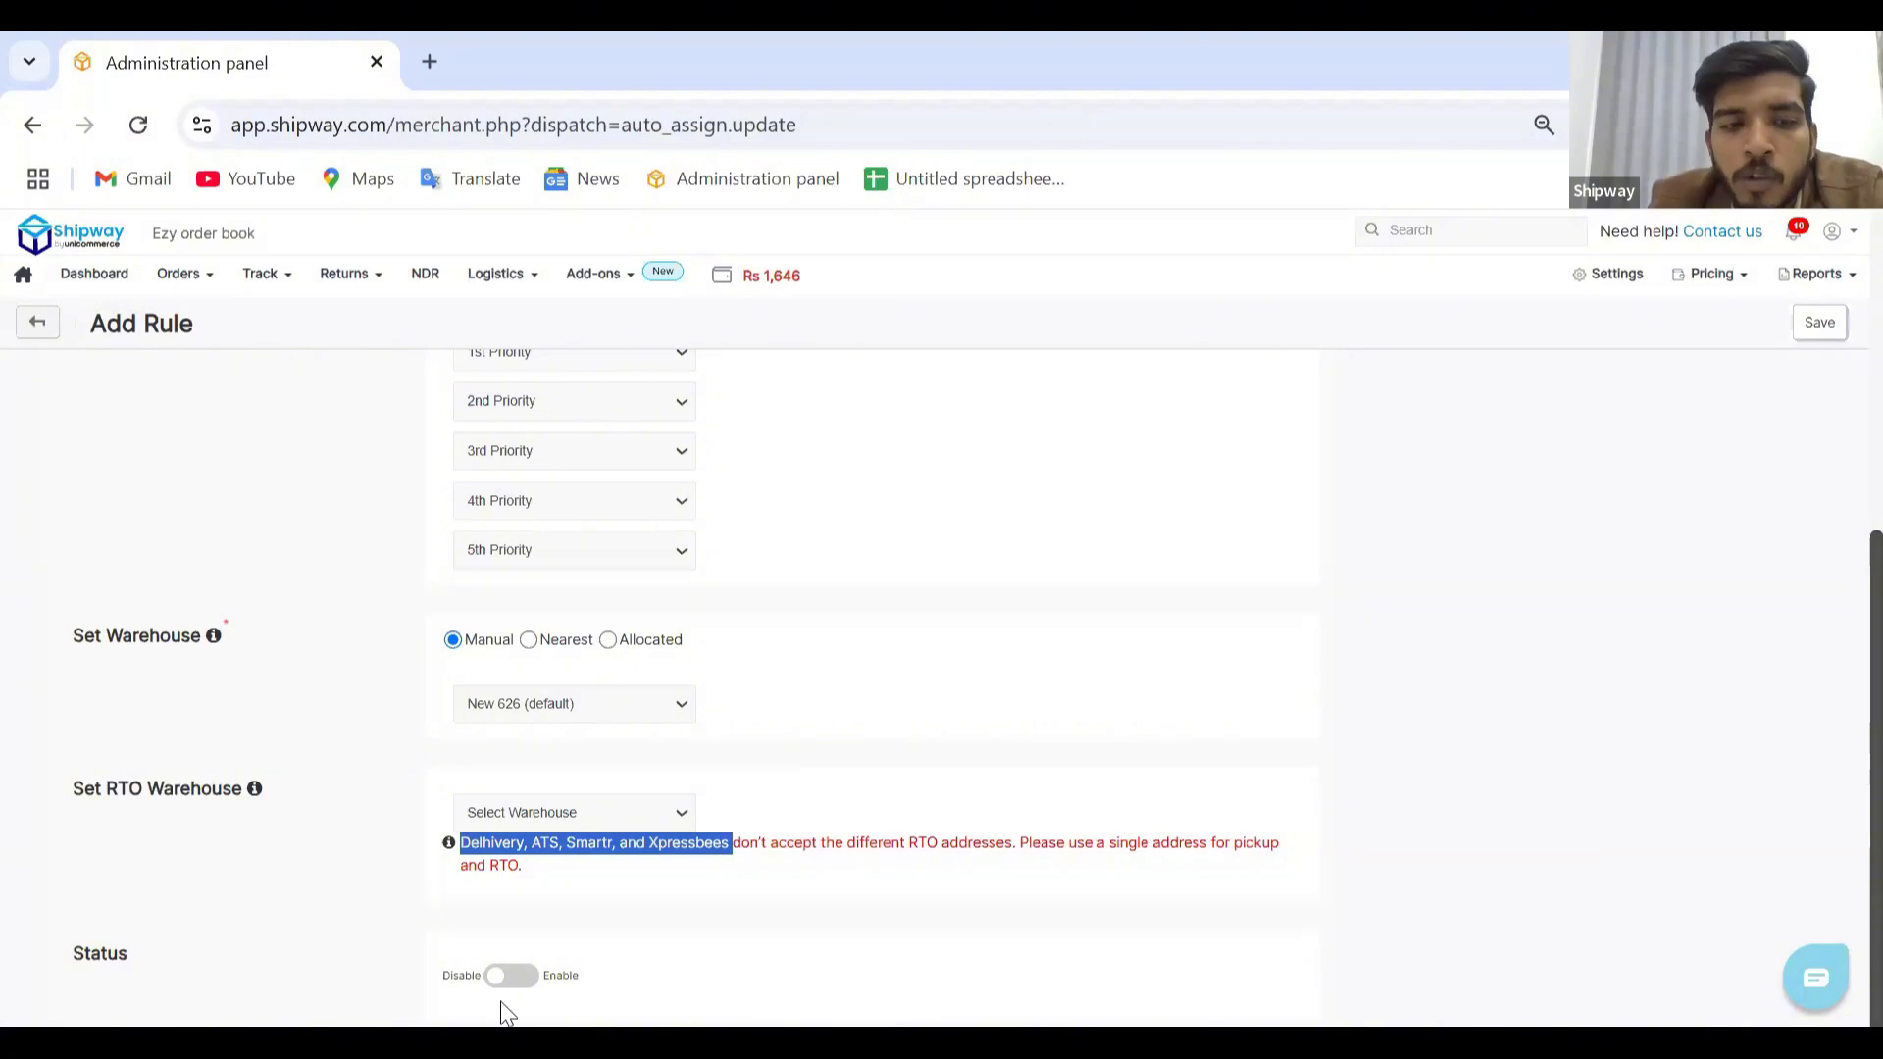
click(519, 977)
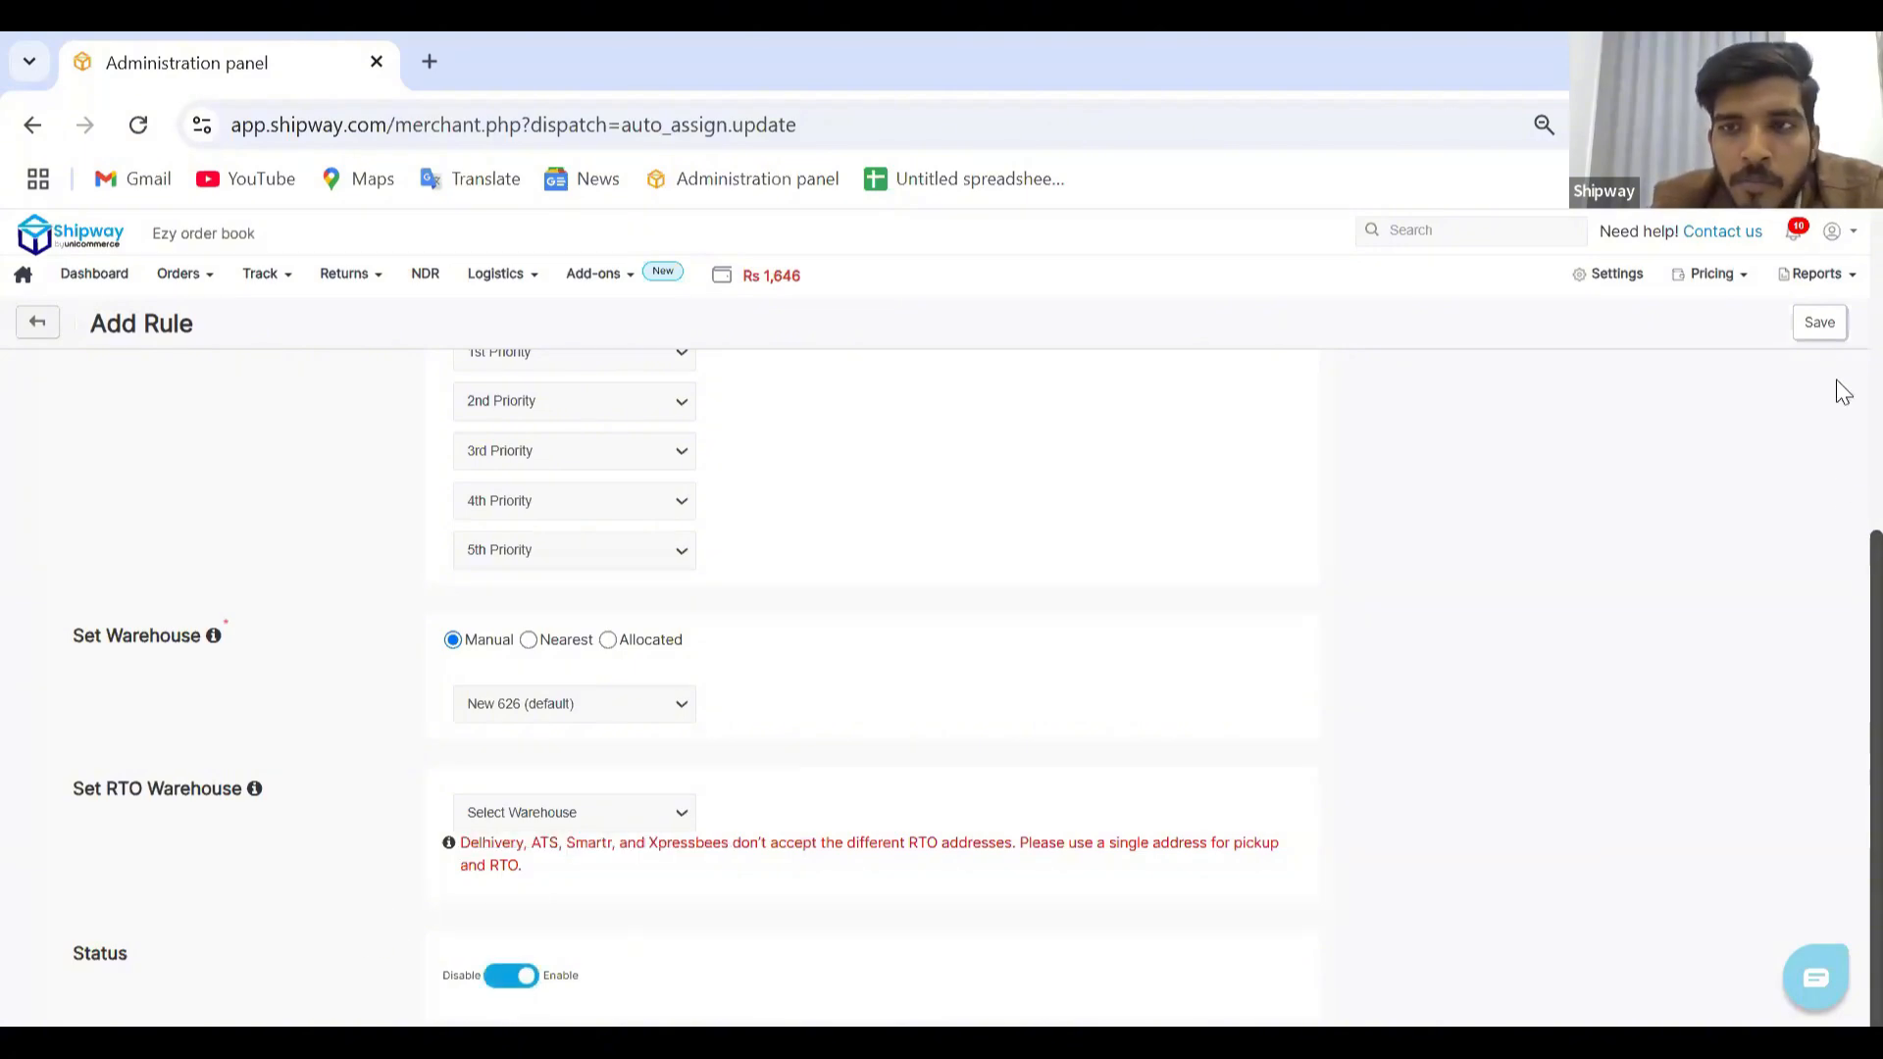
click(1811, 338)
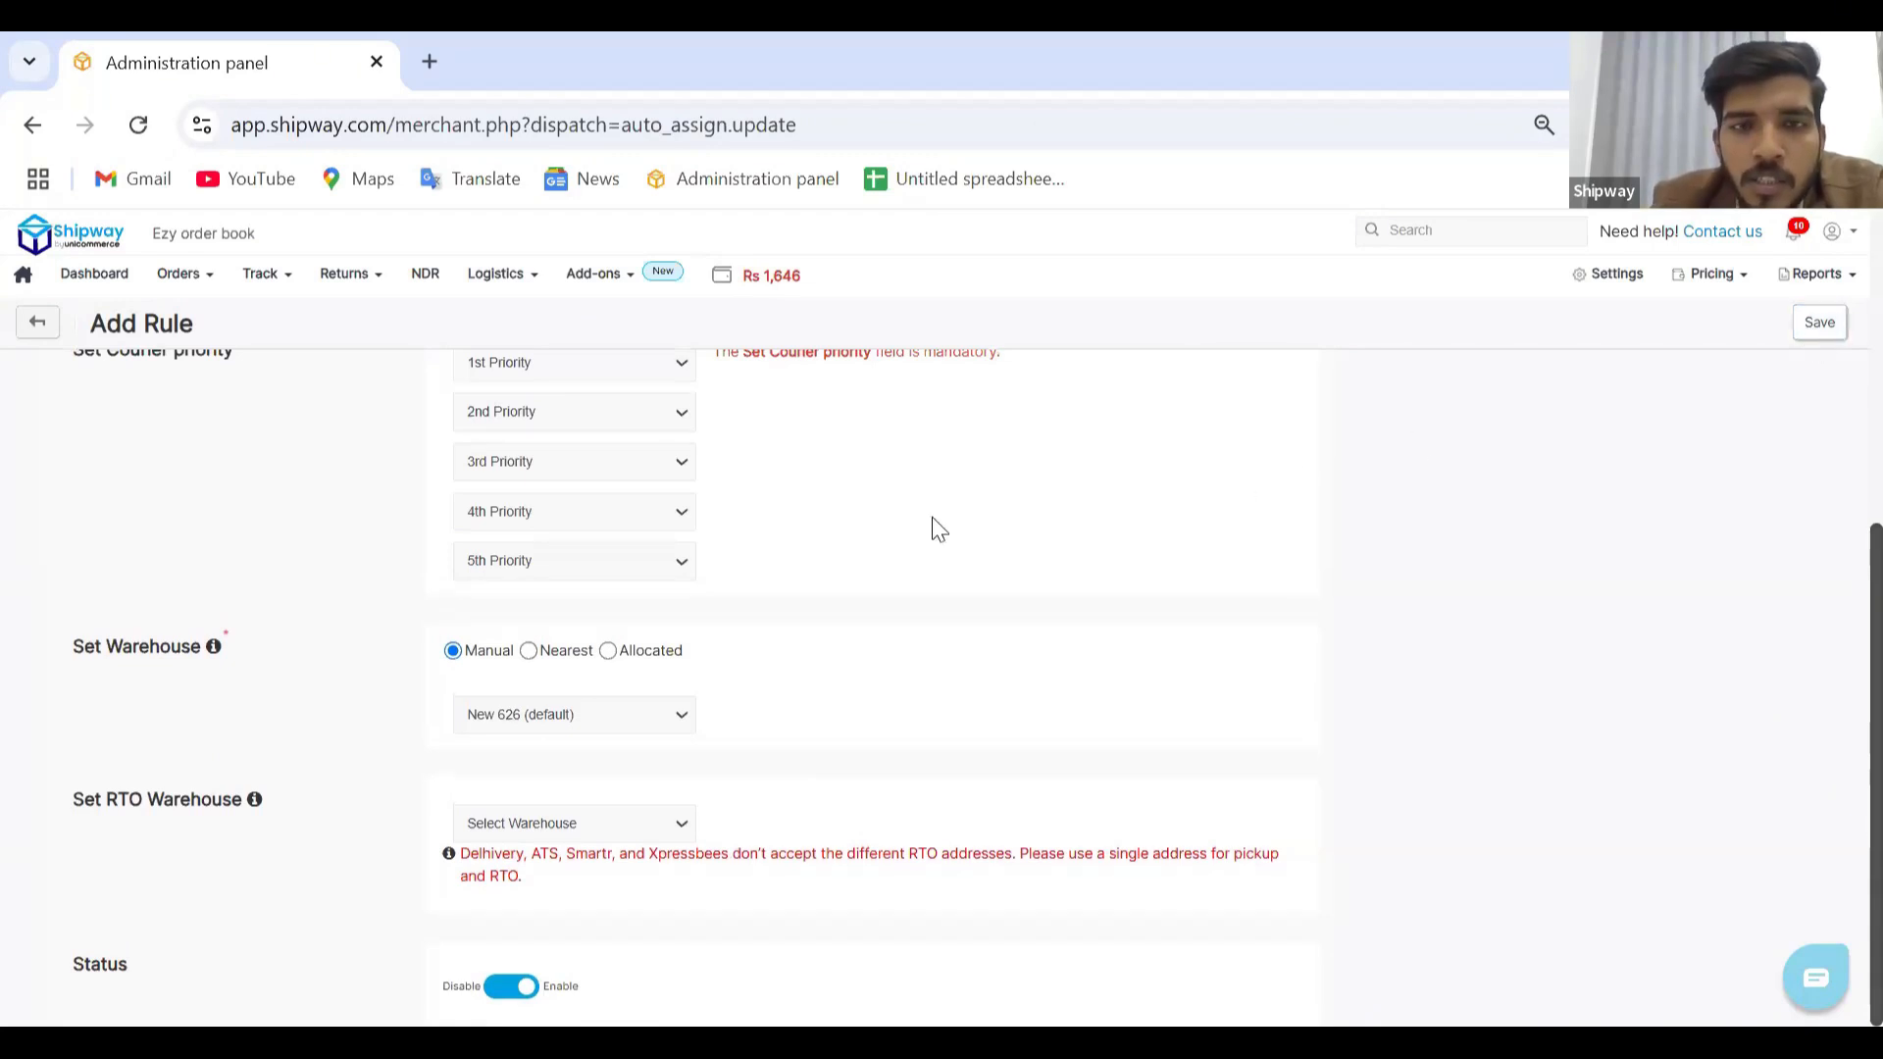
- Set the 1st Priority courier to Shipway Delhivery (0.5kg) and the 2nd to Shipway Ecom Express (0.5kg), and save the rule
scroll(878, 534, up, 2)
click(621, 528)
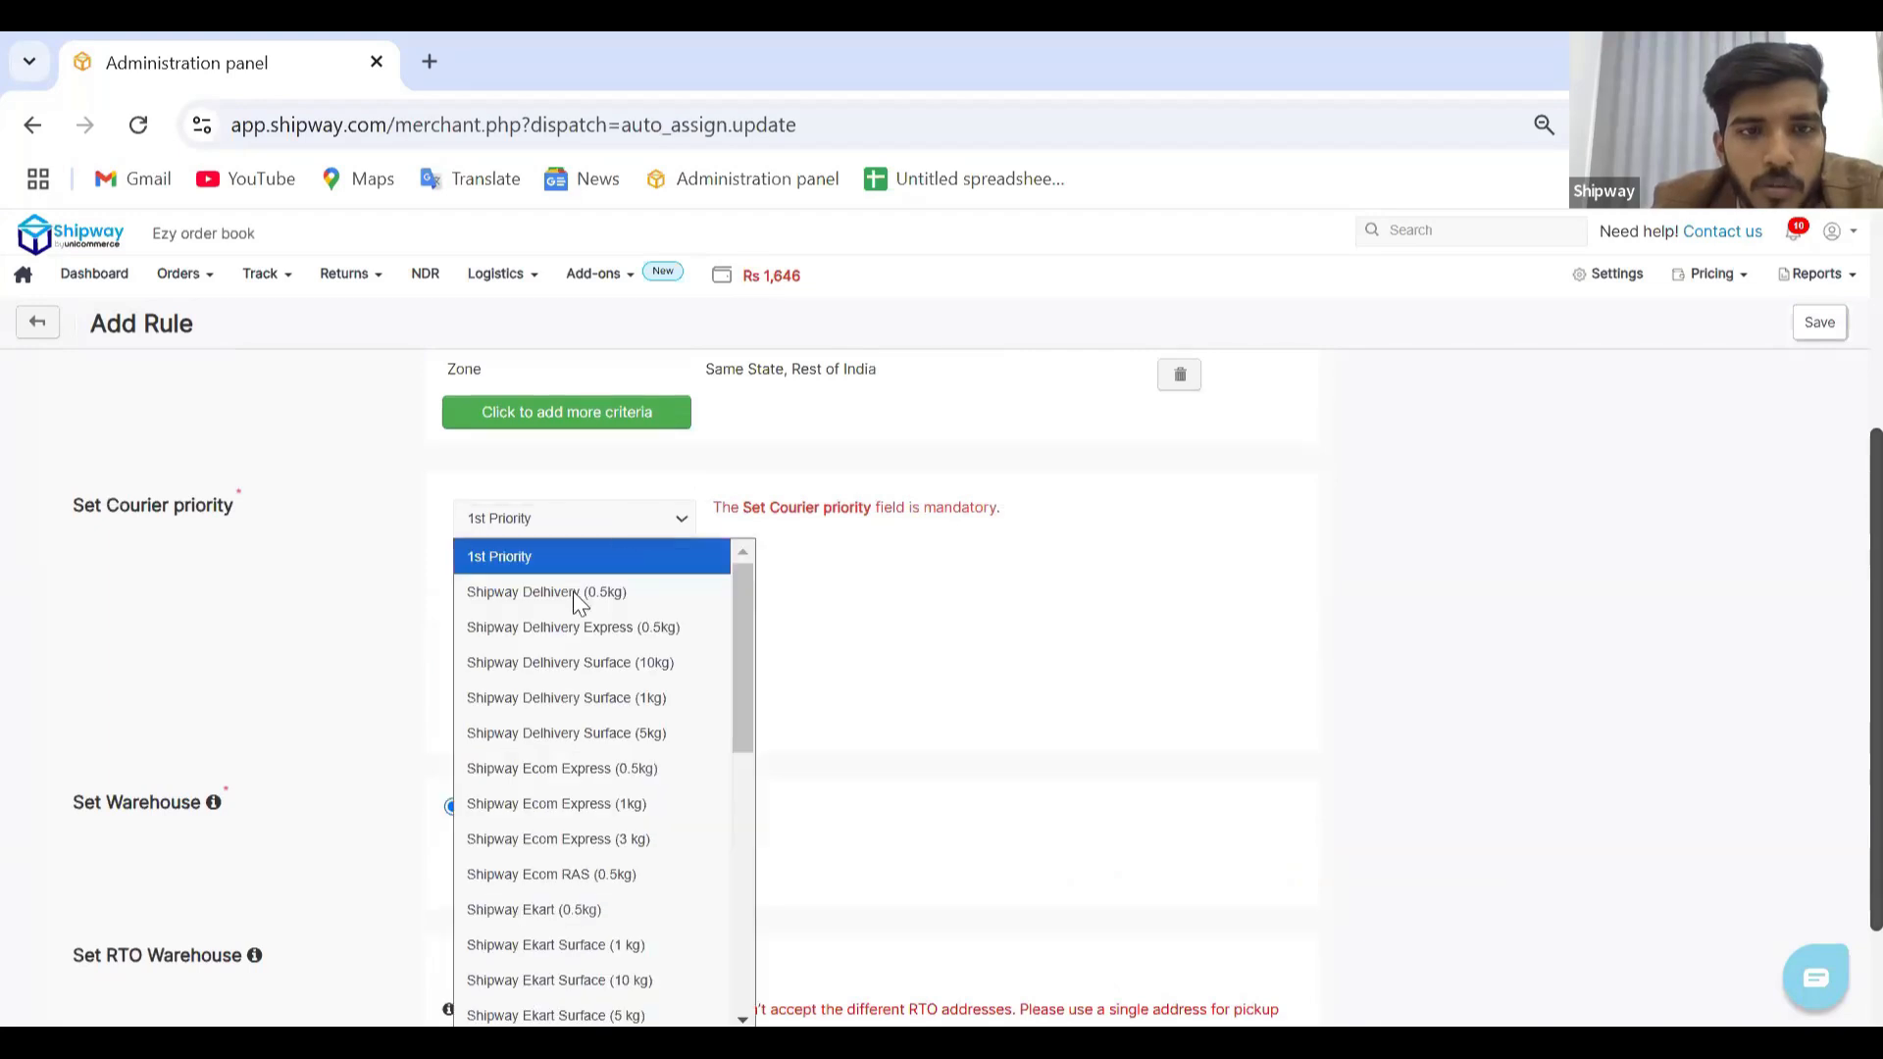
click(571, 593)
click(608, 577)
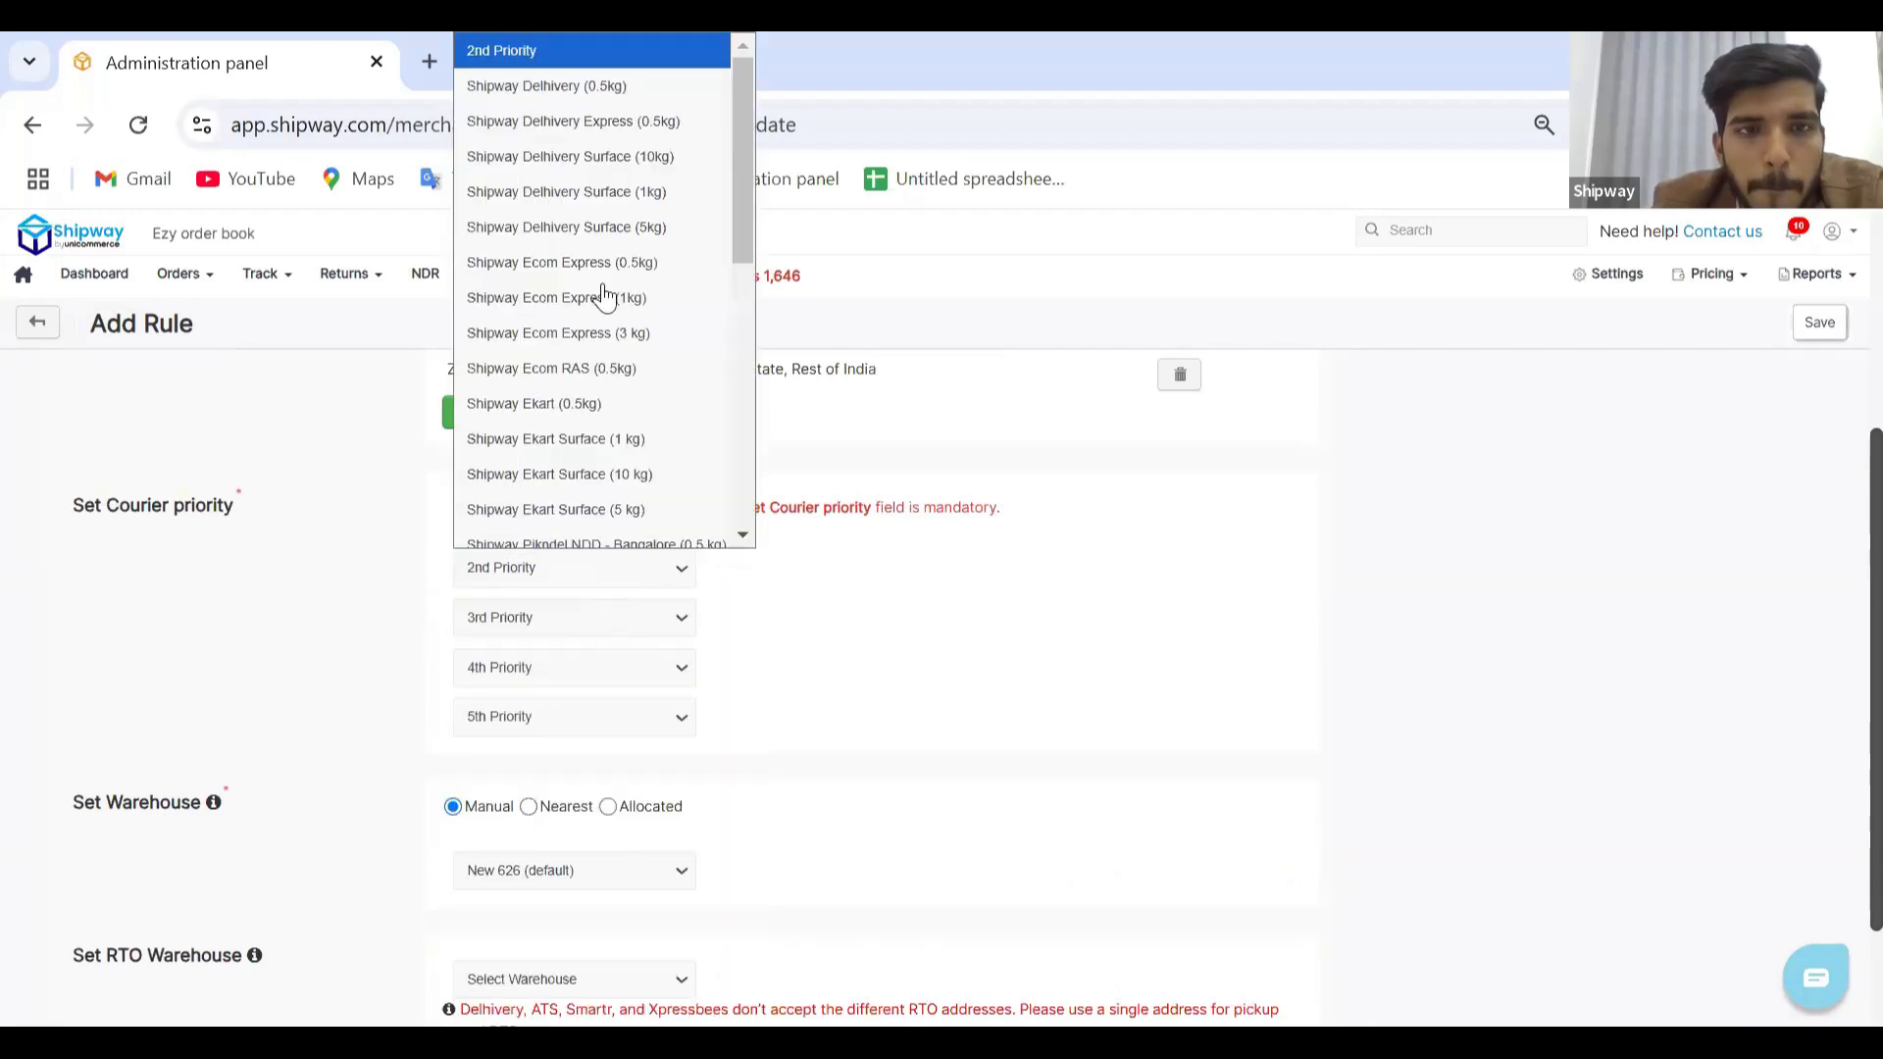
click(602, 266)
scroll(657, 814, down, 2)
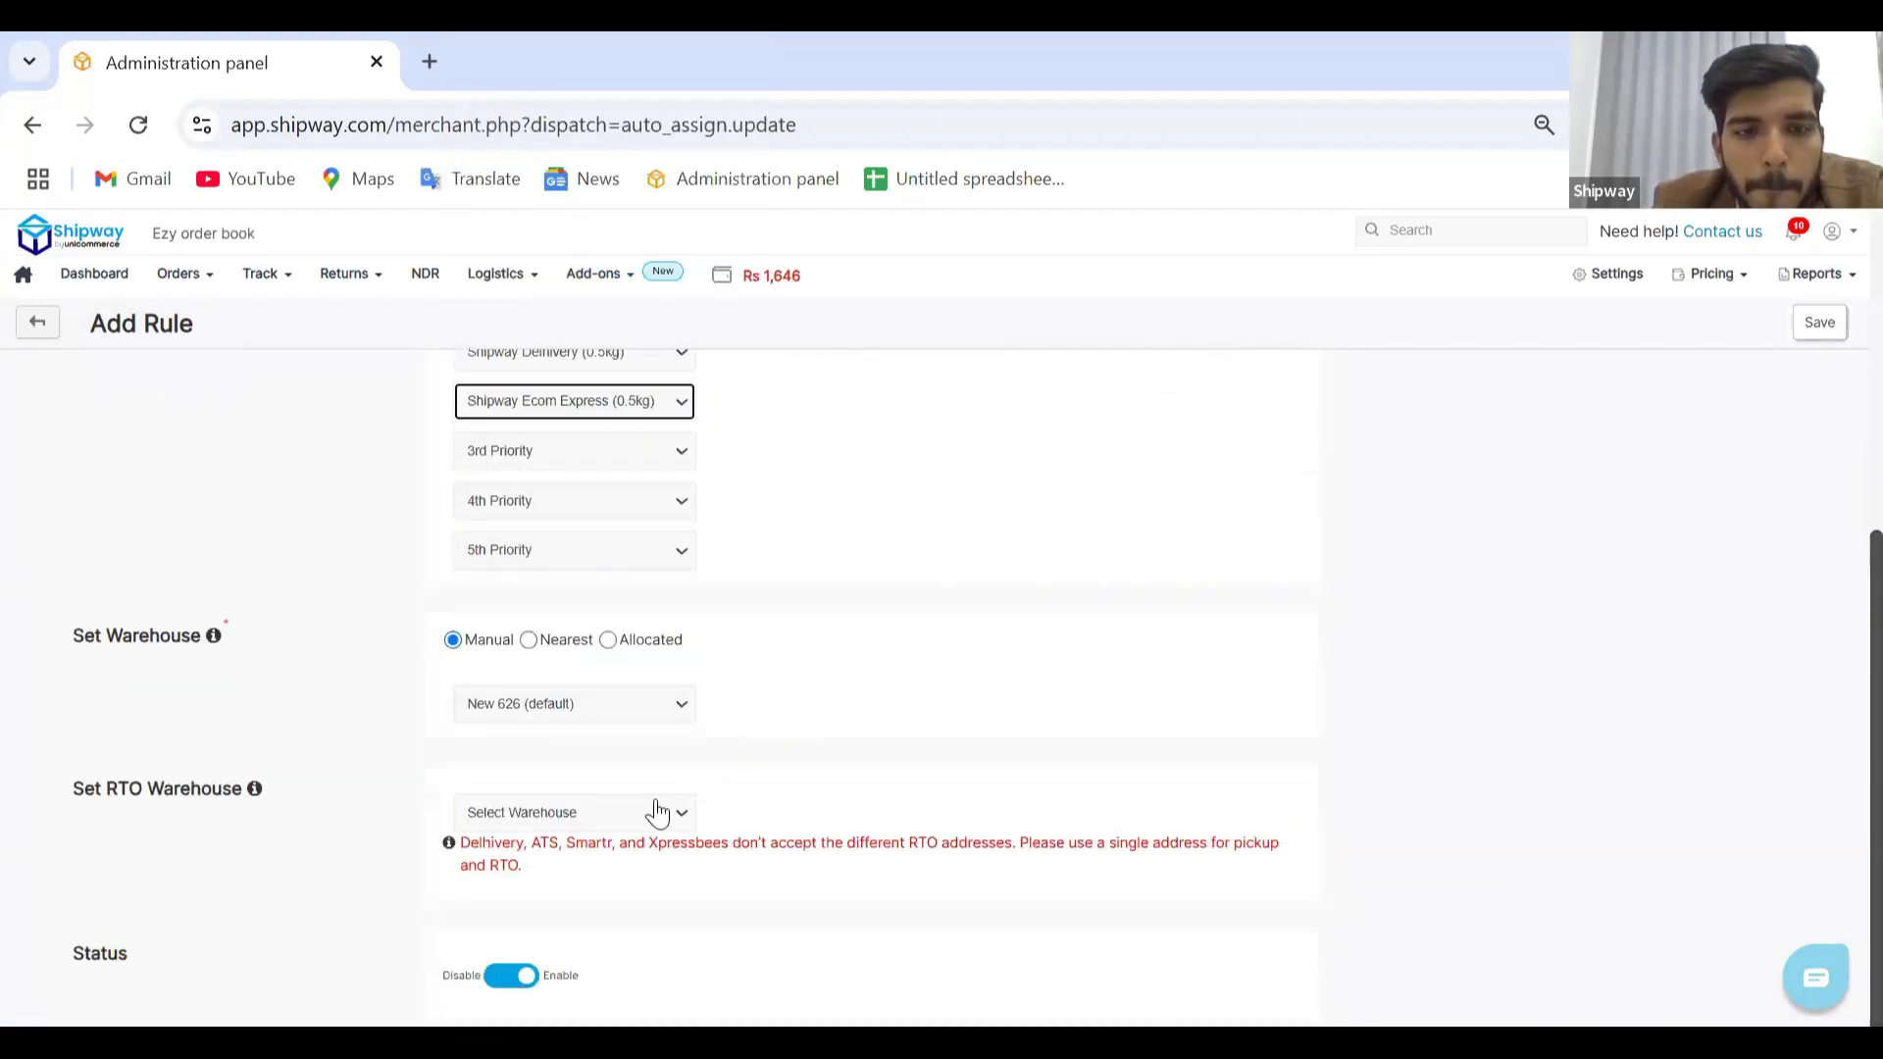
click(1819, 277)
click(1819, 324)
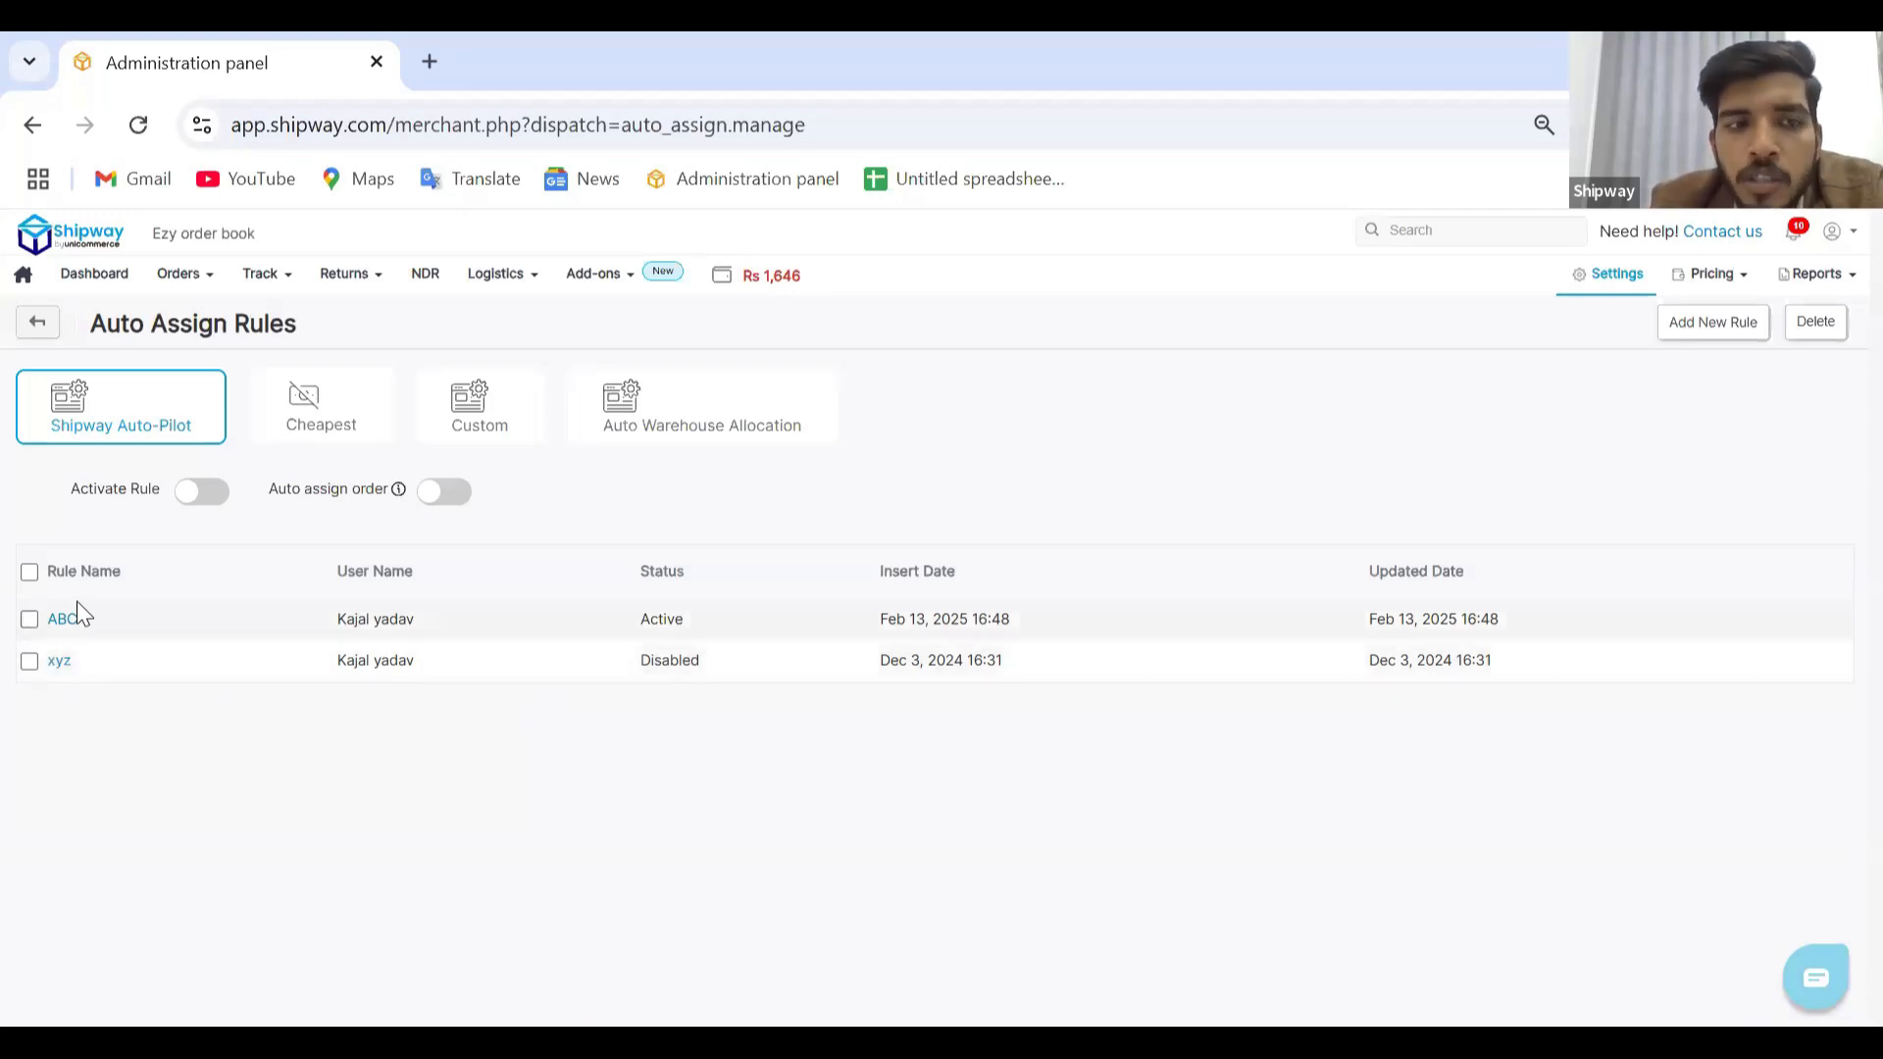
- Activate the Shipway Auto-Pilot rule with auto assign order, and view the Cheapest assignment option
click(204, 492)
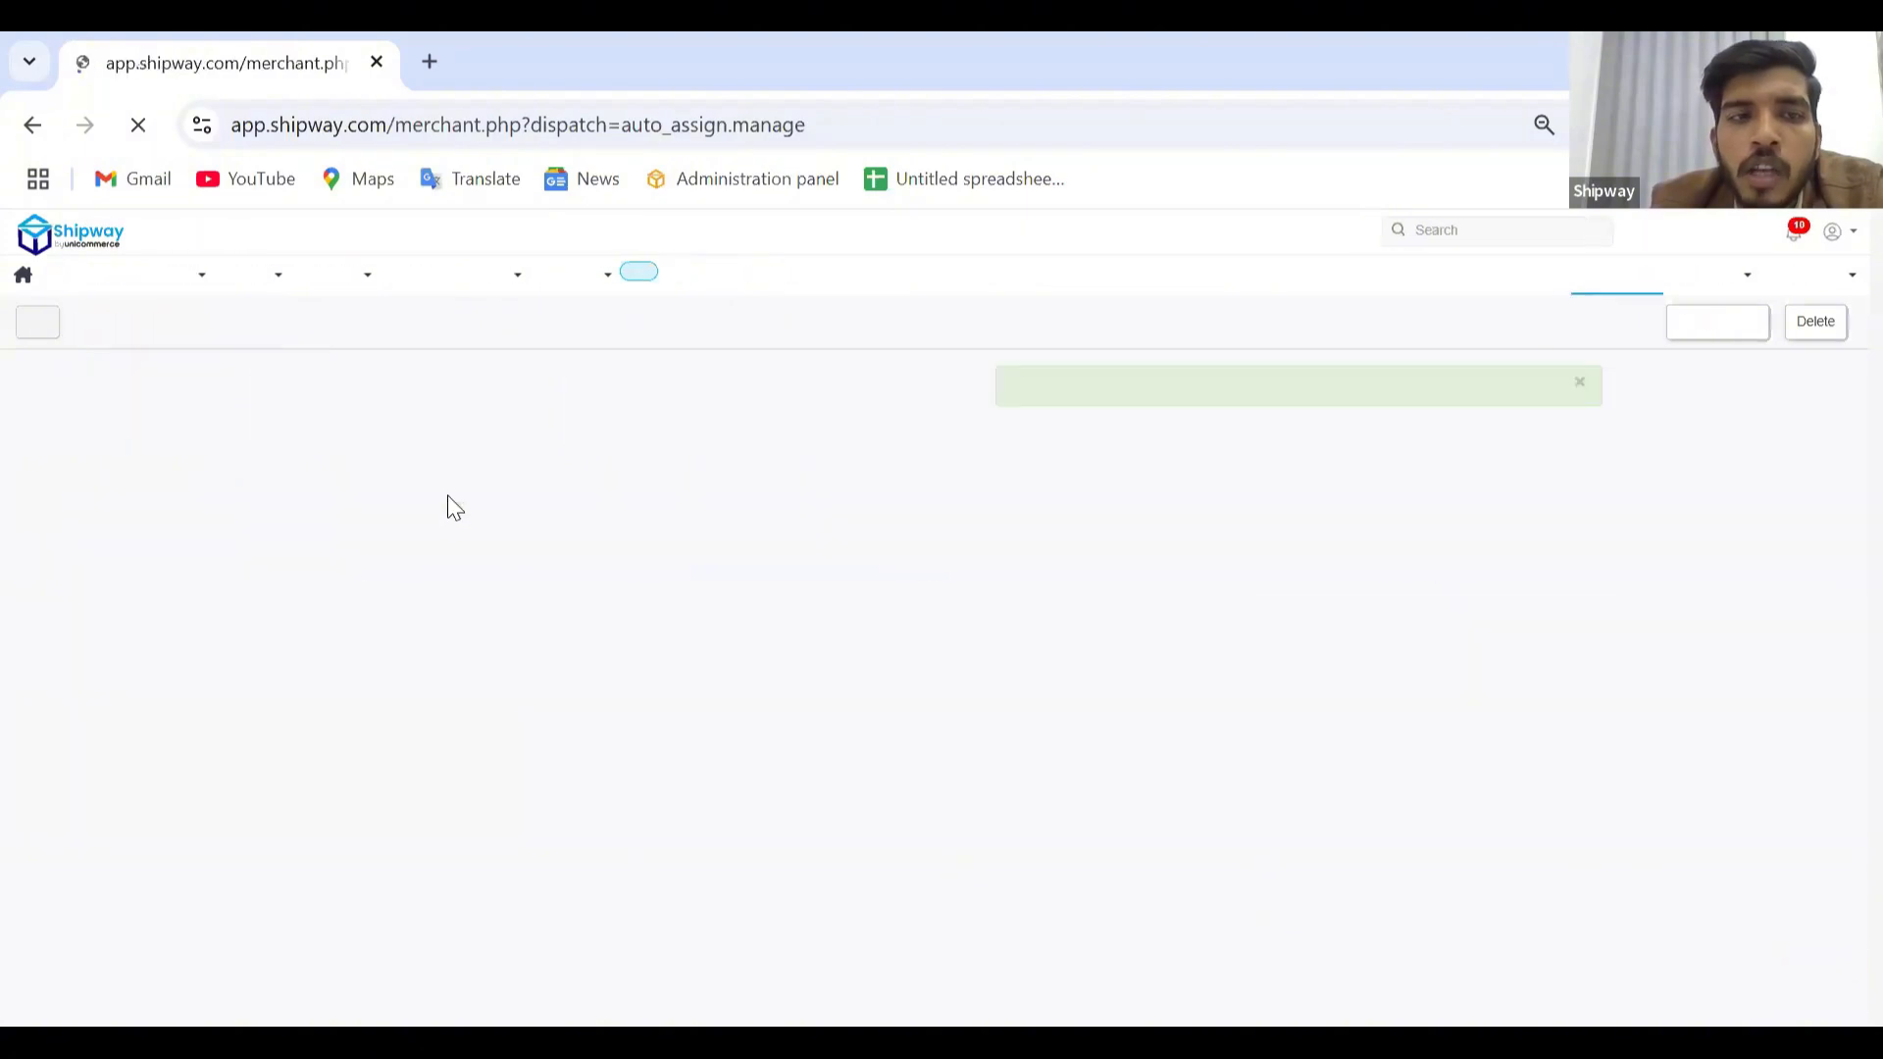
click(447, 496)
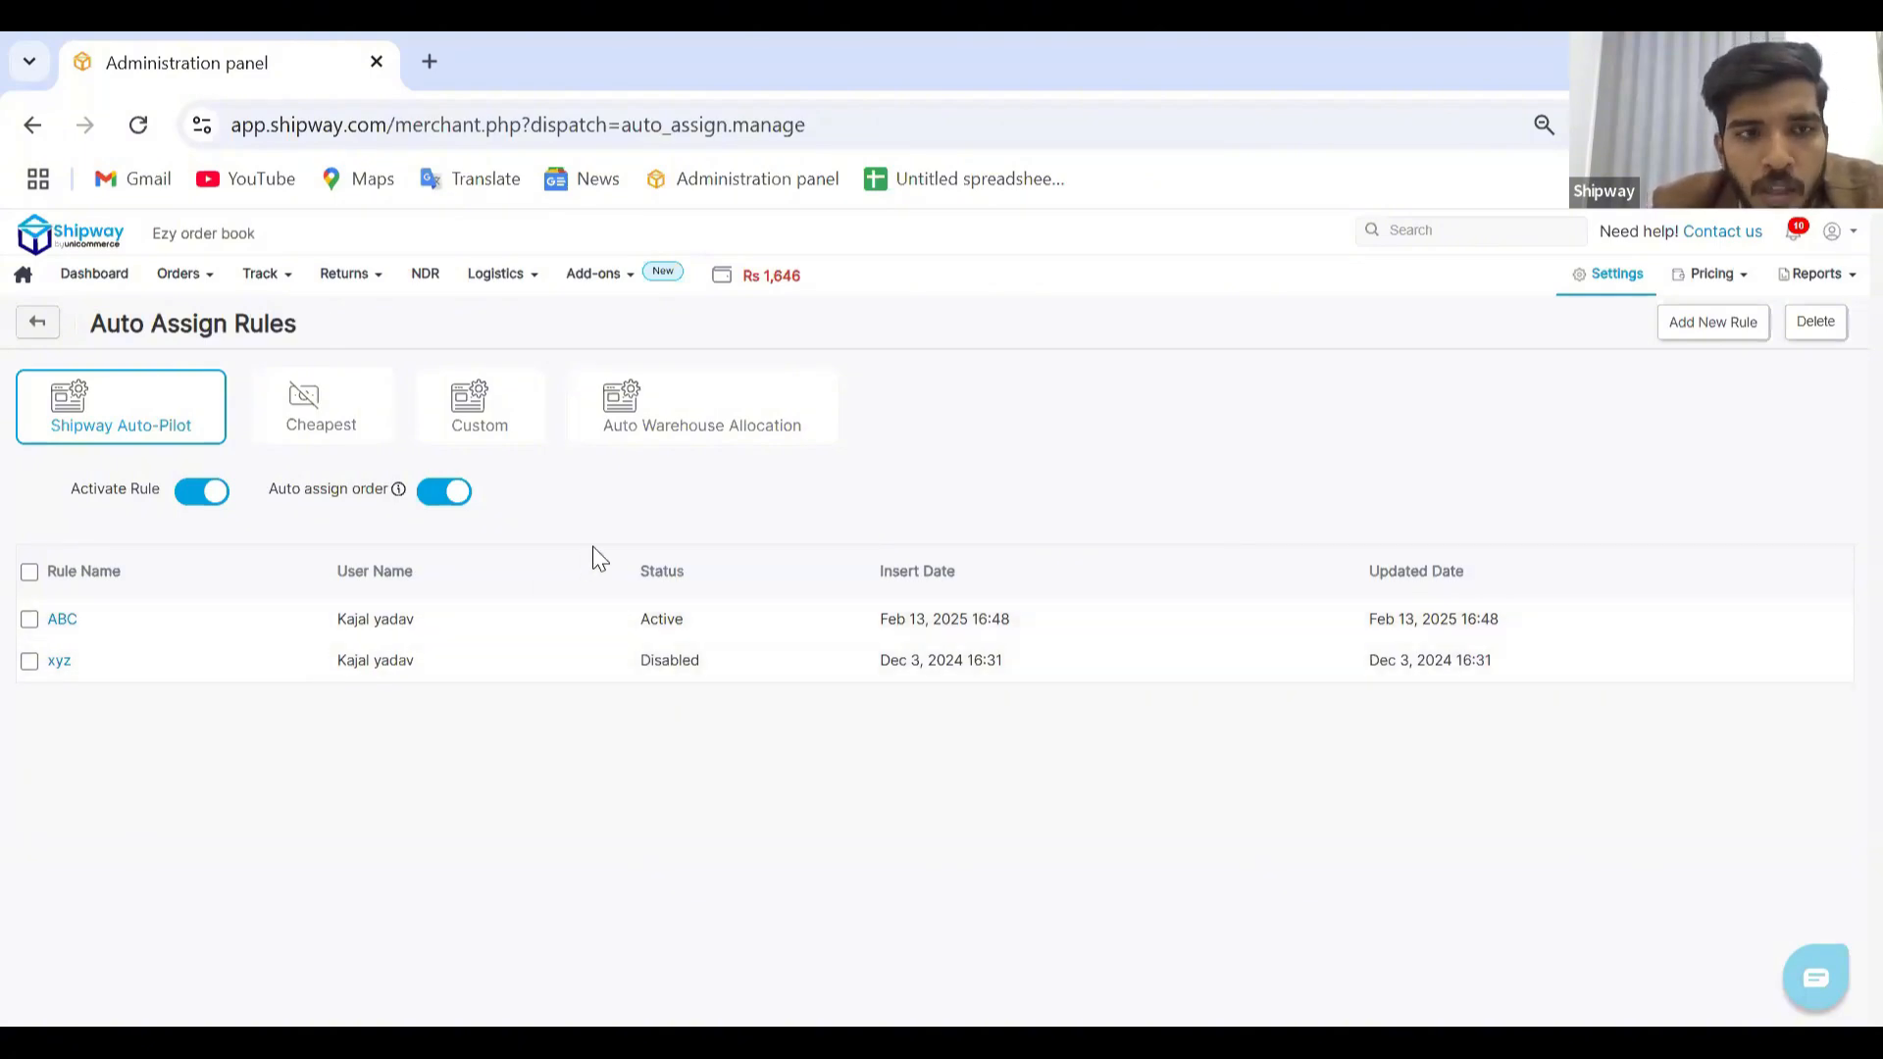
click(341, 437)
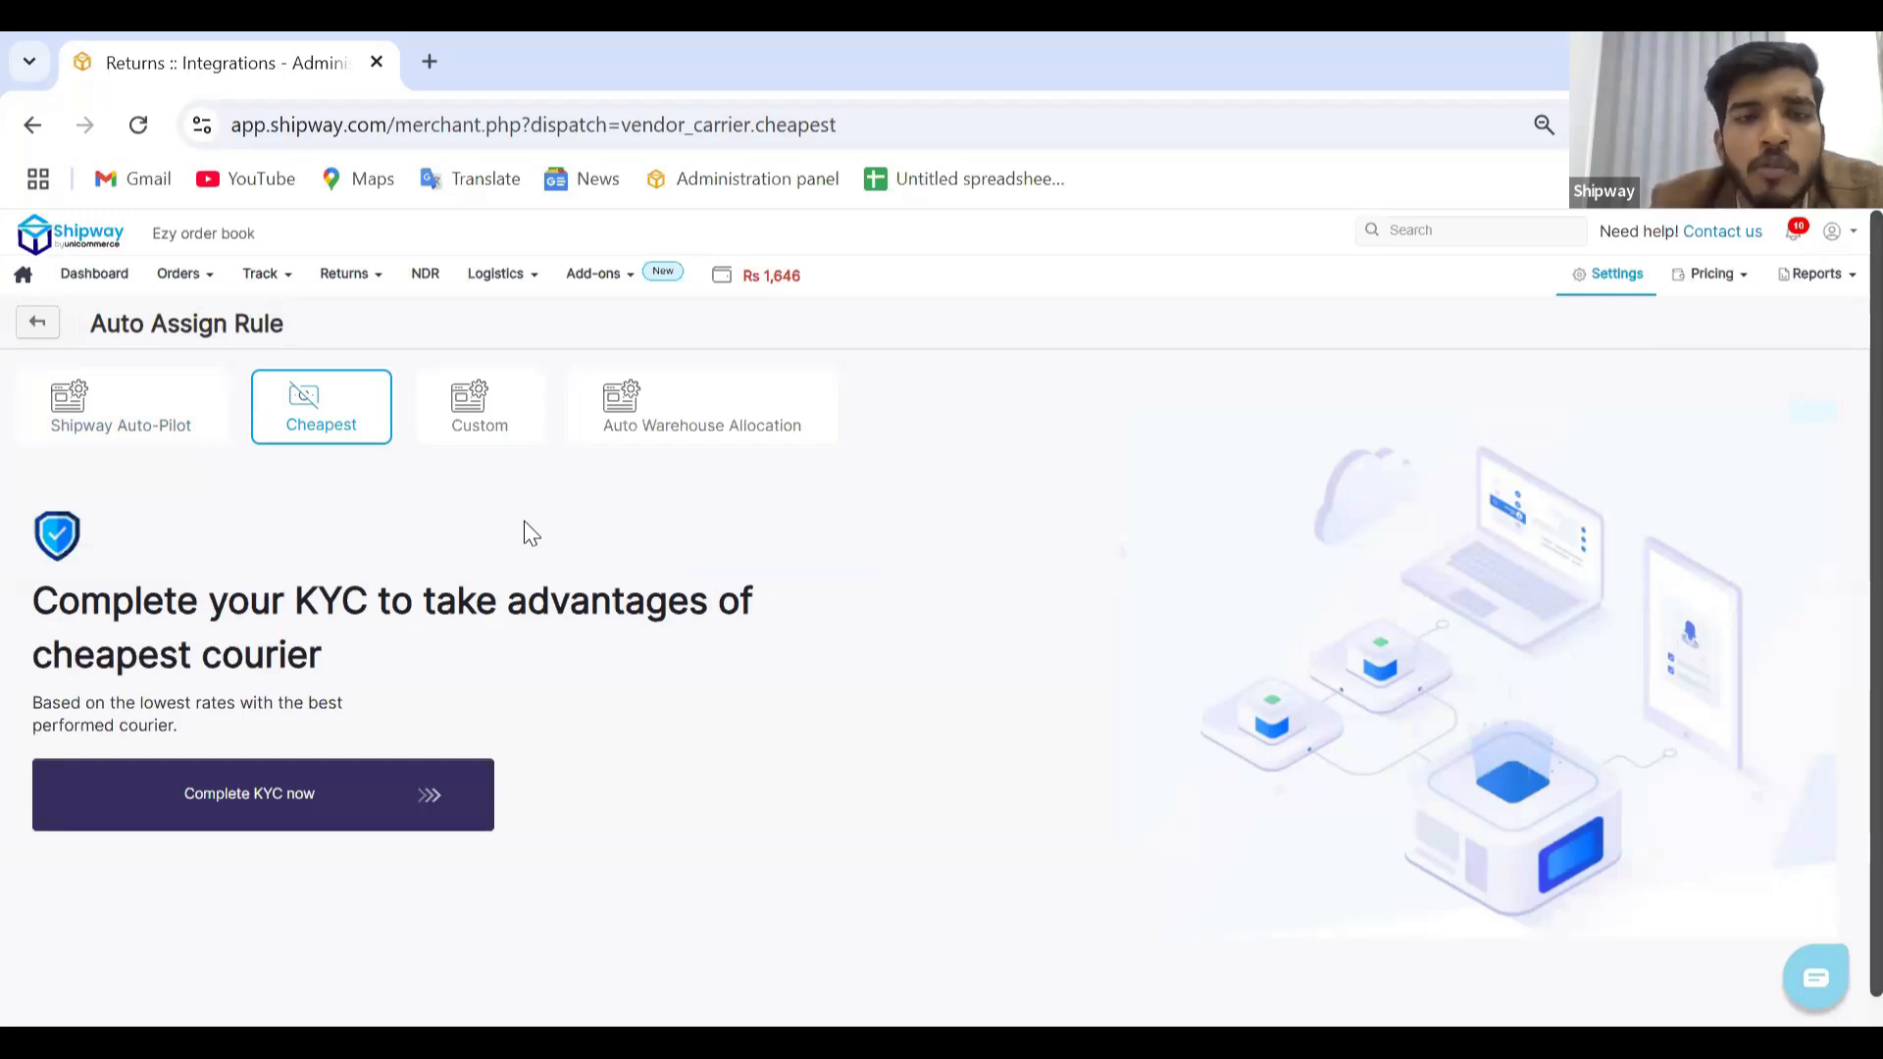
- Replace Shipway Shadowfax(0.5kg) with Shipway Delhivery(0.5kg) in the Custom rule's carriers priority, and activate the rule with auto assign order
click(500, 429)
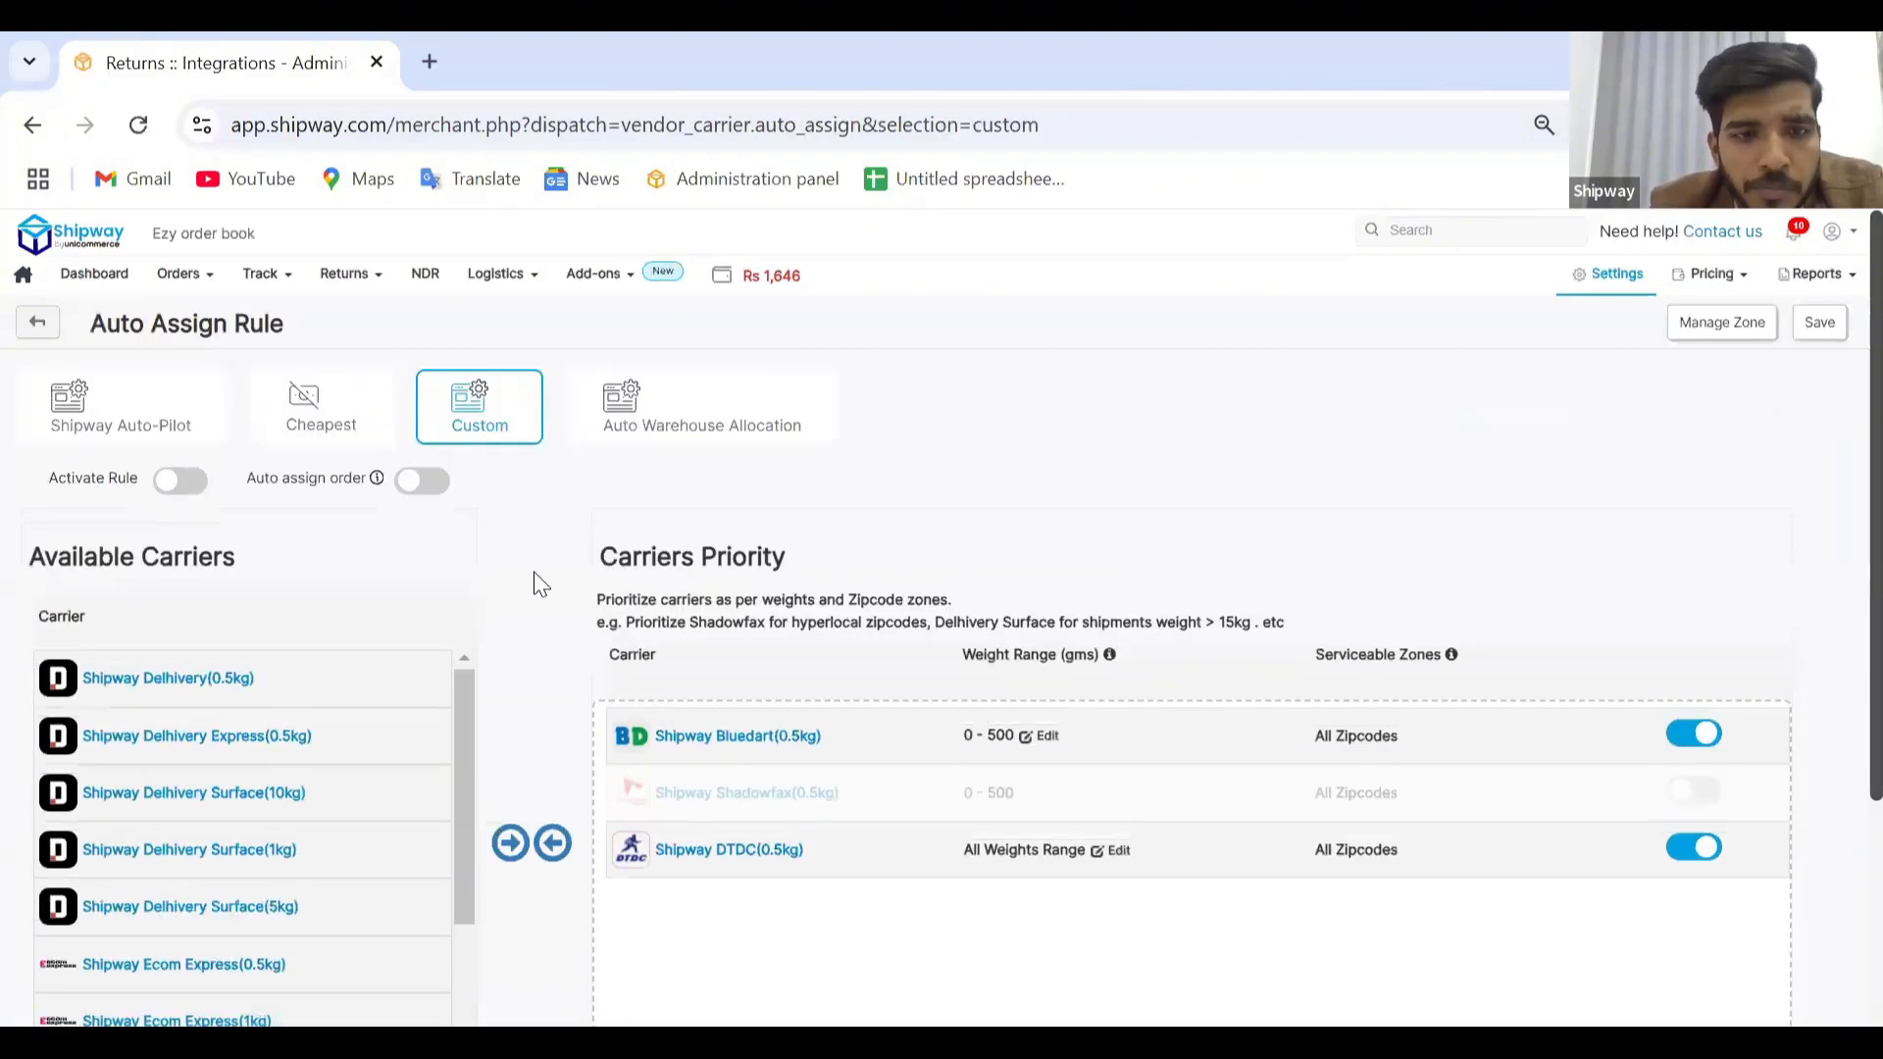
scroll(540, 584, down, 1)
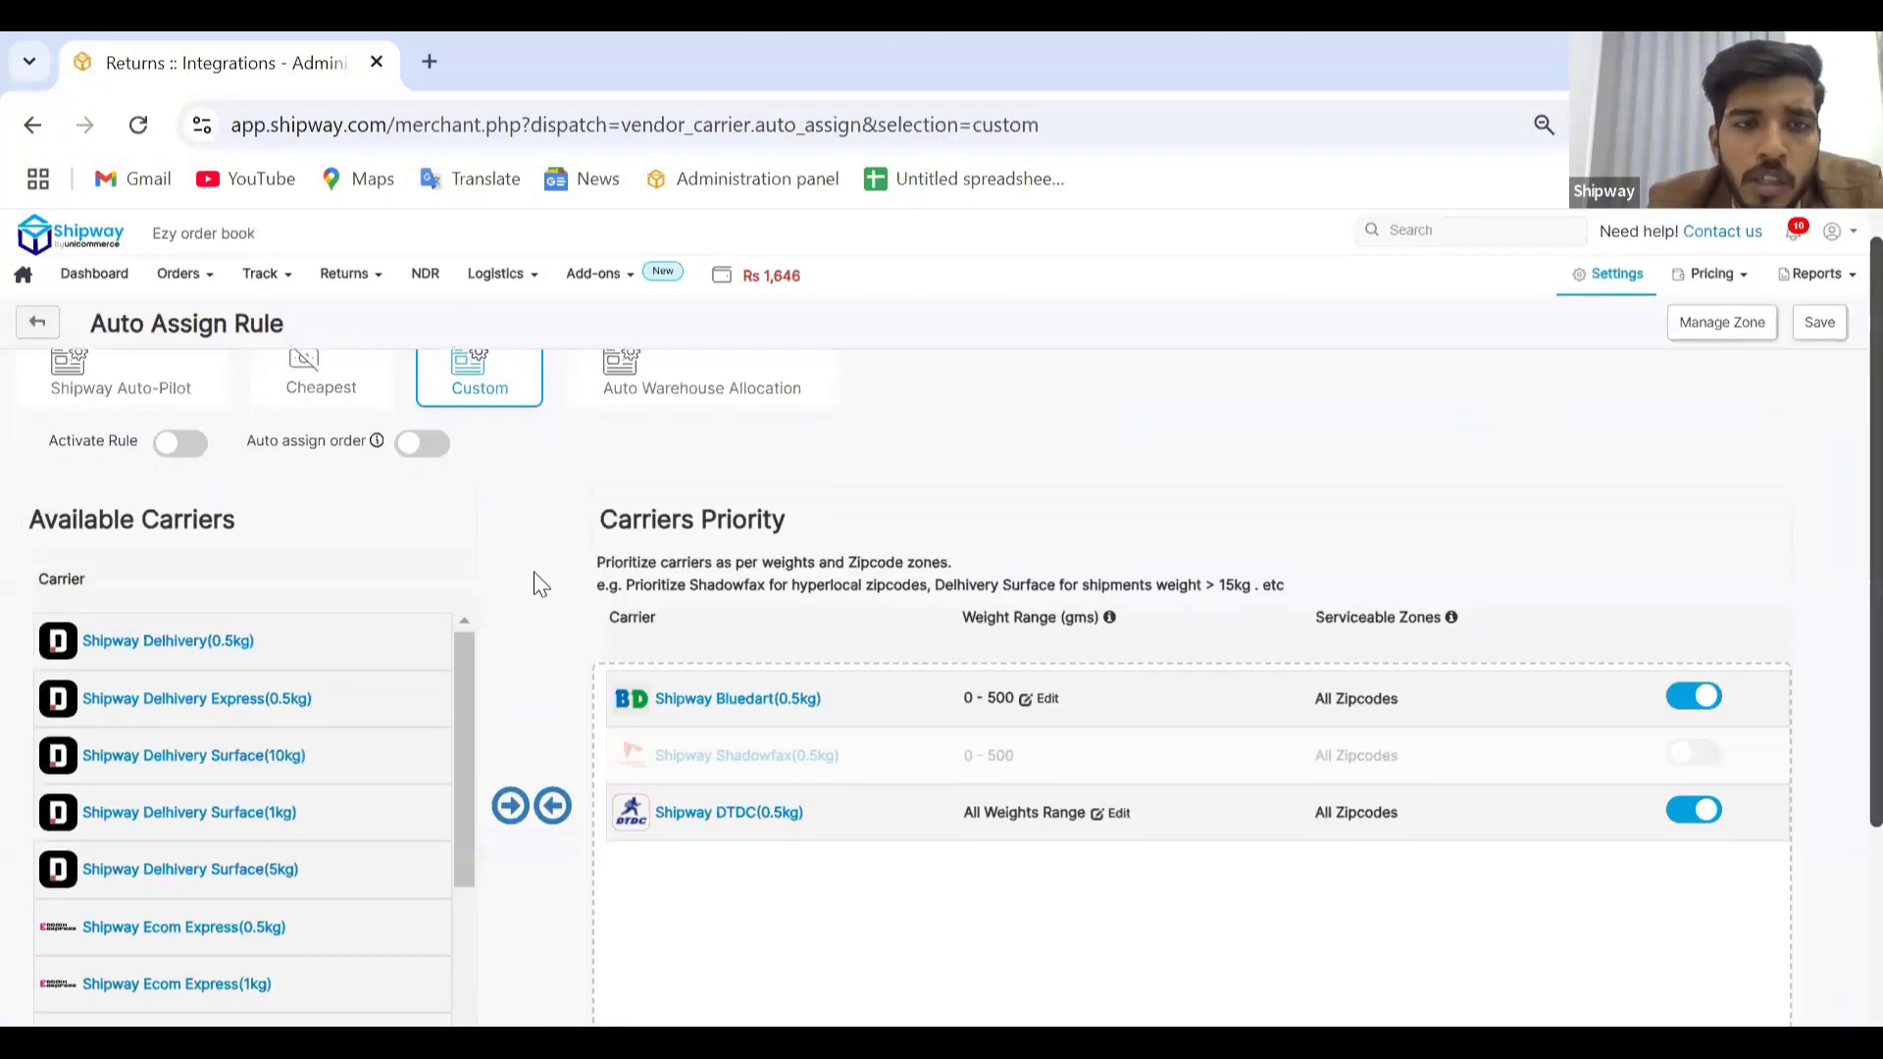
scroll(539, 582, down, 2)
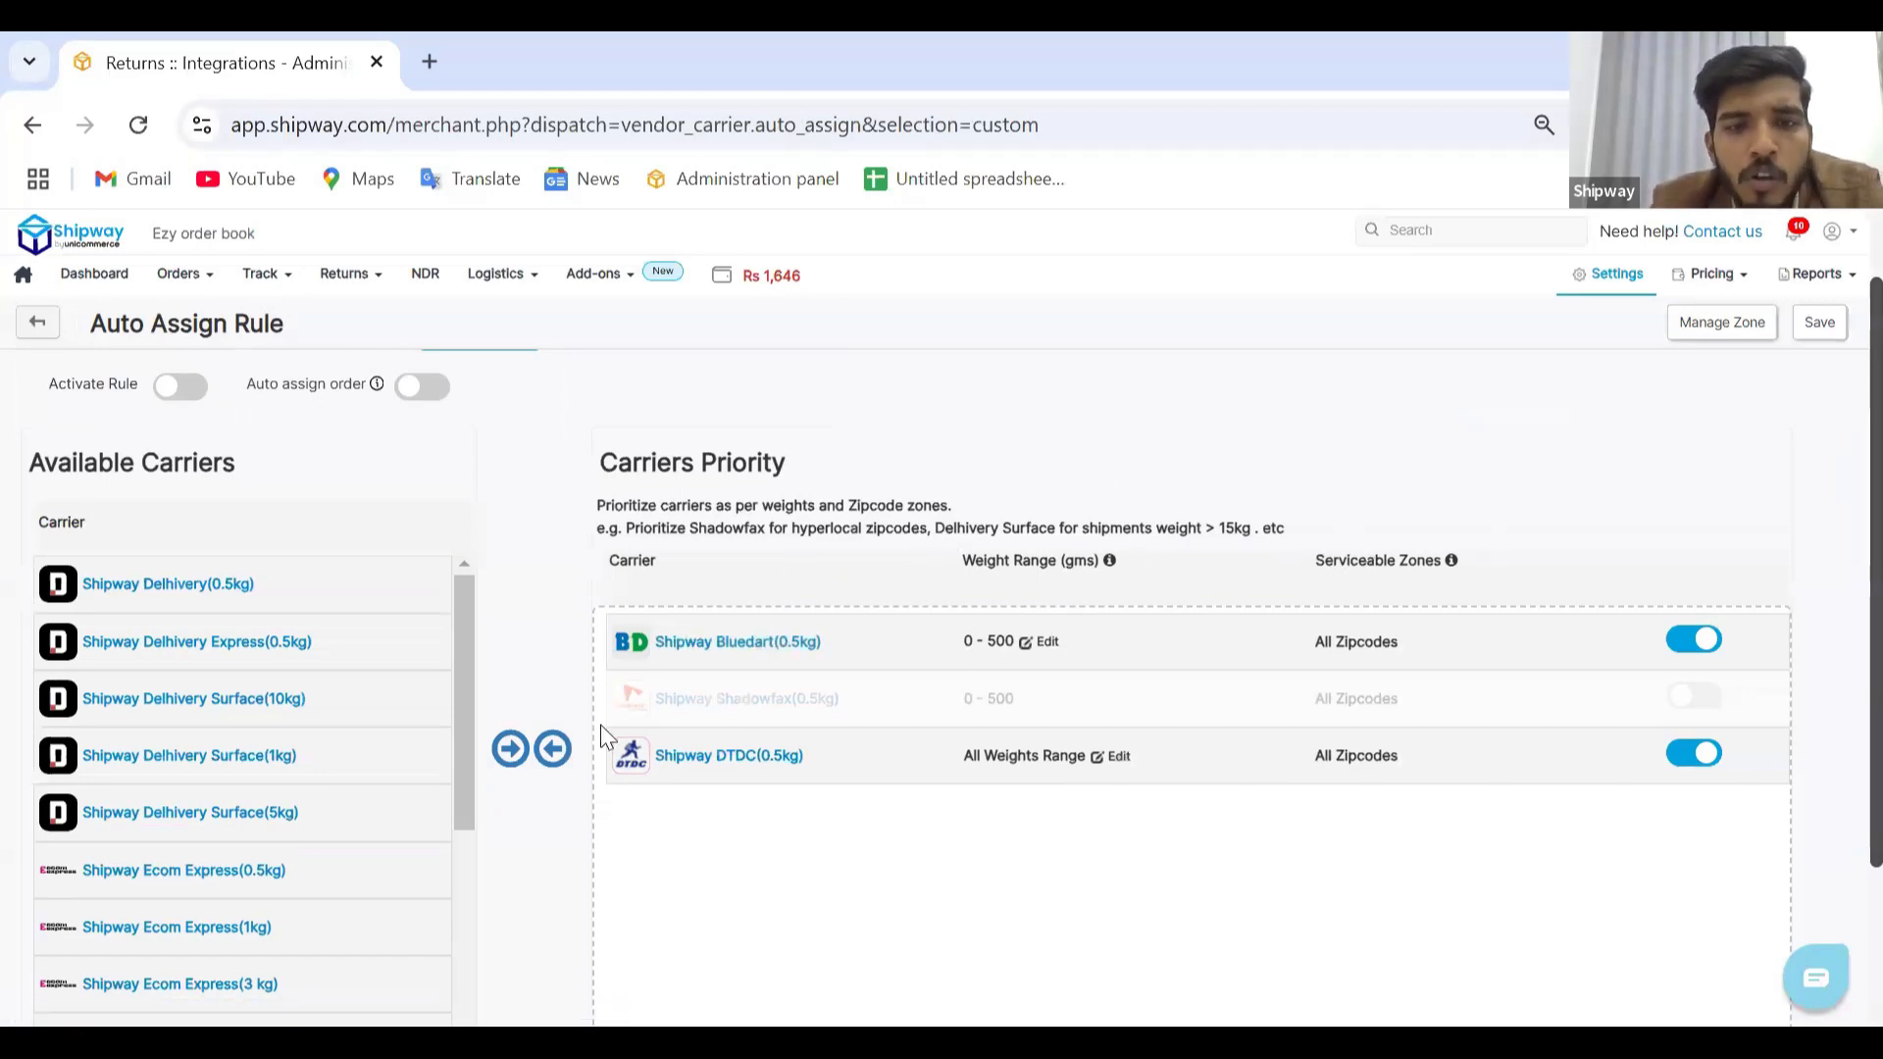
drag(180, 600, 855, 866)
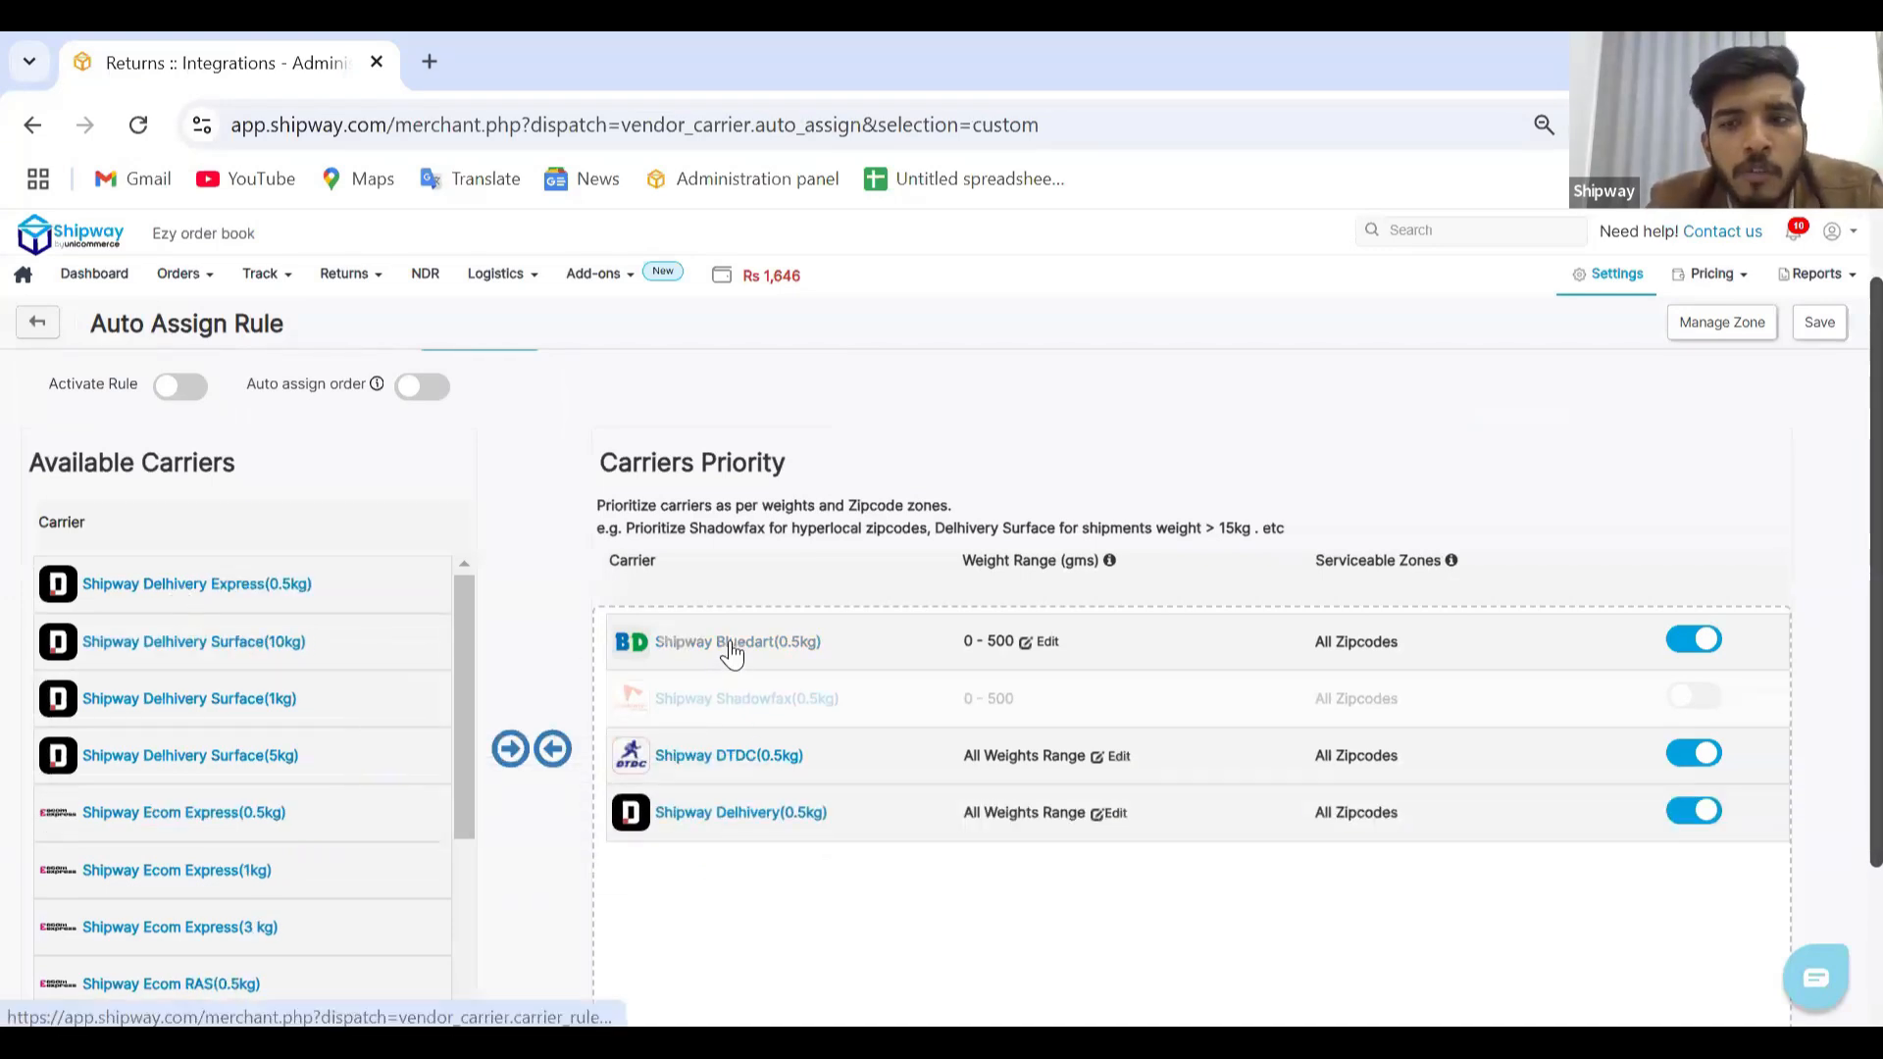
drag(731, 668, 219, 699)
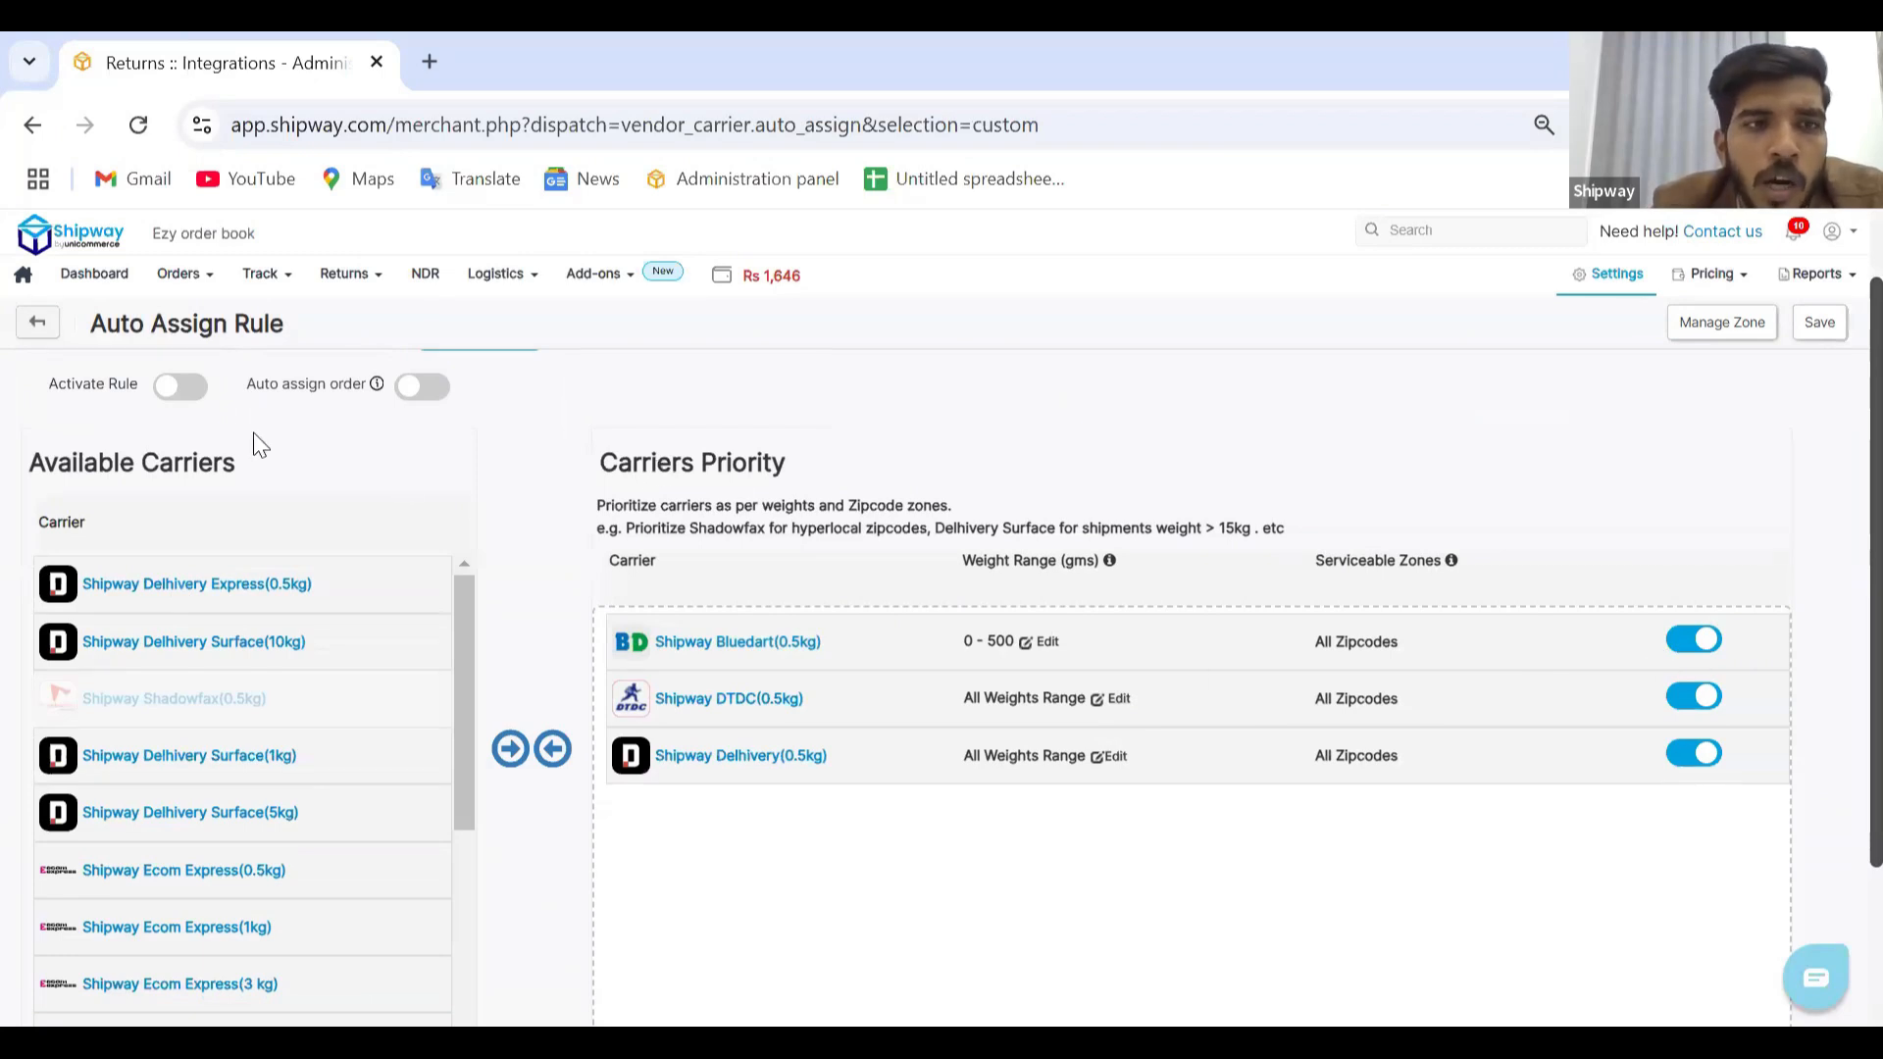
click(183, 388)
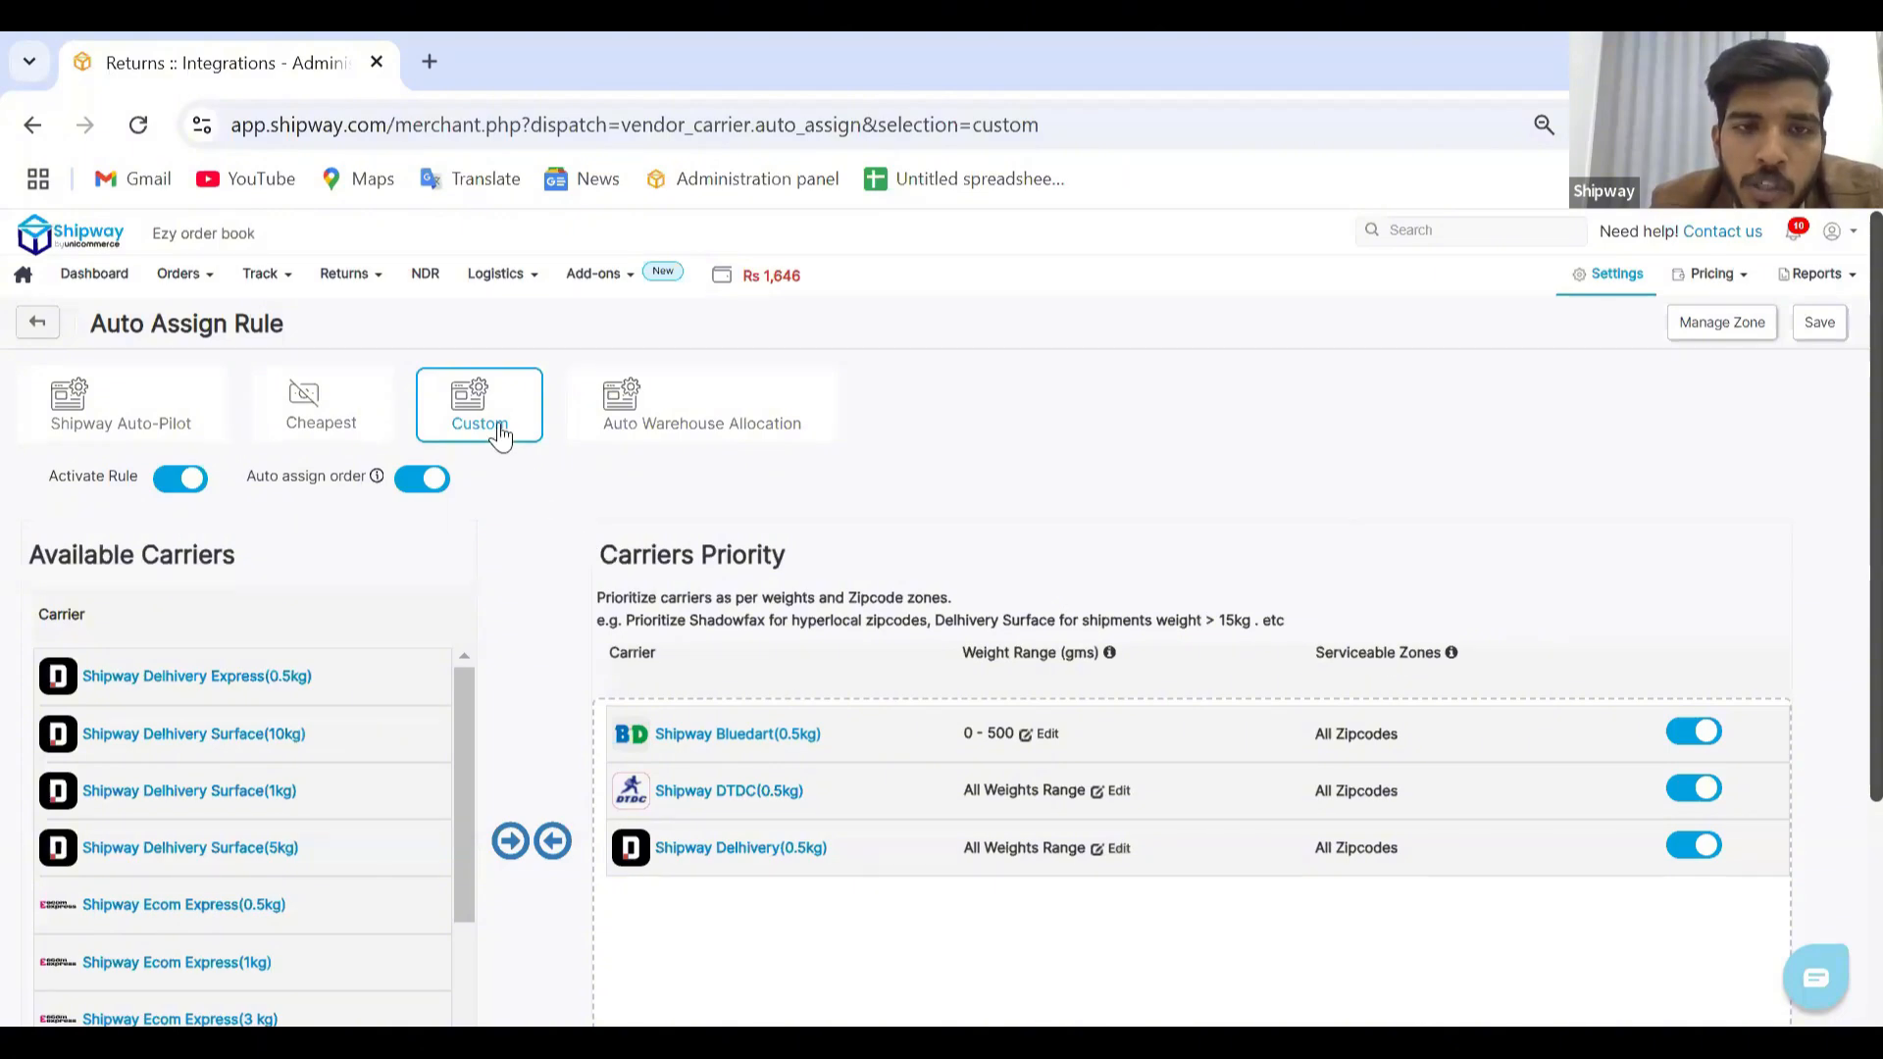
- Start a new auto warehouse allocation rule named abc with the Manual allocation type
click(730, 421)
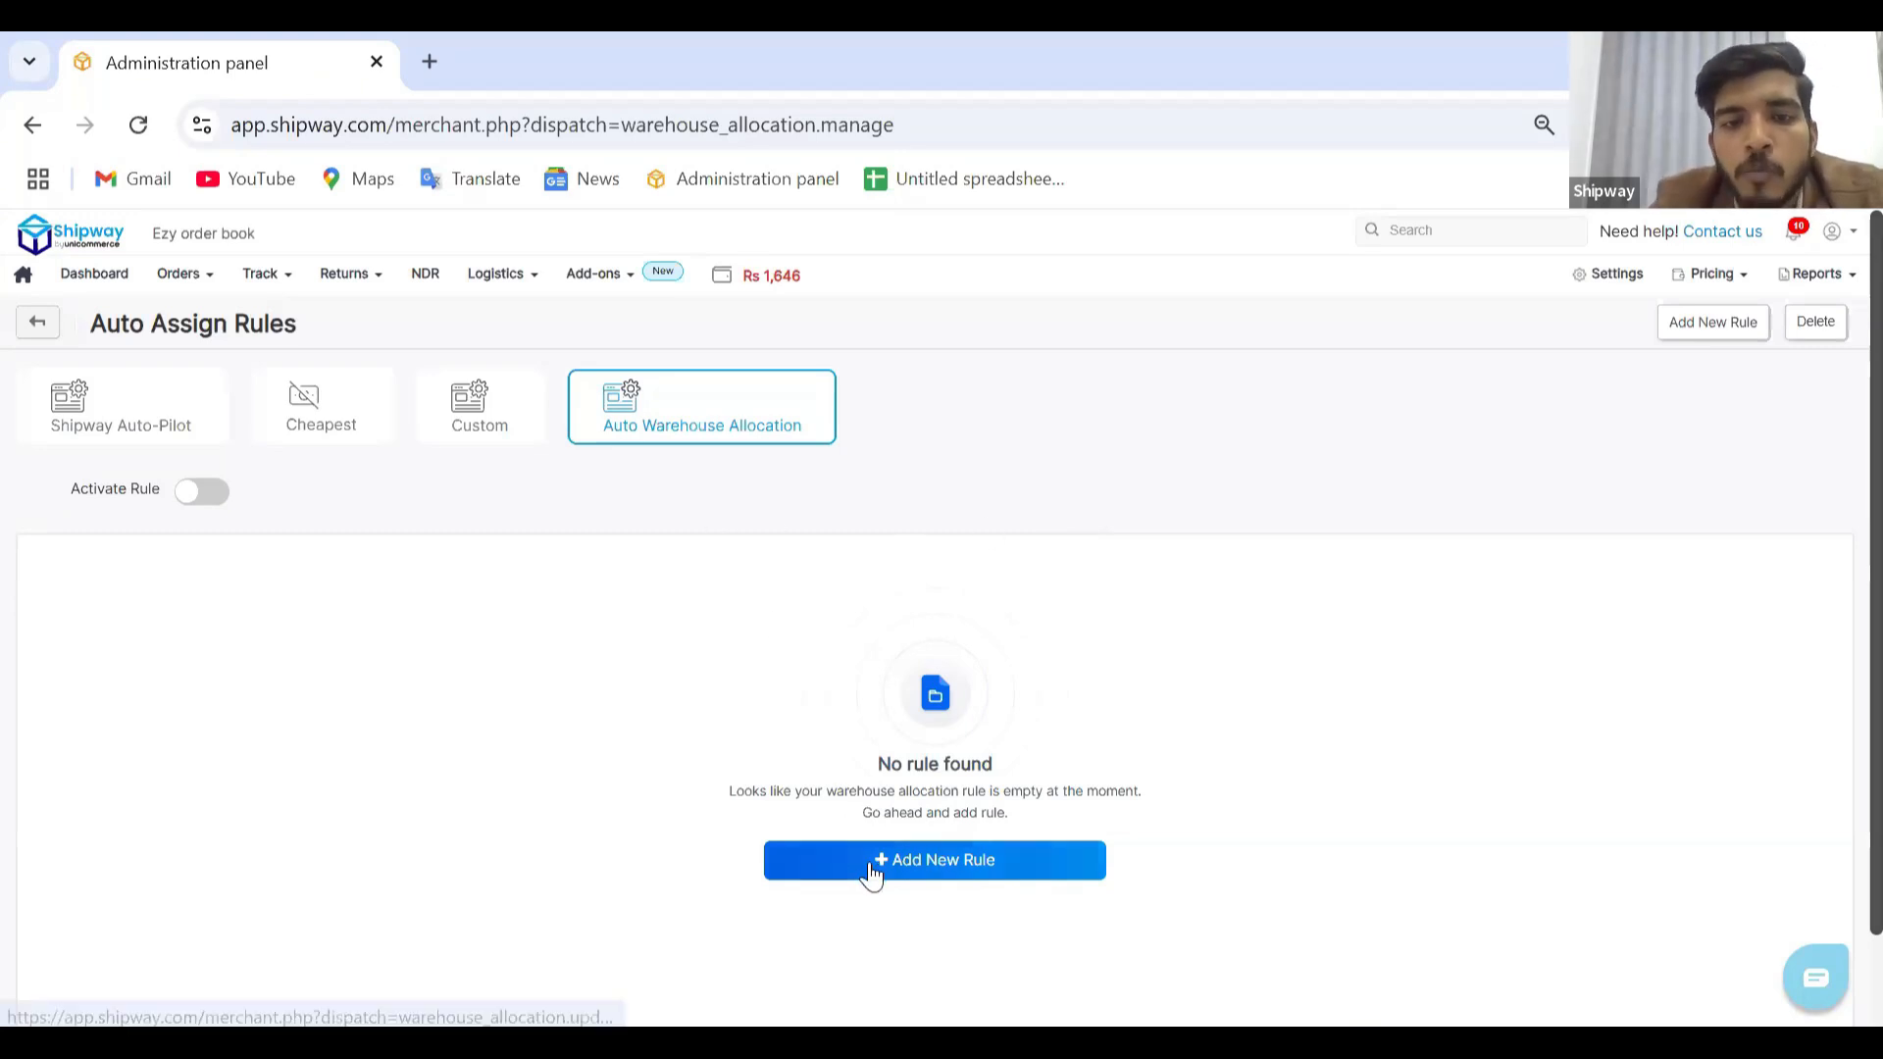
scroll(851, 761, down, 2)
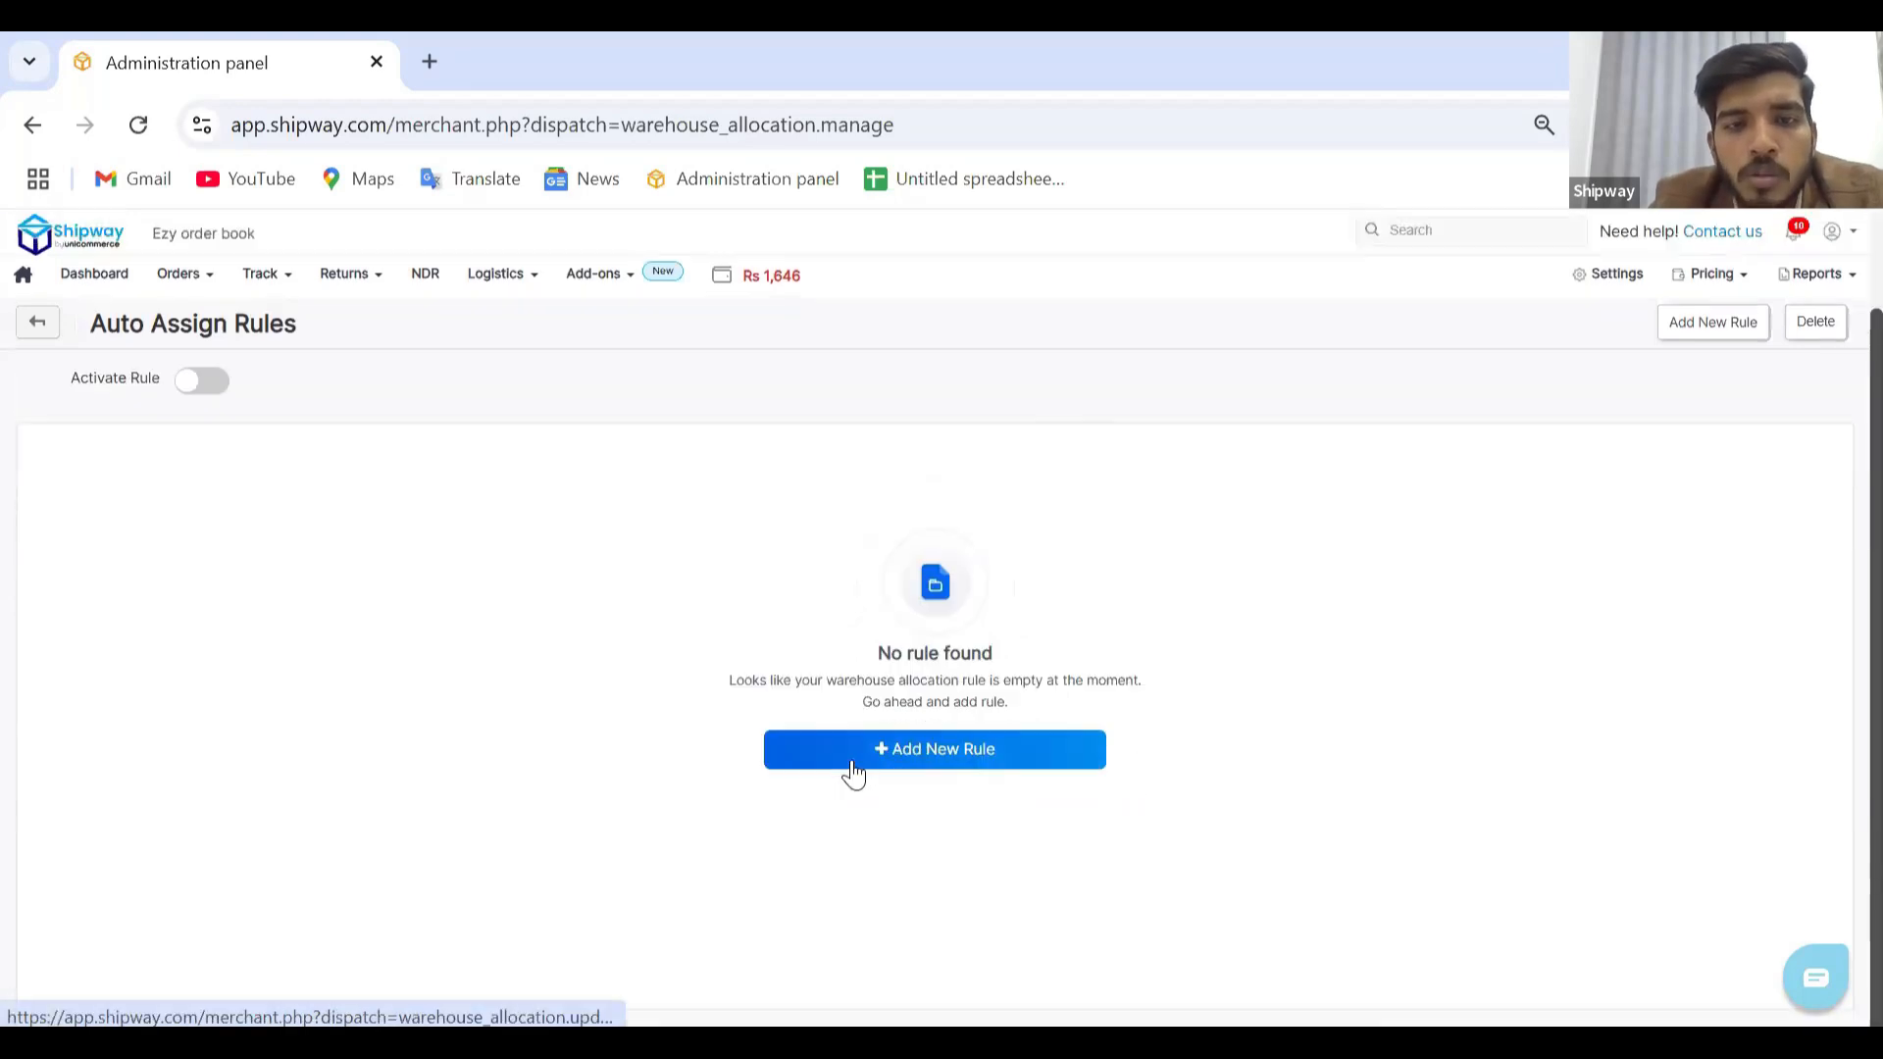
click(924, 747)
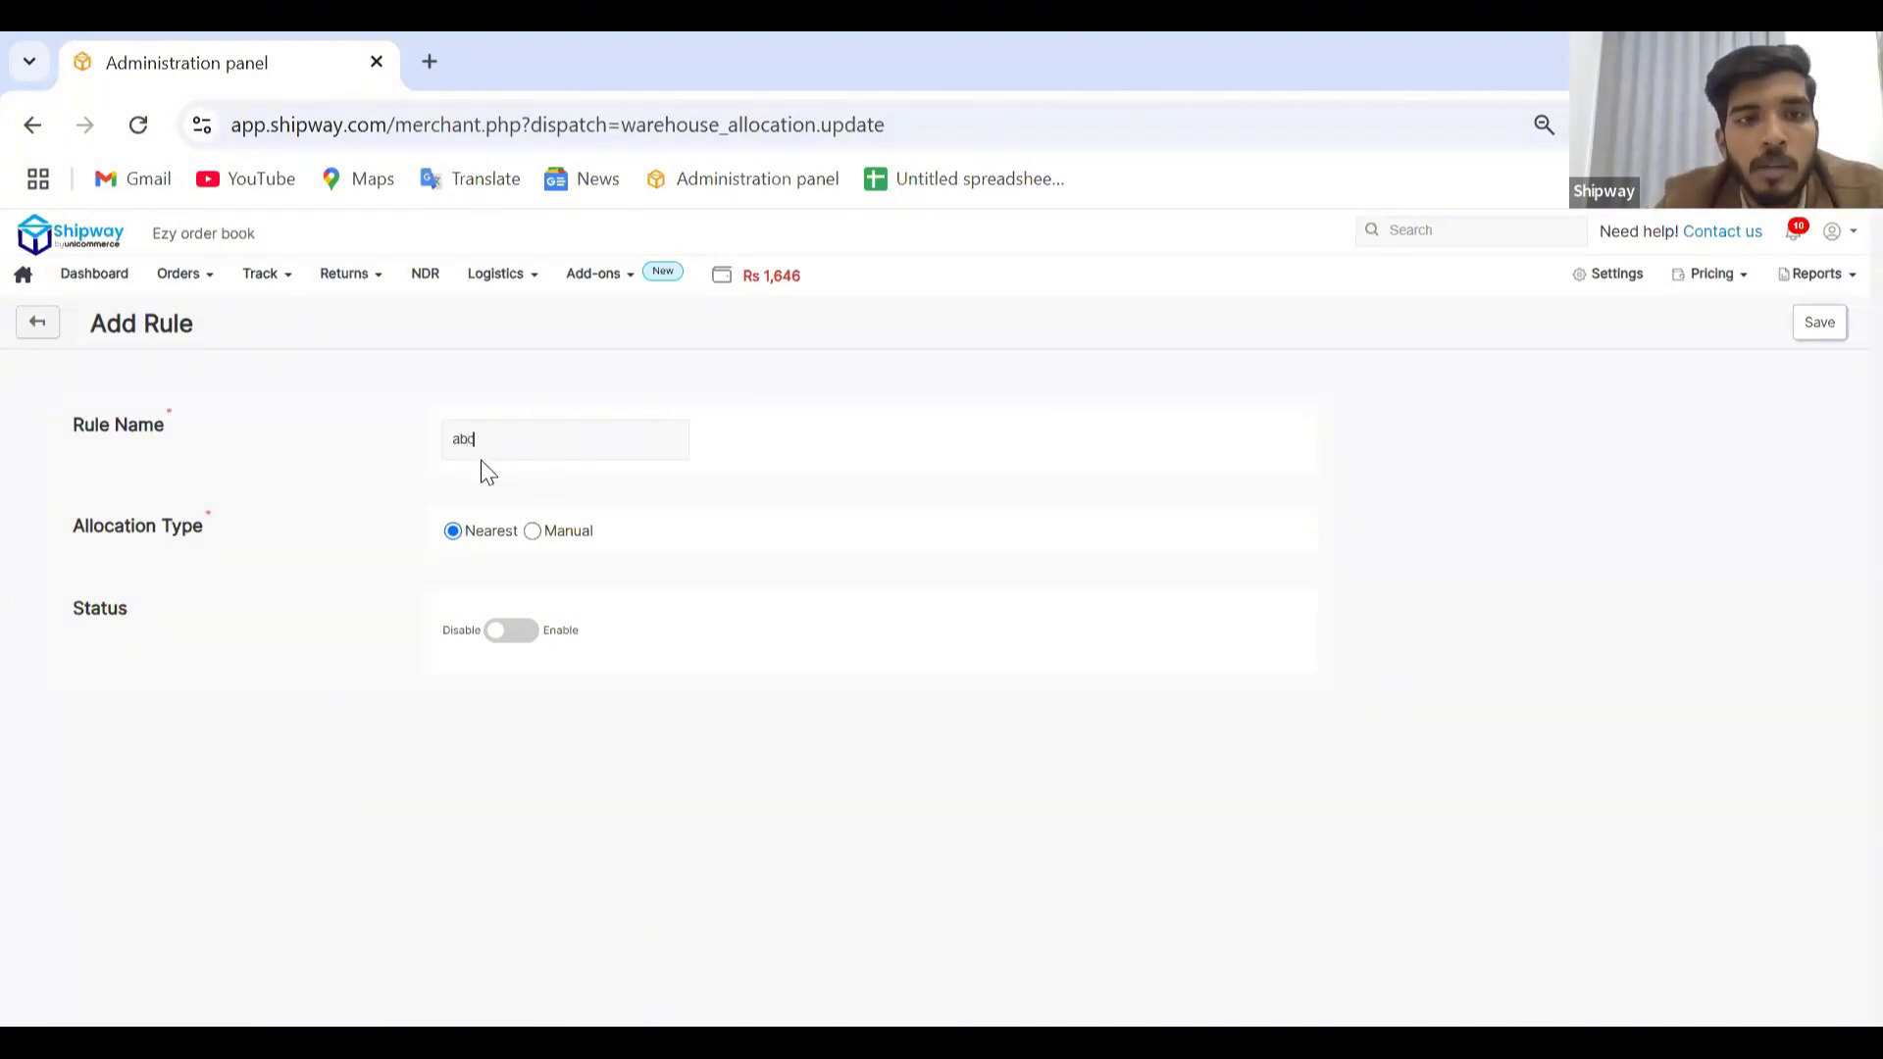
click(535, 534)
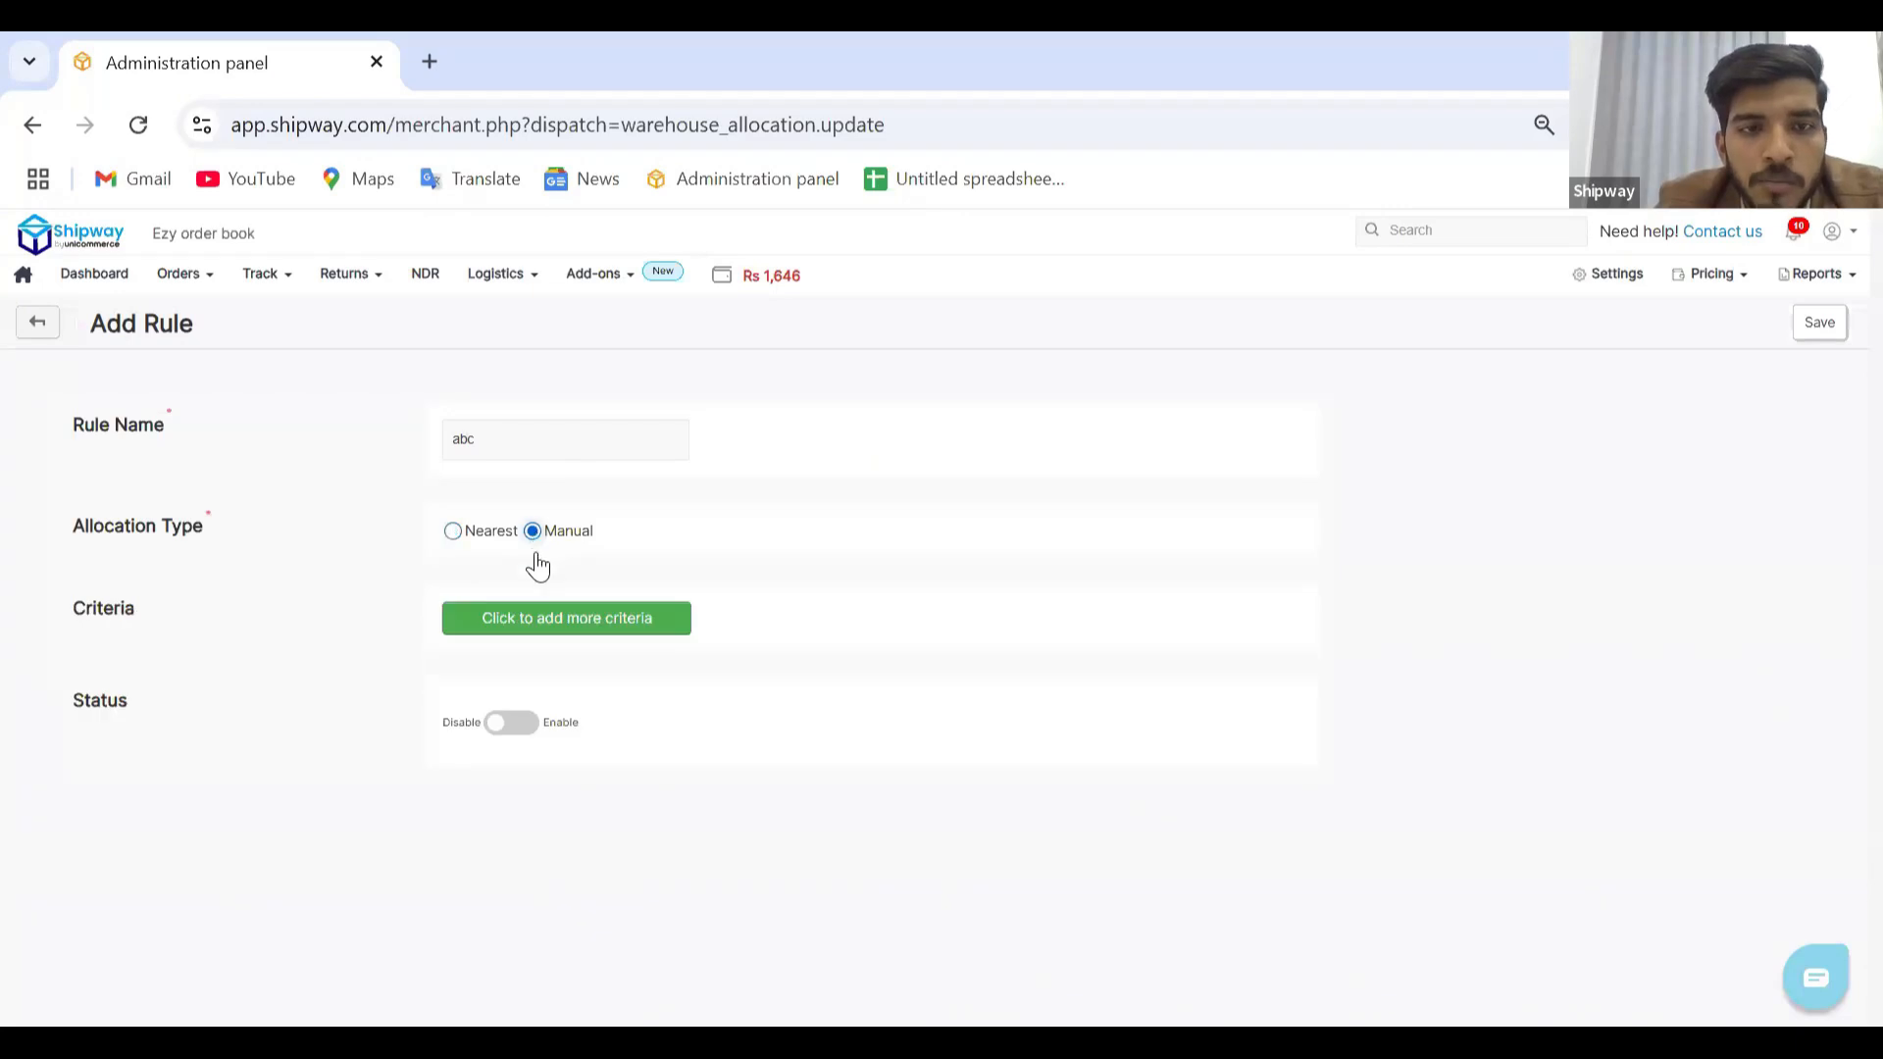
- Choose the New ( 626 ) warehouse as the criterion for the allocation rule
click(534, 627)
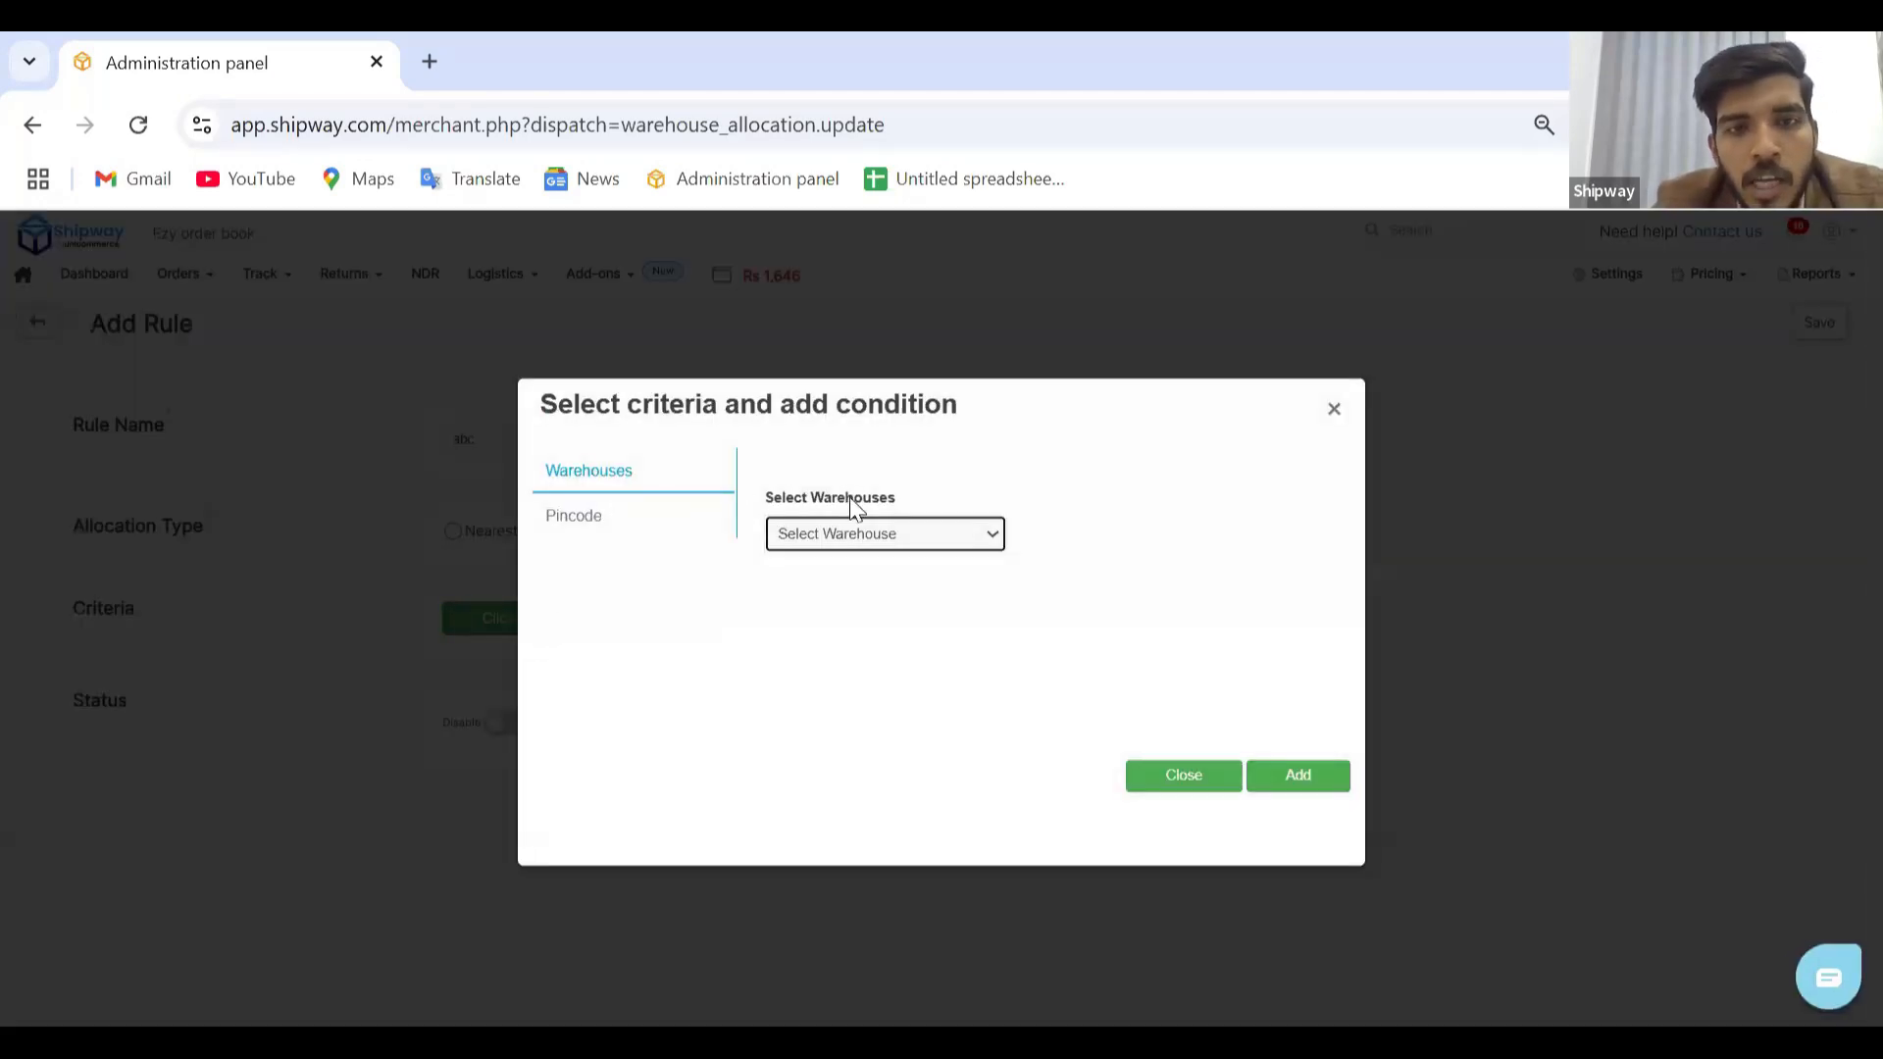
click(876, 539)
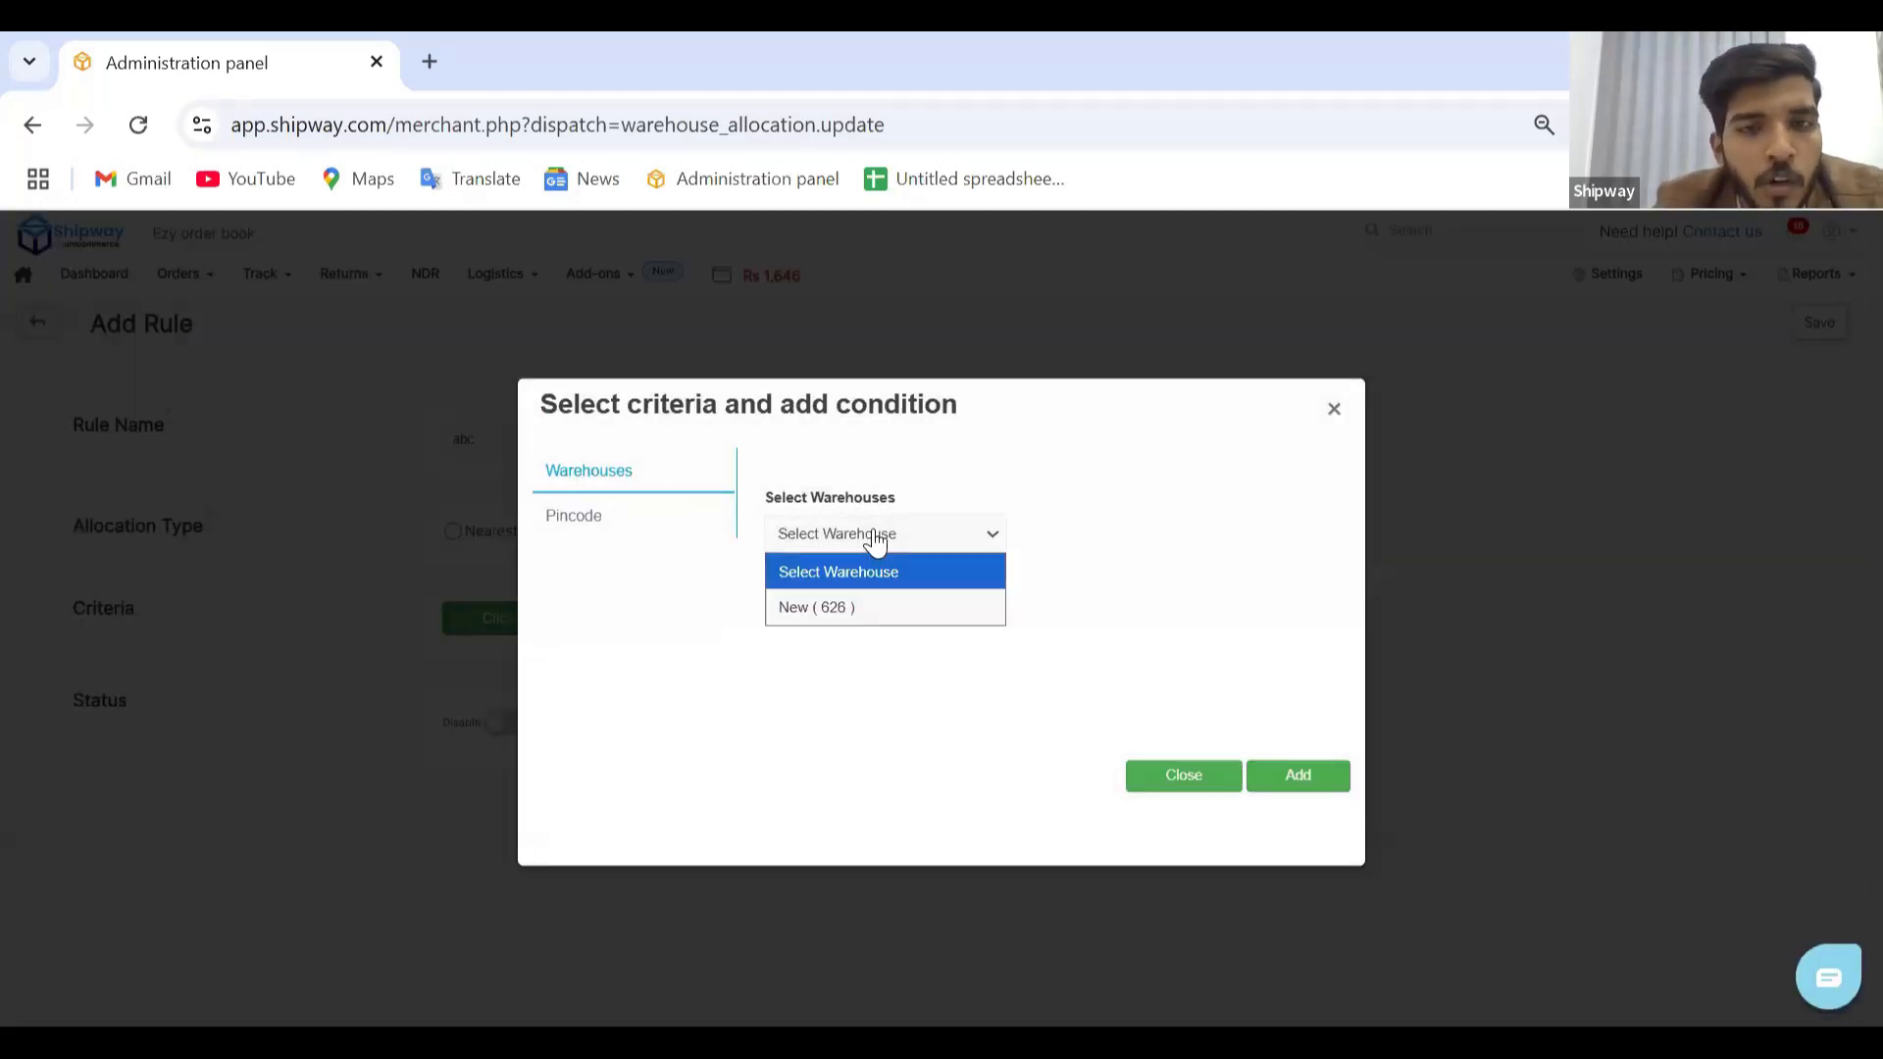
click(857, 608)
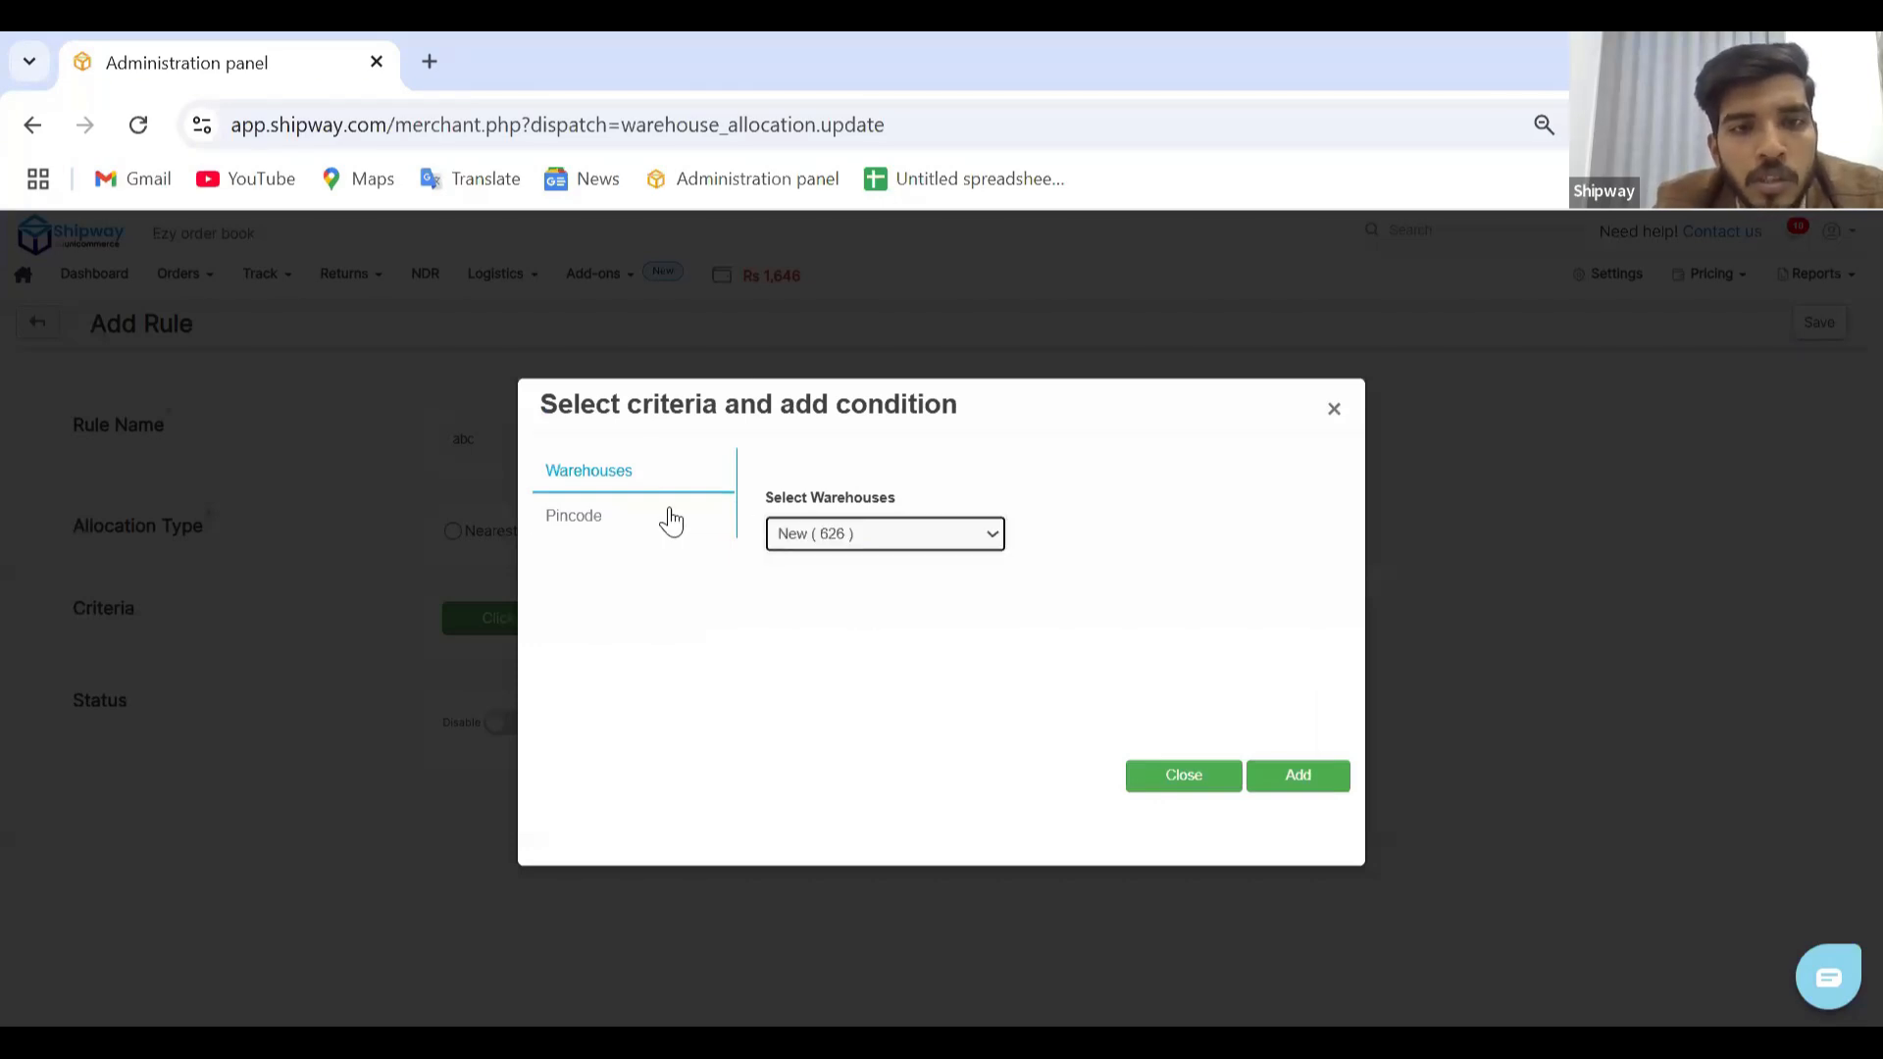
- Add a Pincode criterion with 110014 and 122003 to the abc allocation rule, alongside the selected warehouse
click(652, 535)
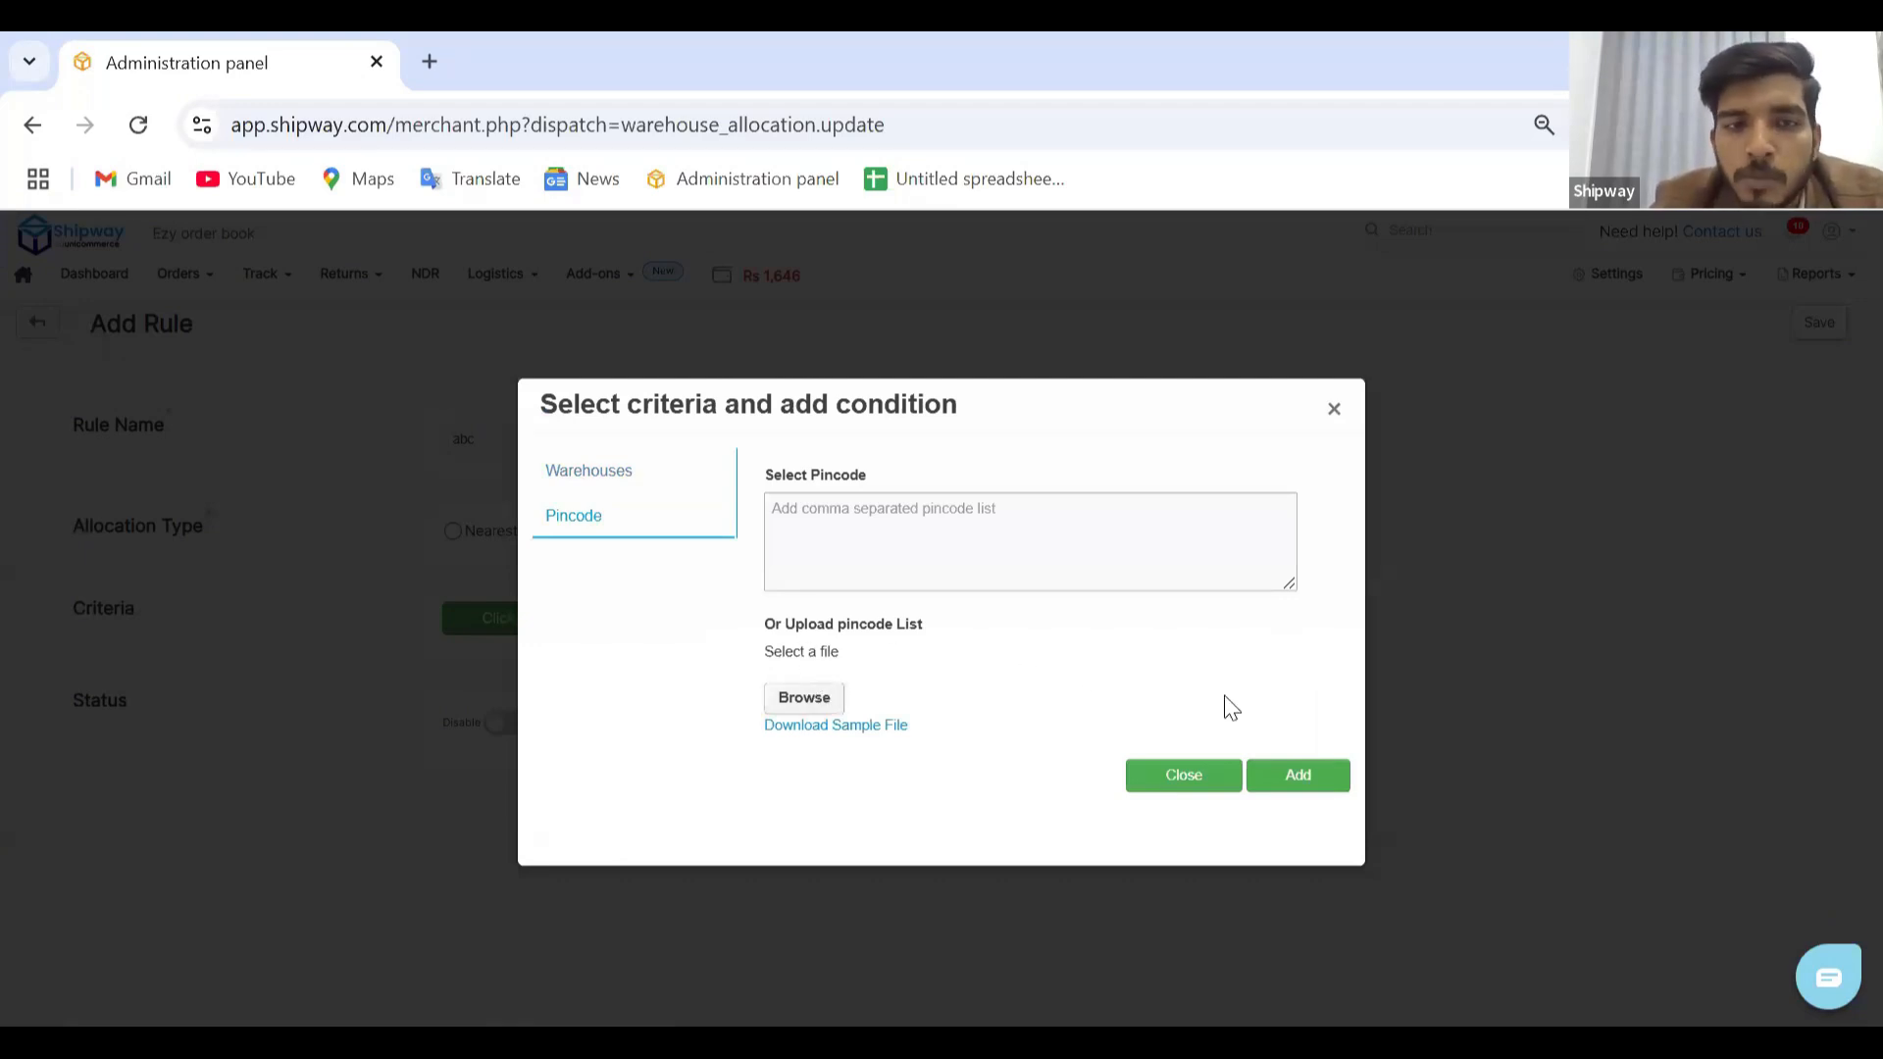
click(882, 507)
text(110014)
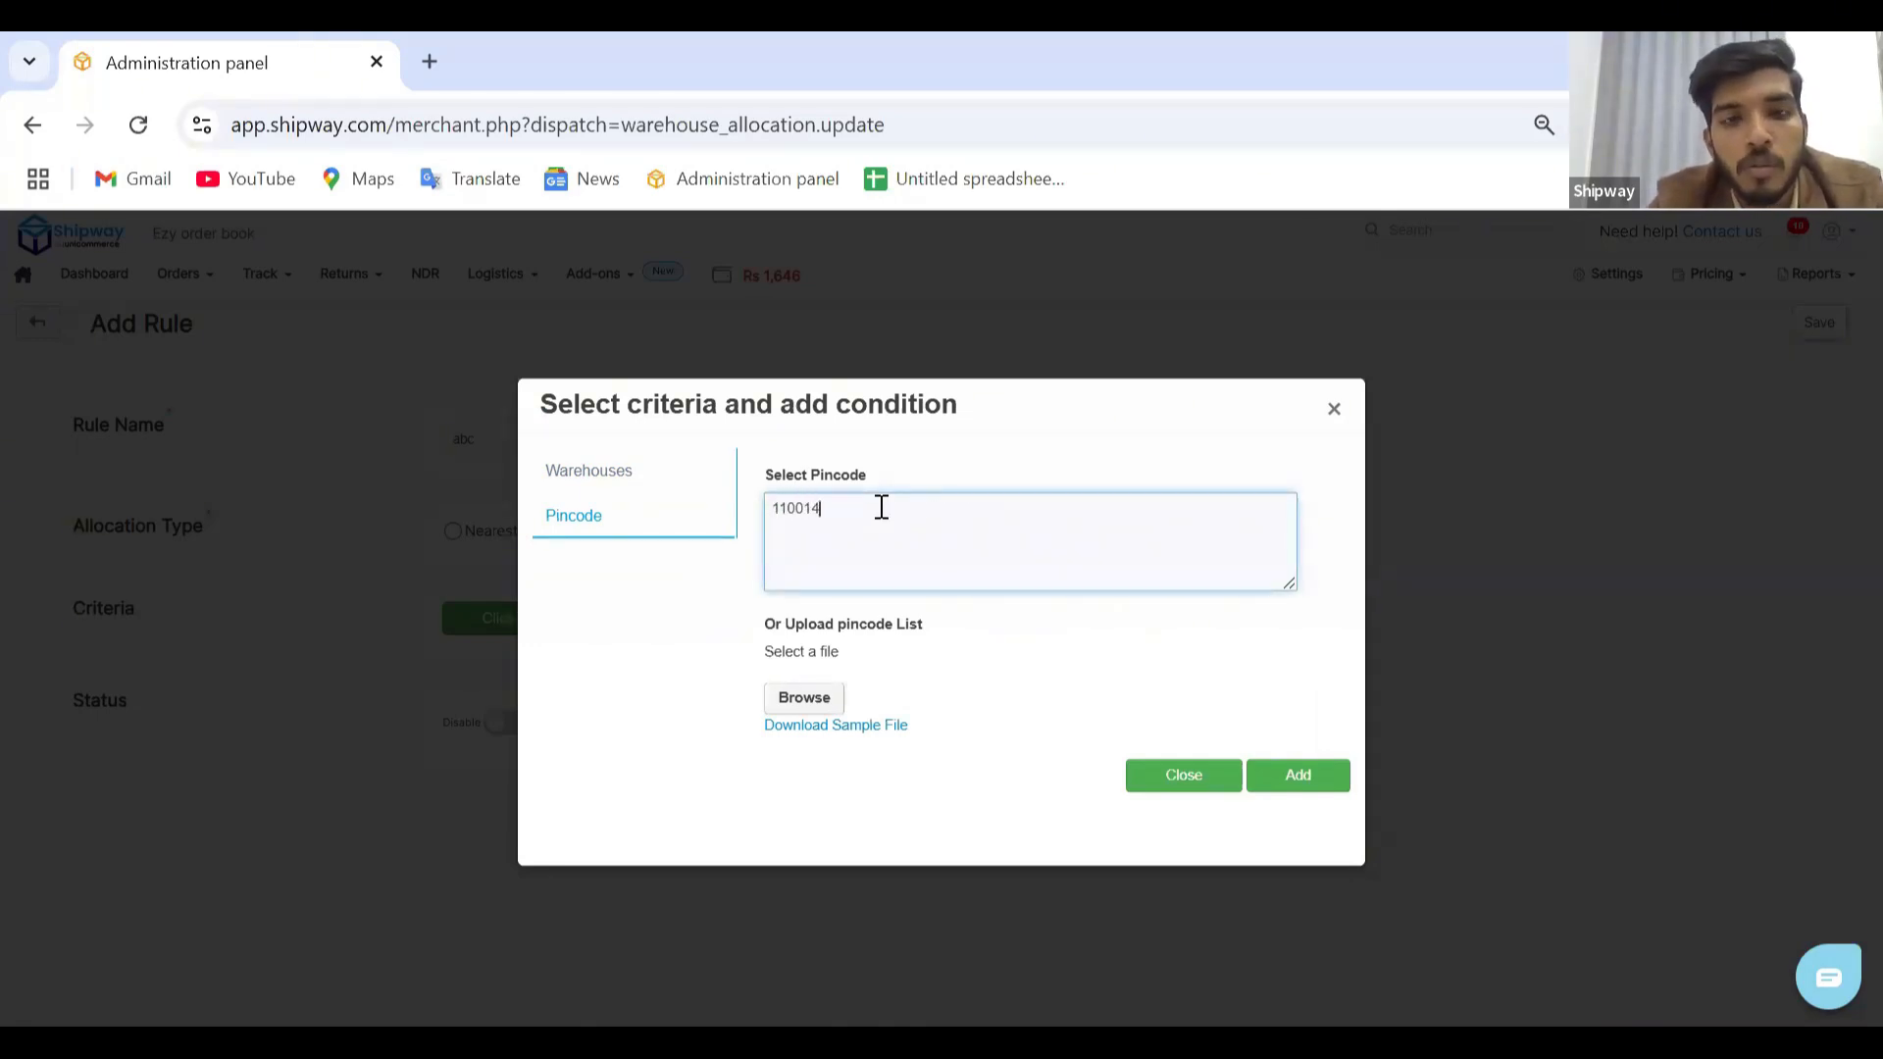
text(, 1)
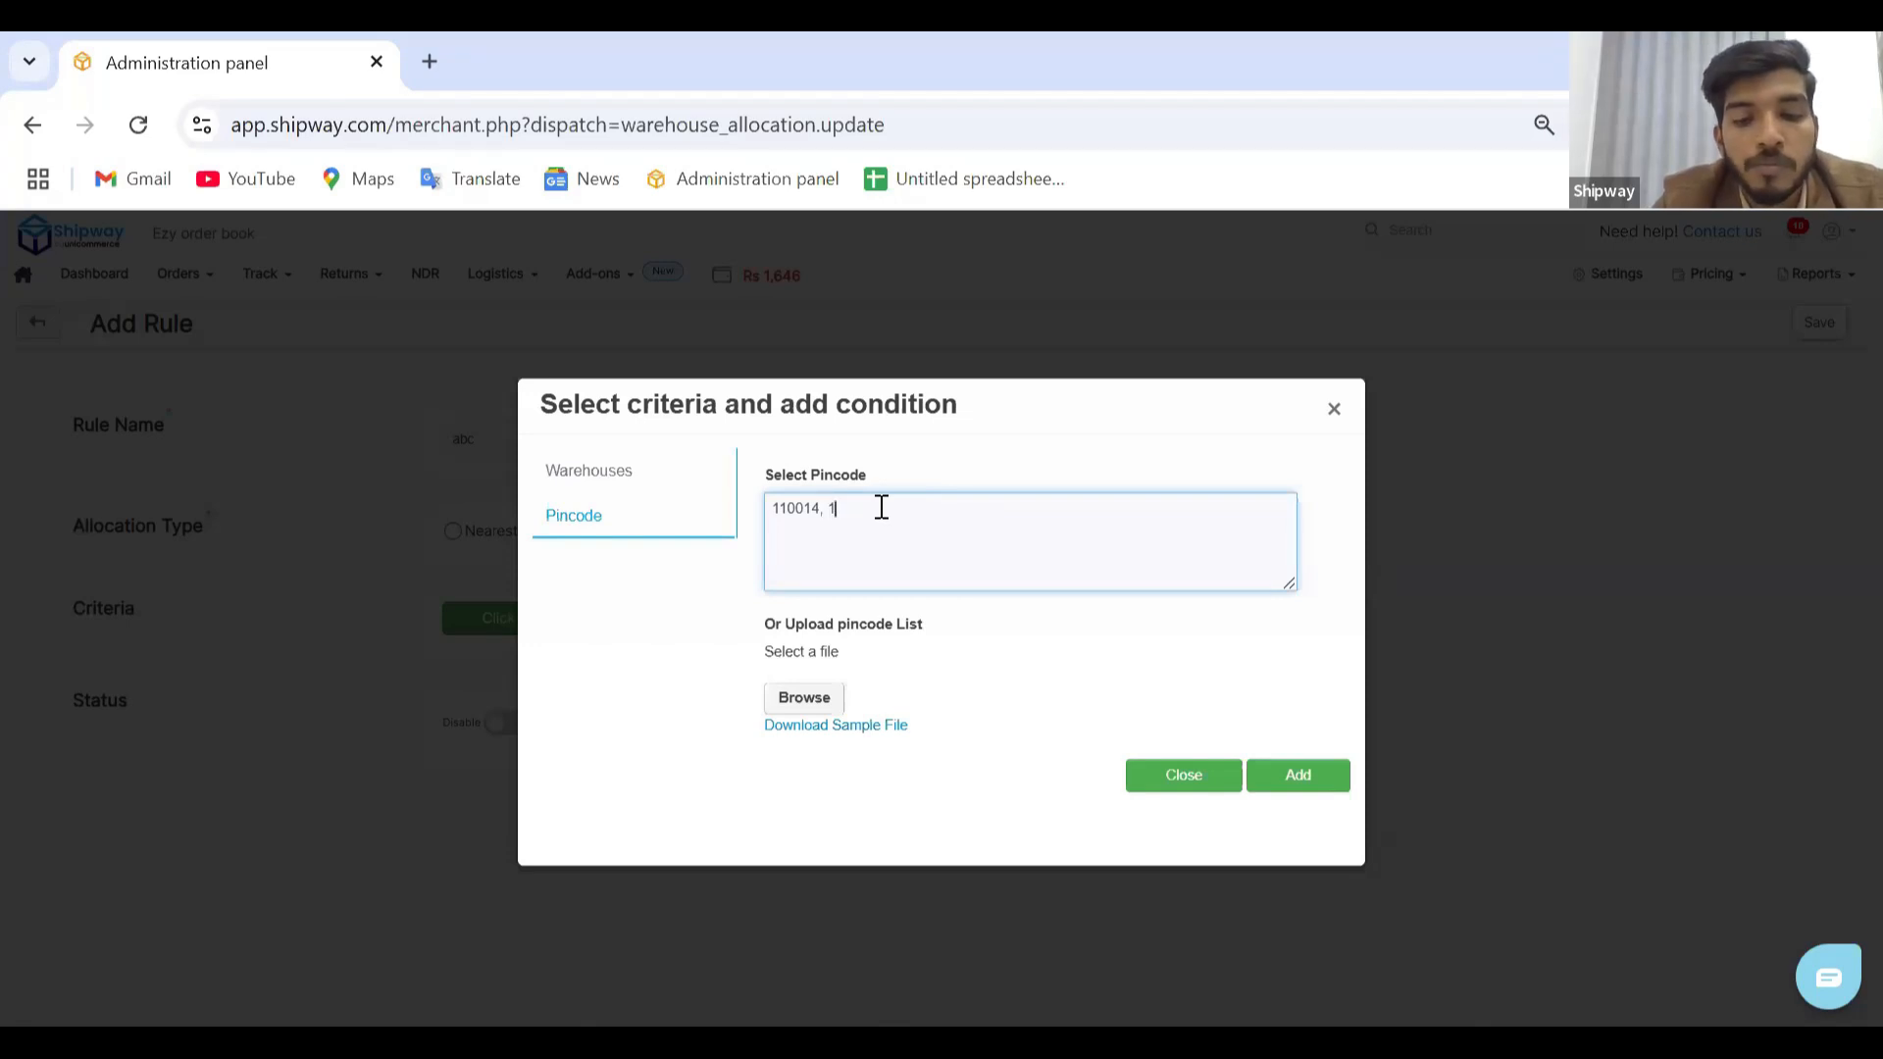
text(000)
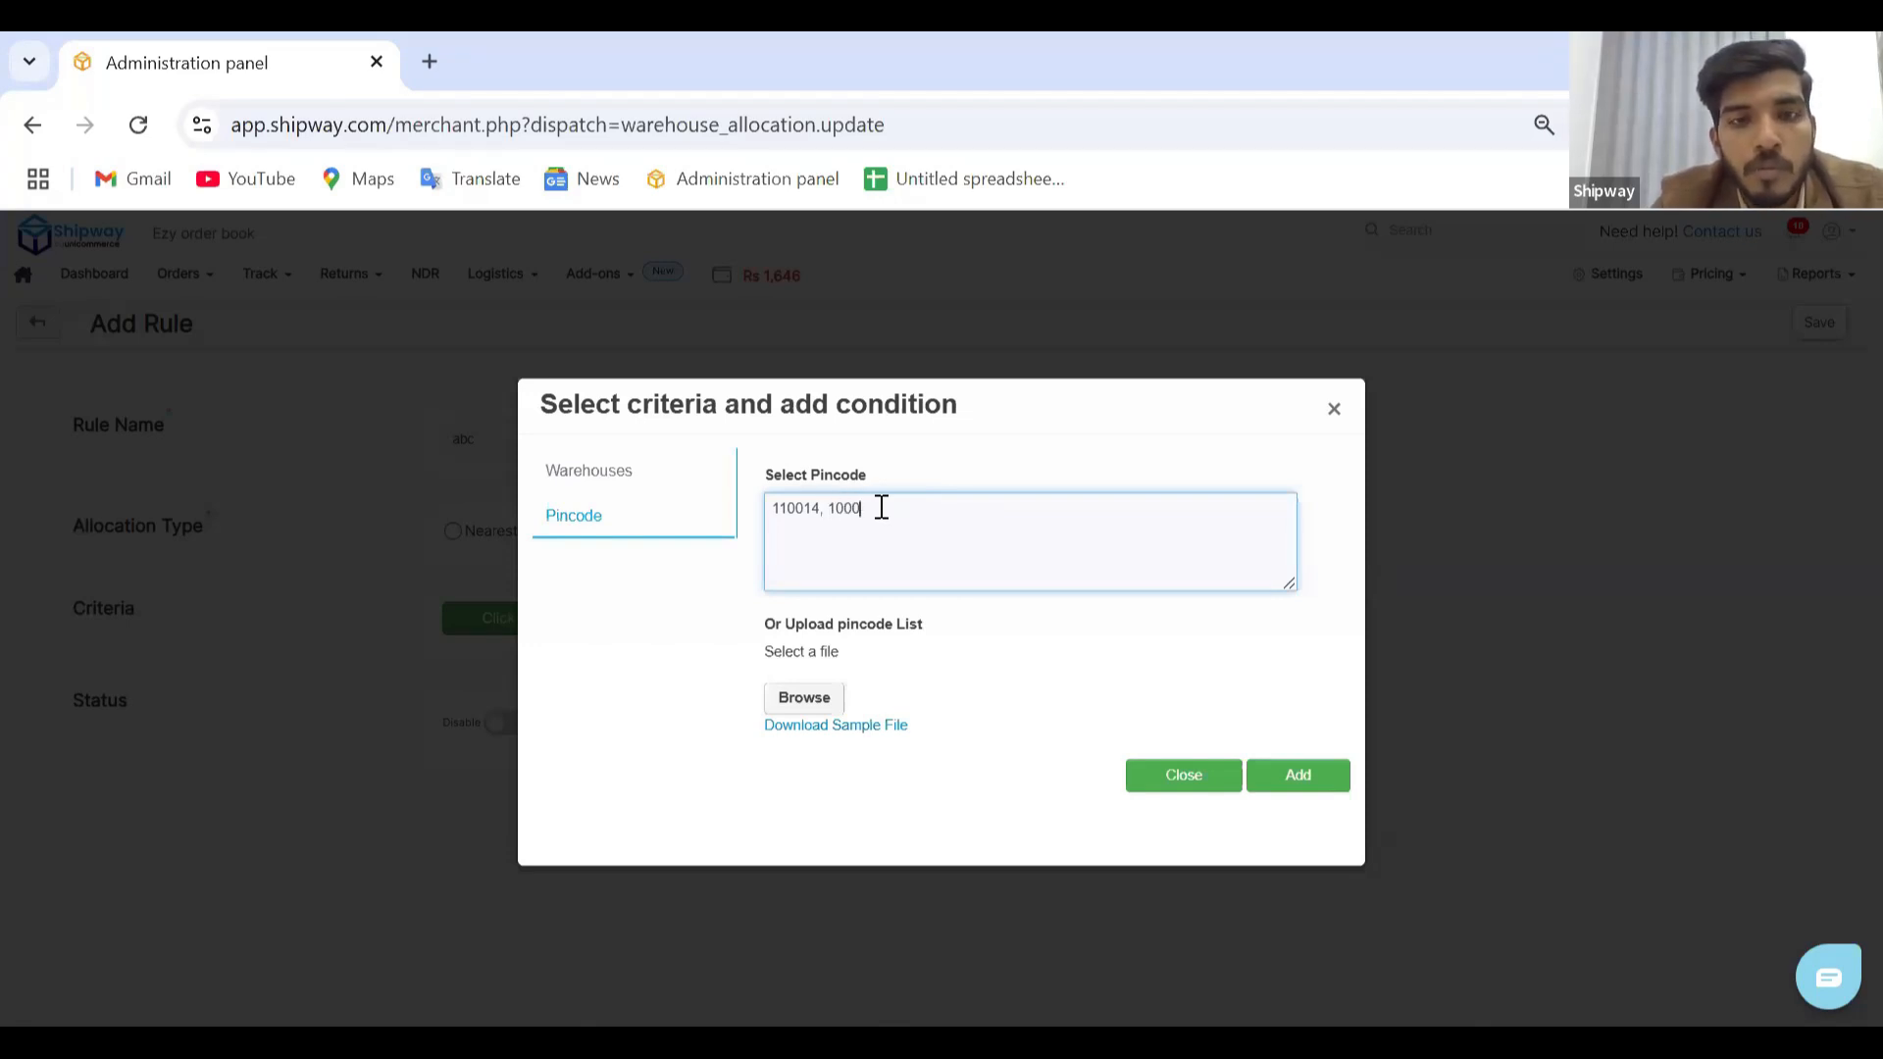
key(BackSpace)
key(BackSpace)
key(BackSpace)
text(22003)
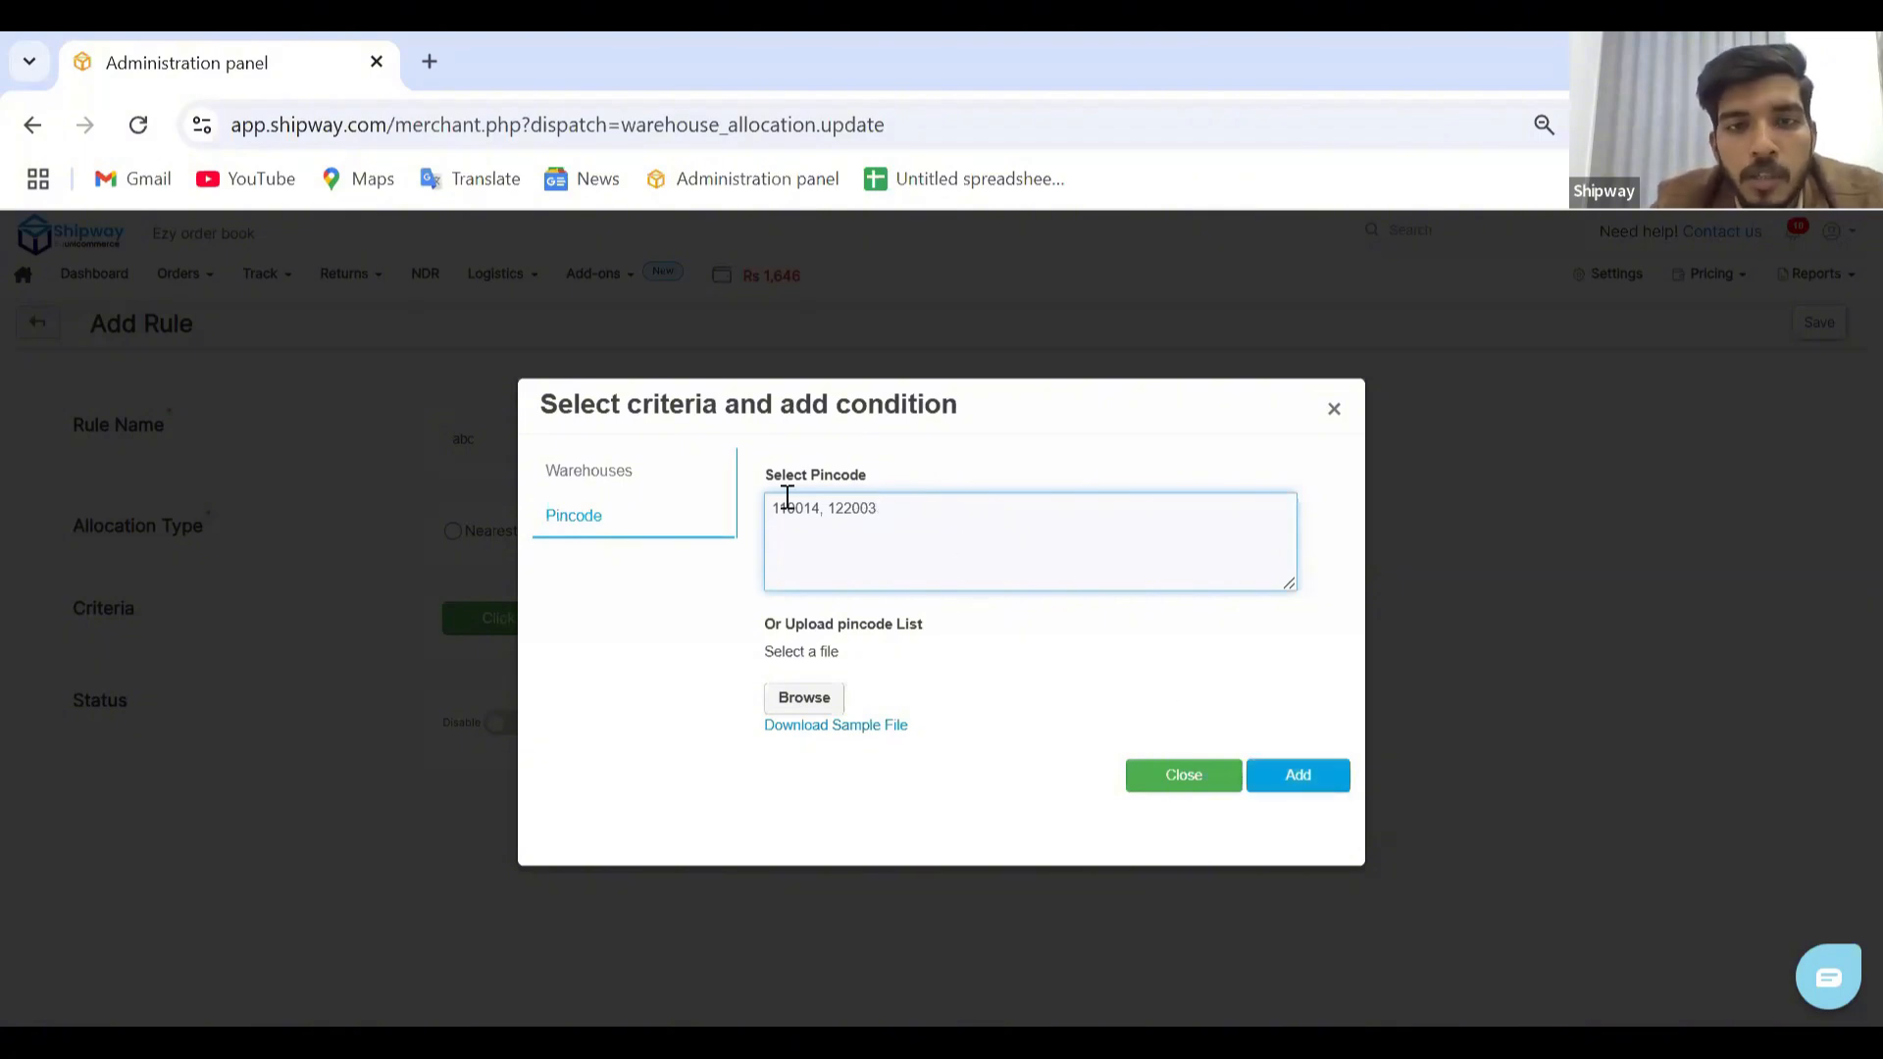
click(1274, 774)
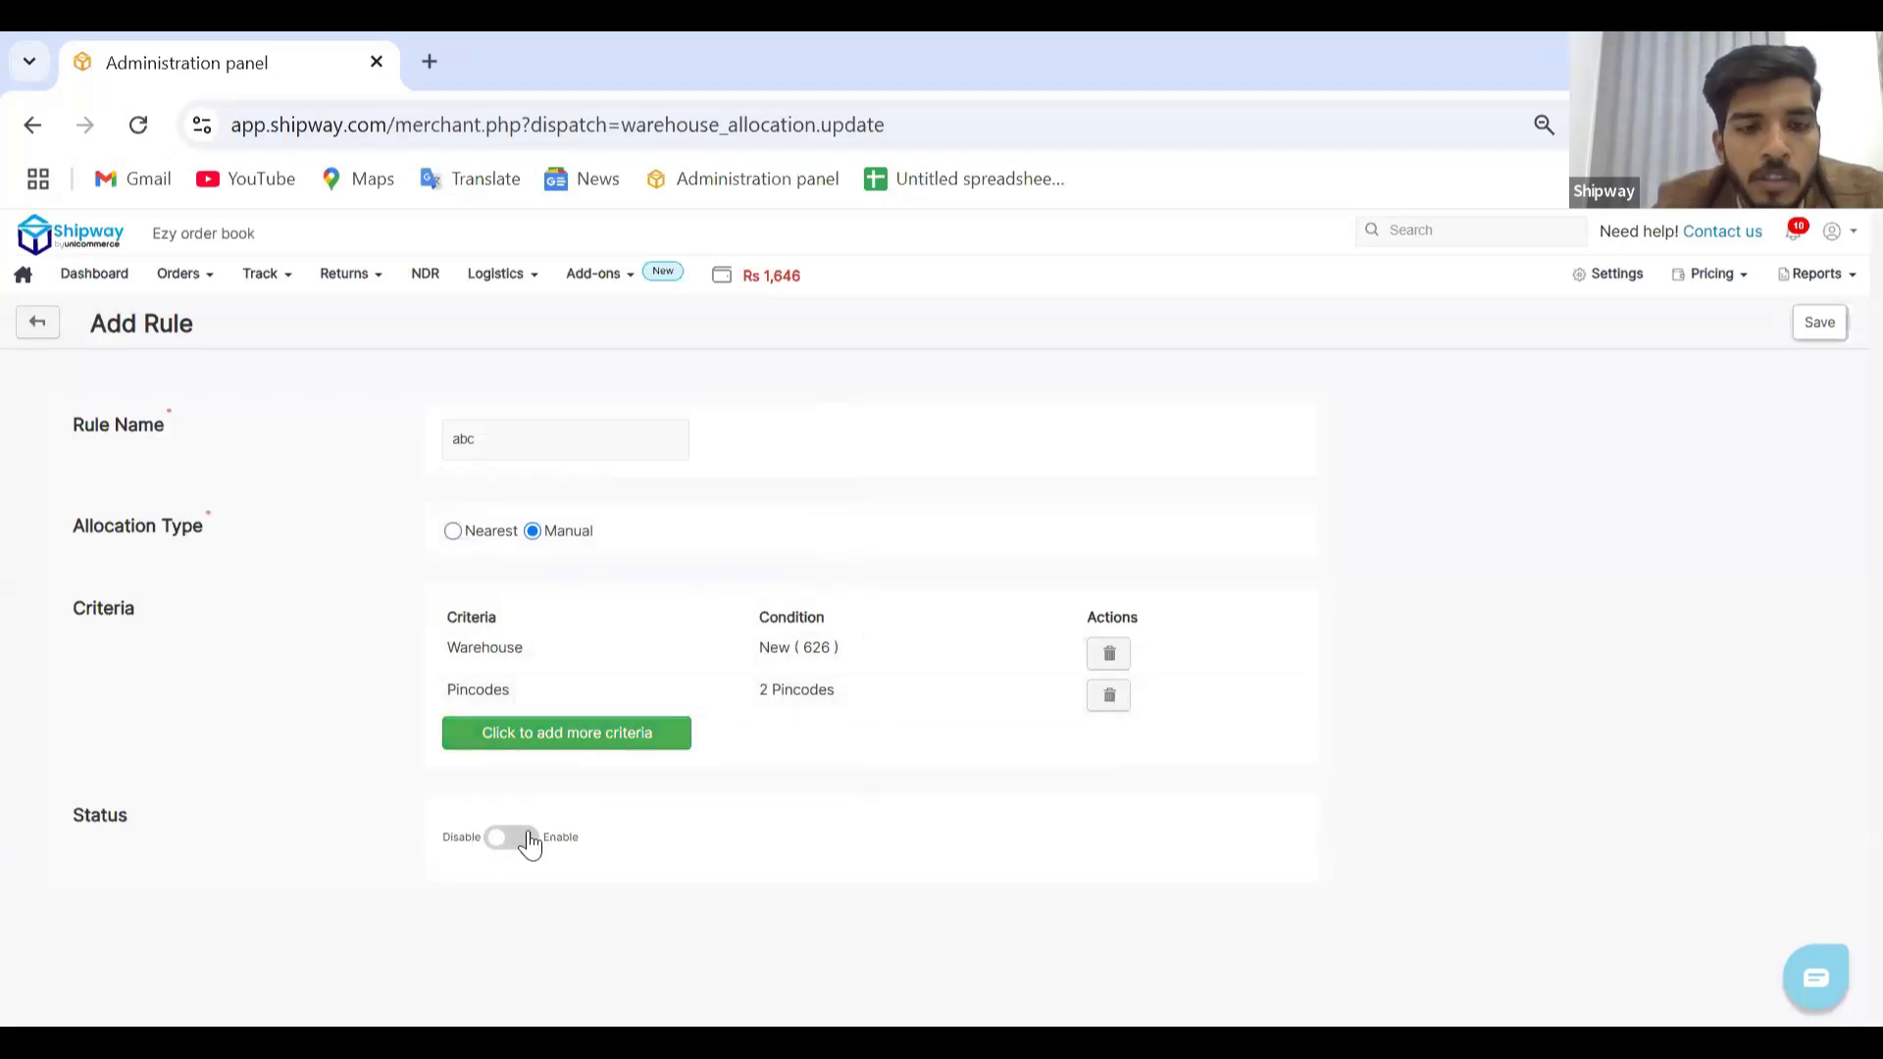
- Enable and save the abc rule, and activate the Auto Warehouse Allocation rules
click(493, 840)
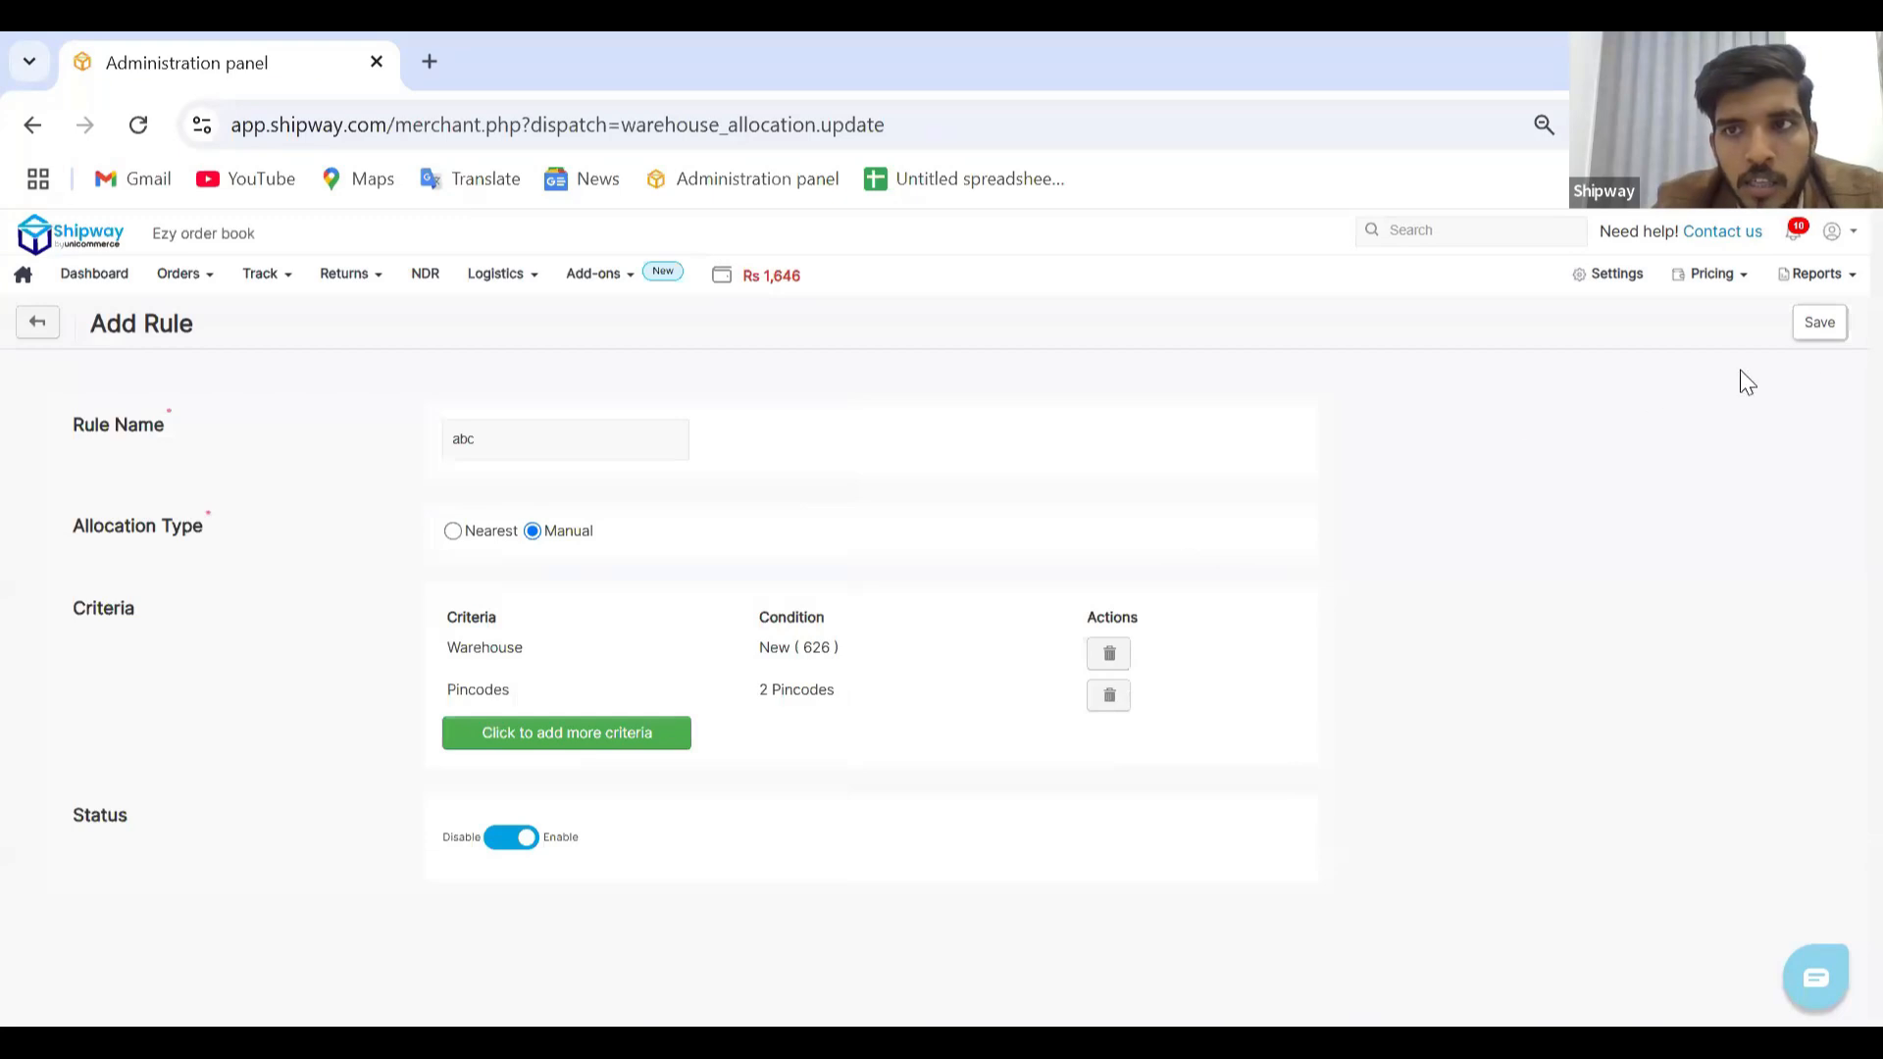
click(1816, 328)
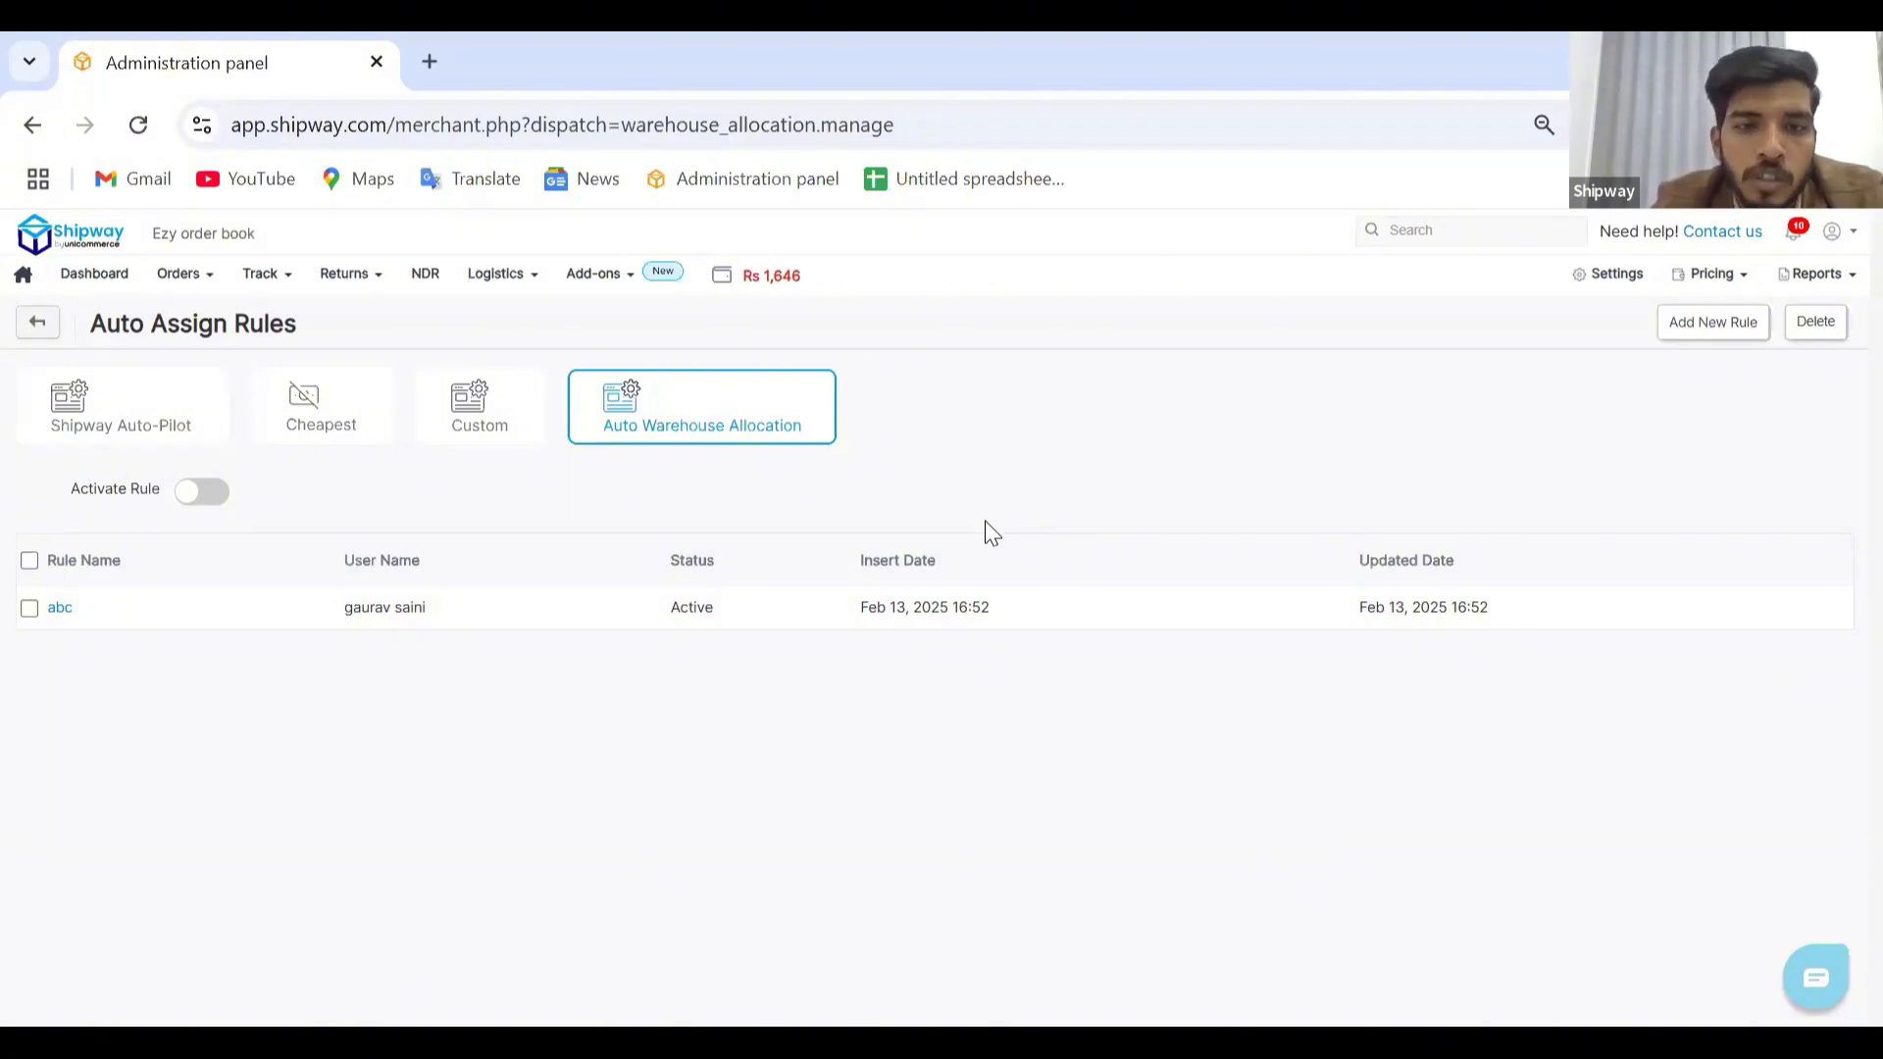
click(212, 491)
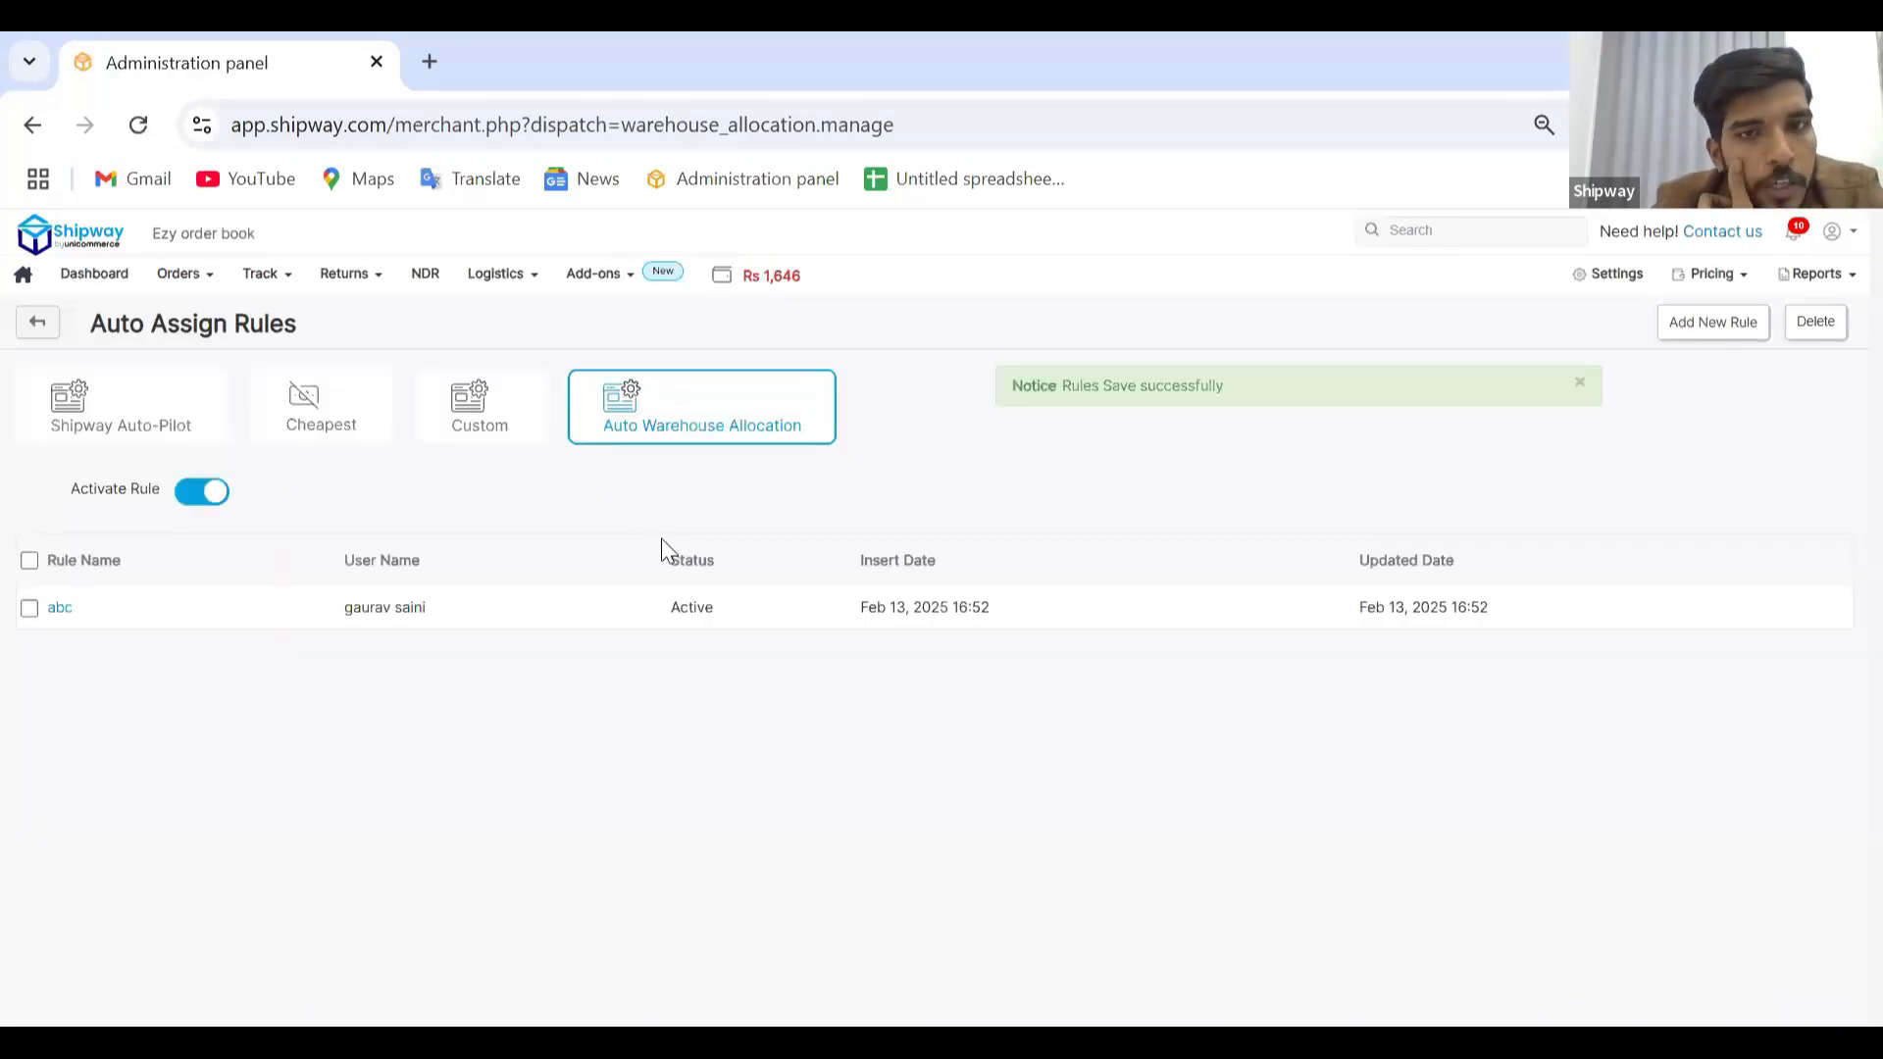